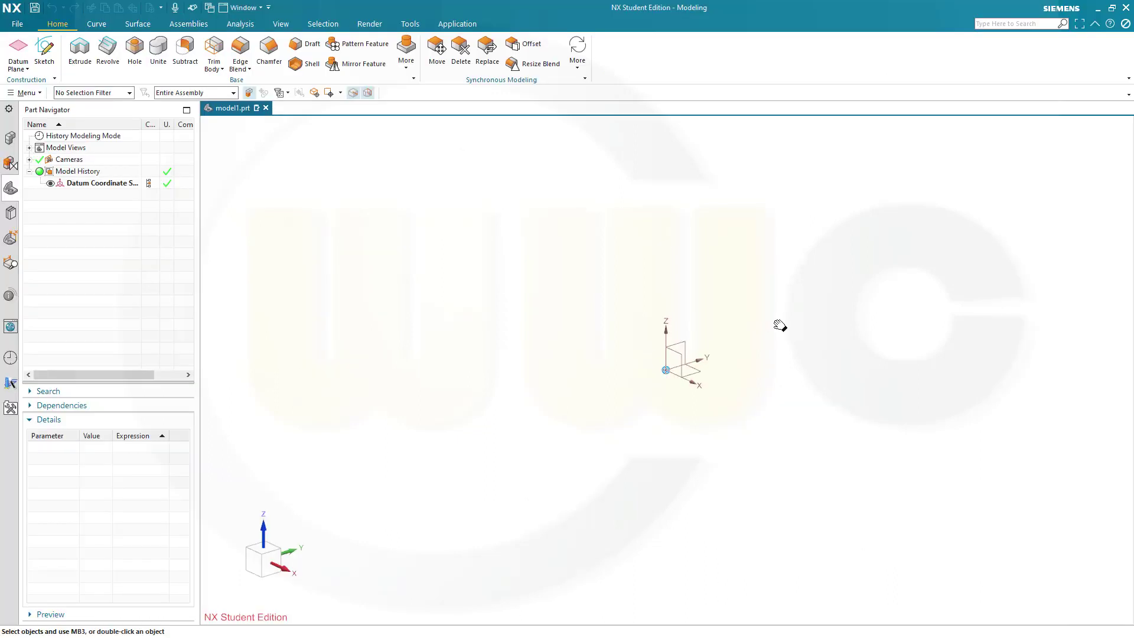
# Start a new sketch on the Right datum plane
pyautogui.keyDown('shift'); pyautogui.moveTo(772, 316); pyautogui.dragTo(550, 366, button='middle'); pyautogui.keyUp('shift')
pyautogui.moveTo(420, 399); pyautogui.dragTo(391, 384, button='middle')
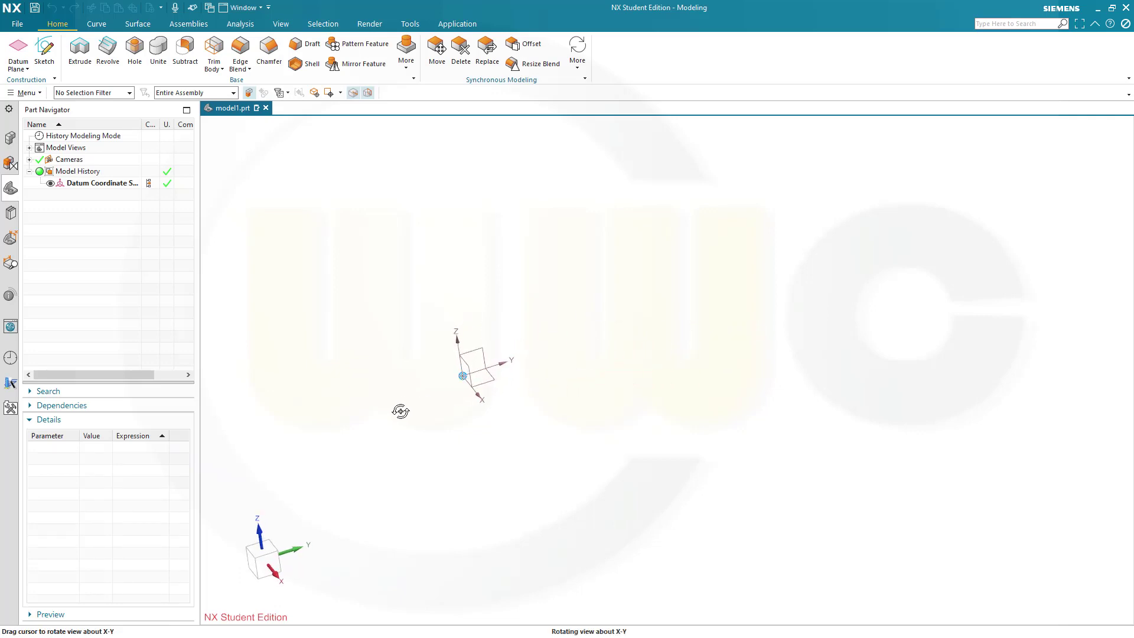
pyautogui.click(45, 51)
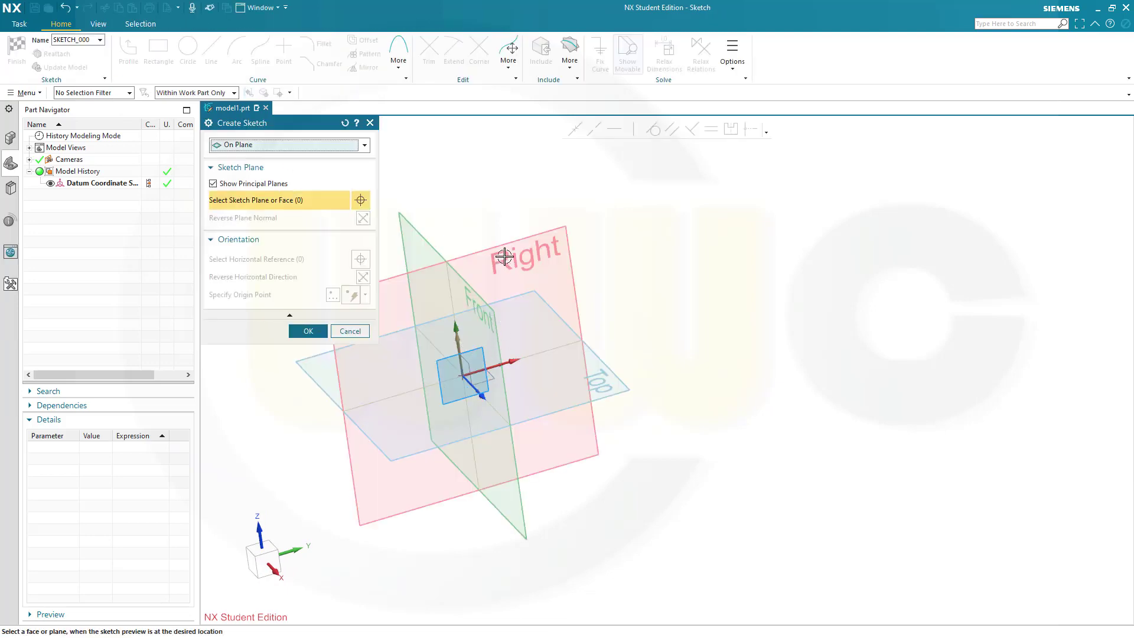
pyautogui.click(498, 249)
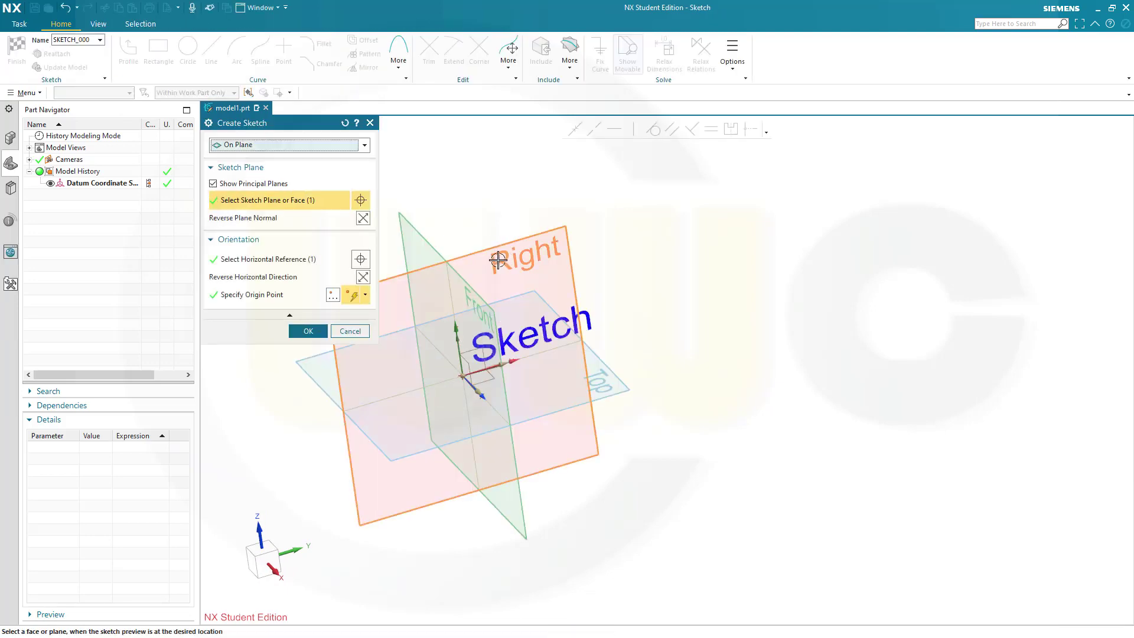
pyautogui.click(308, 330)
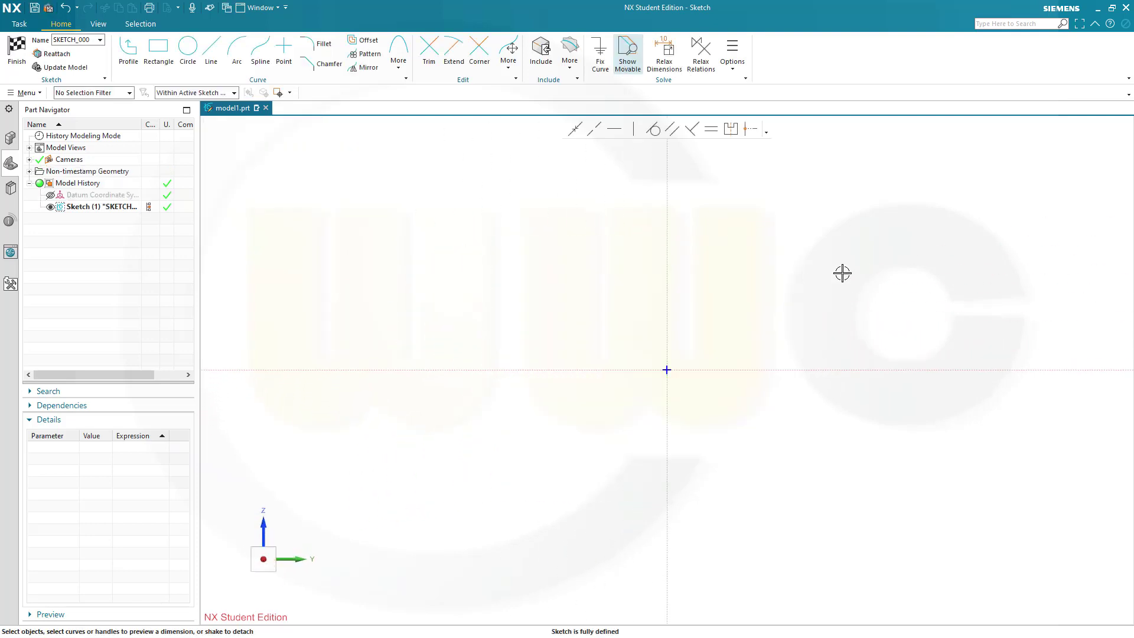
# Draw the bottom and outer edge of the half-profile with the first rectangular ring groove
pyautogui.click(129, 53)
pyautogui.click(573, 360)
pyautogui.click(713, 361)
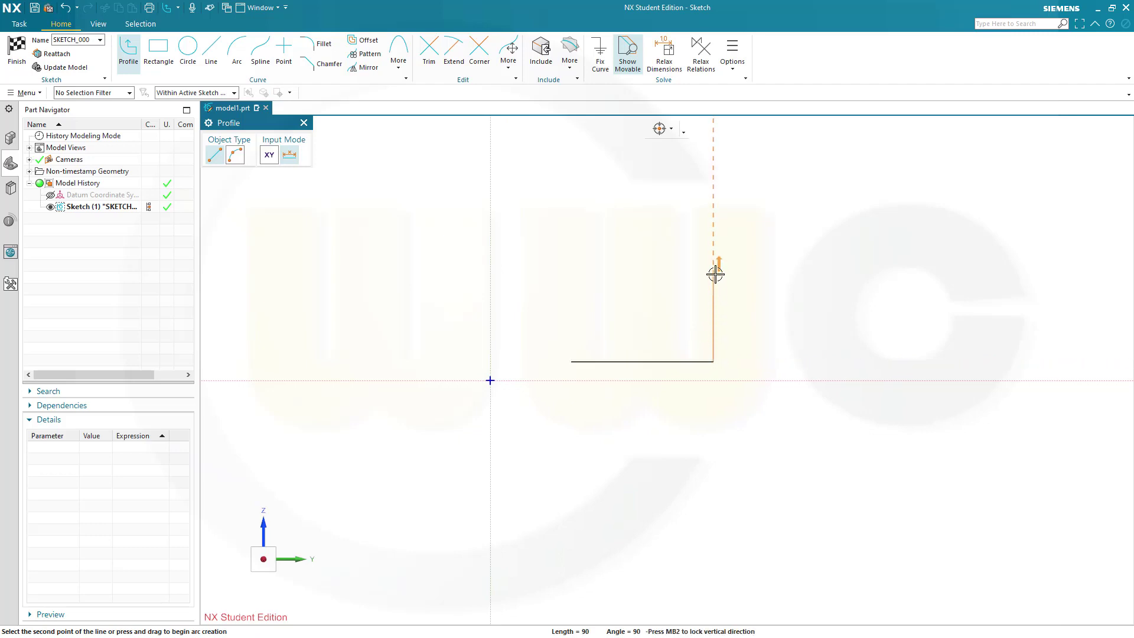
pyautogui.click(714, 277)
pyautogui.moveTo(689, 250); pyautogui.dragTo(701, 251)
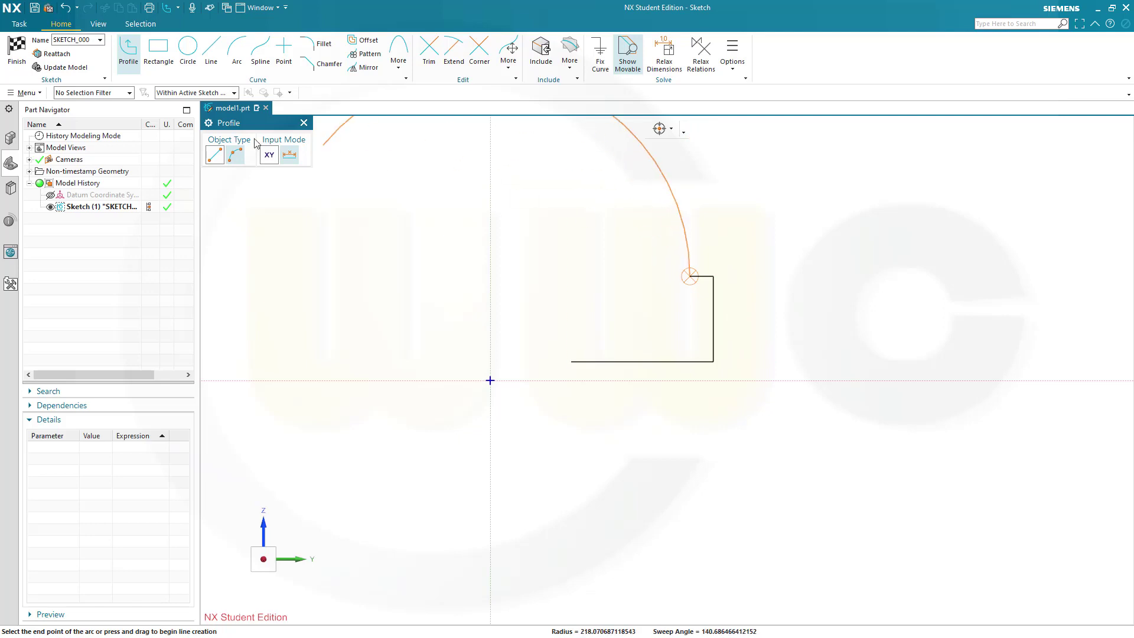
pyautogui.click(214, 154)
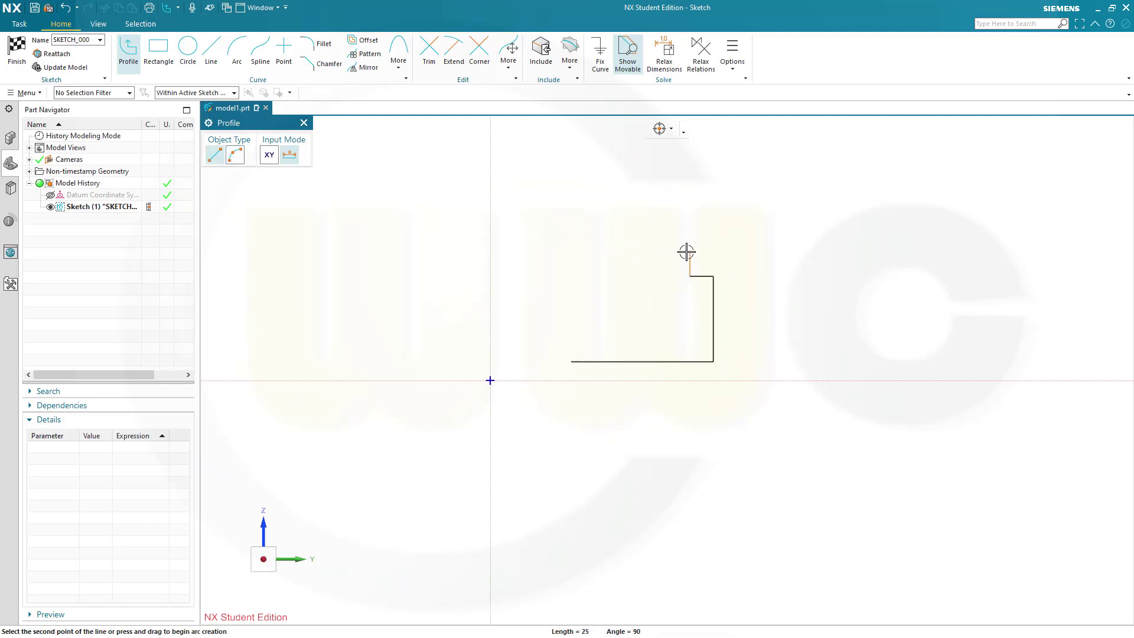
pyautogui.click(688, 249)
pyautogui.click(712, 249)
pyautogui.click(712, 223)
# Continue the outer edge upward with the second and third ring grooves
pyautogui.click(691, 225)
pyautogui.click(692, 203)
pyautogui.click(713, 201)
pyautogui.click(713, 183)
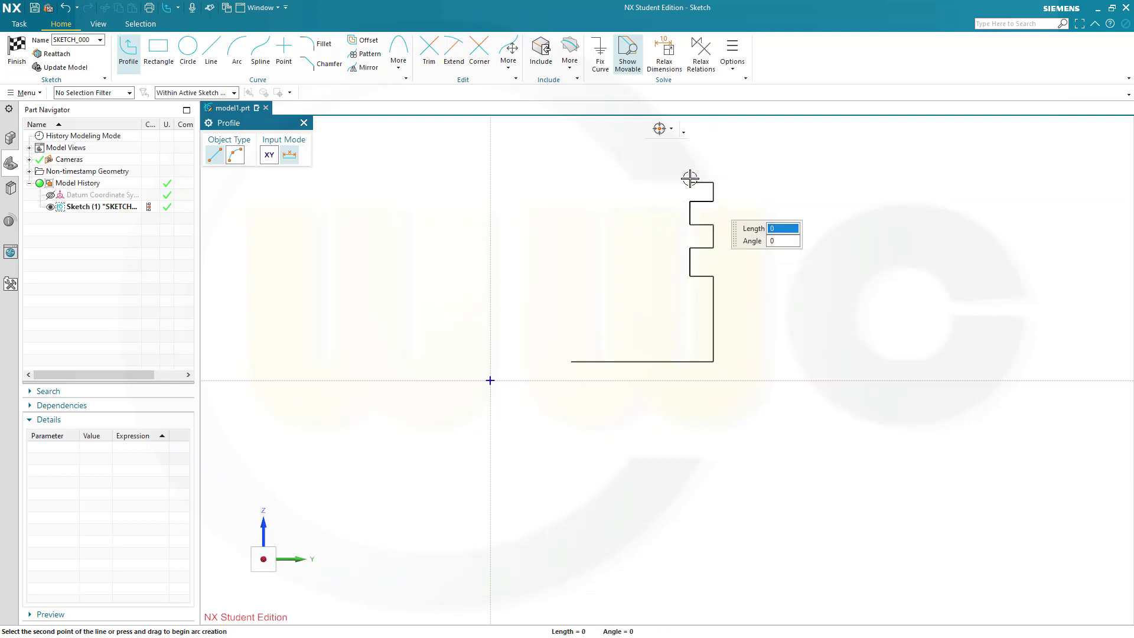
pyautogui.keyDown('shift'); pyautogui.moveTo(691, 182); pyautogui.dragTo(676, 266, button='middle'); pyautogui.keyUp('shift')
pyautogui.click(681, 262)
pyautogui.click(704, 261)
pyautogui.click(704, 224)
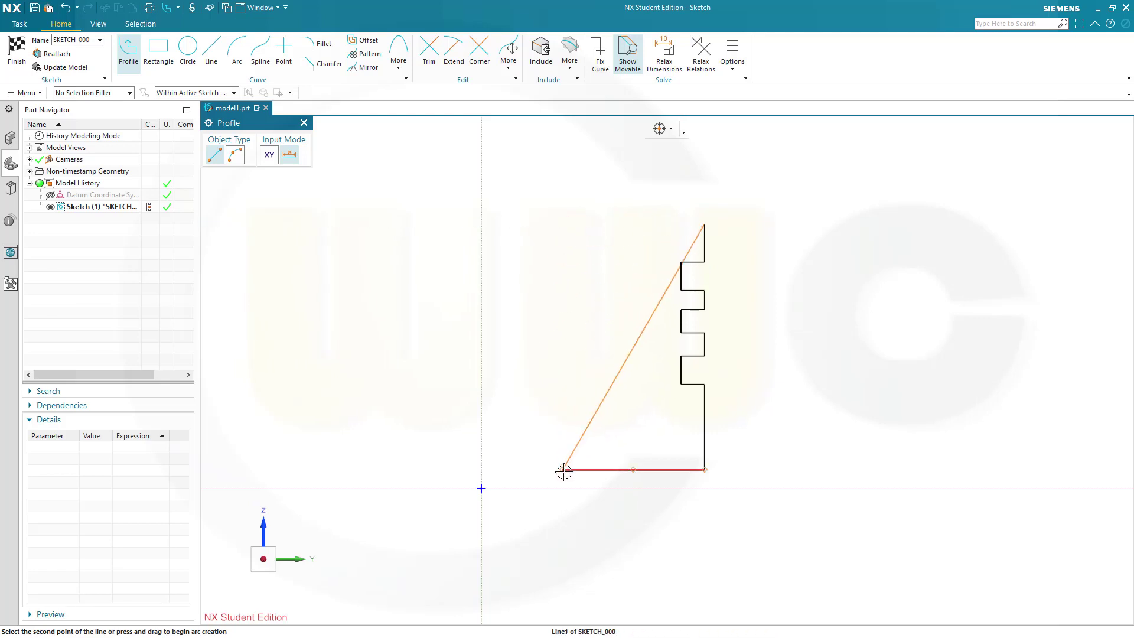
# Draw the top edge and close the profile down the left side
pyautogui.click(564, 224)
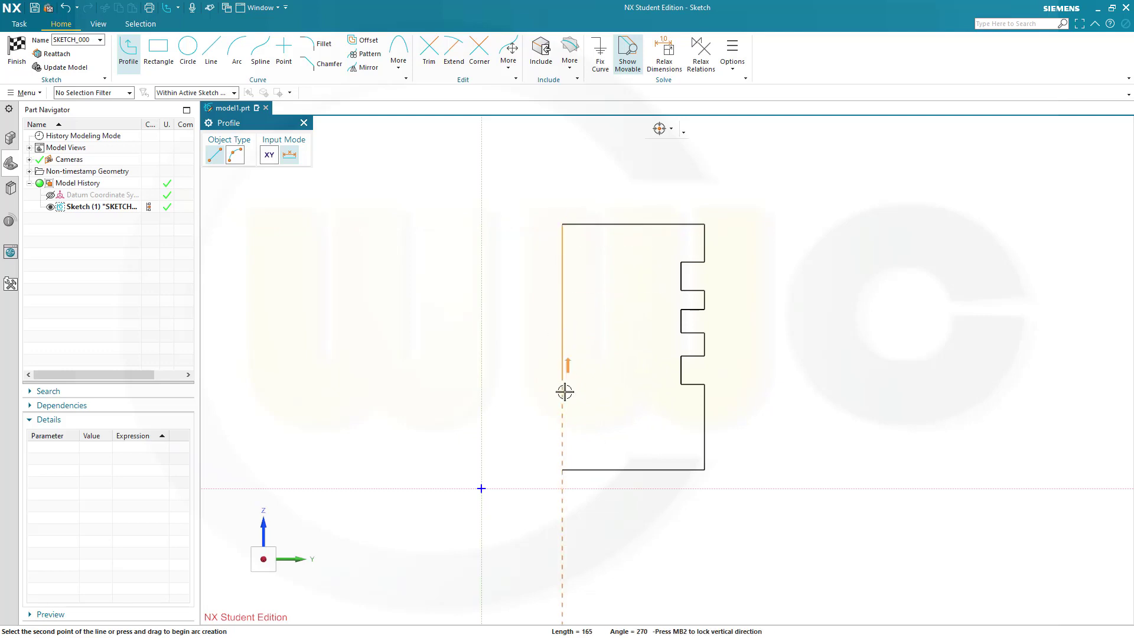
pyautogui.click(563, 468)
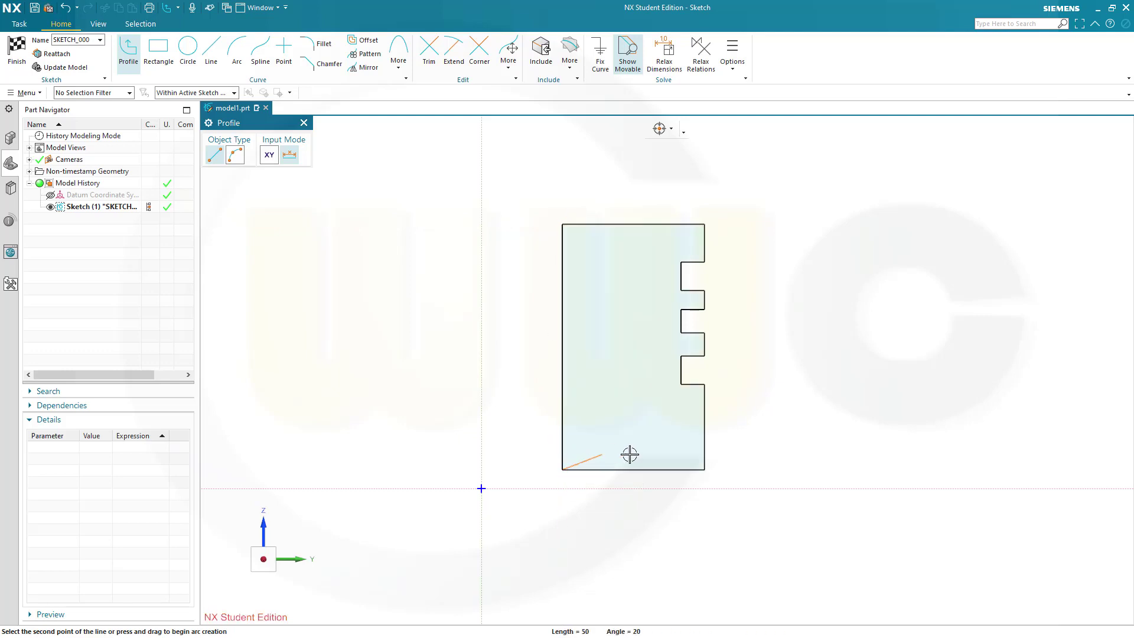
pyautogui.press('Escape')
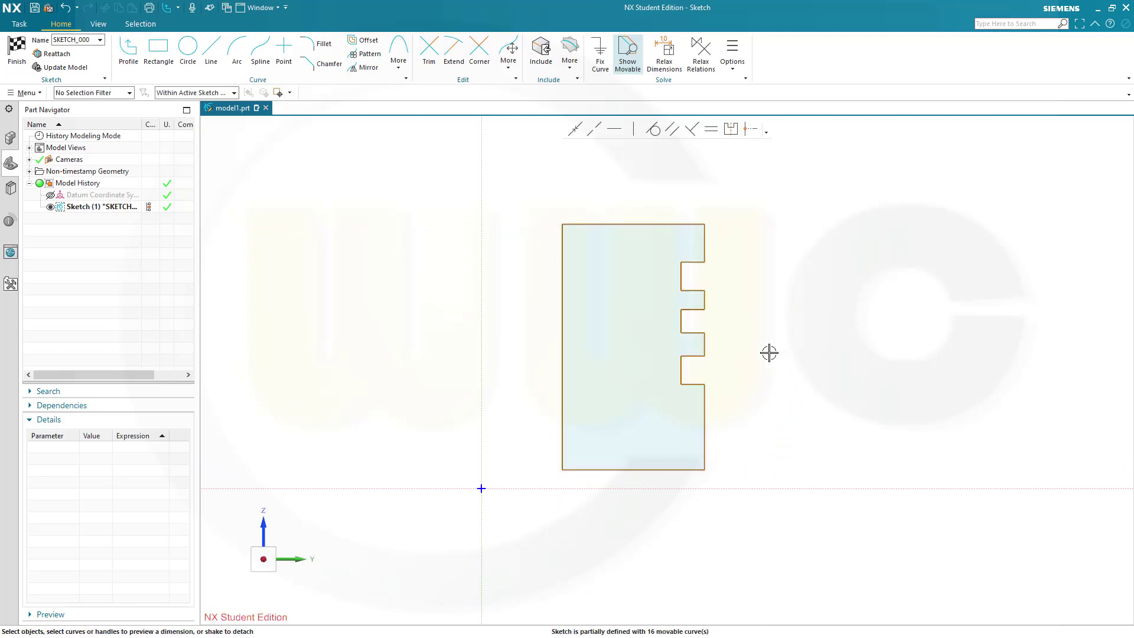
pyautogui.scroll(1, 753, 376)
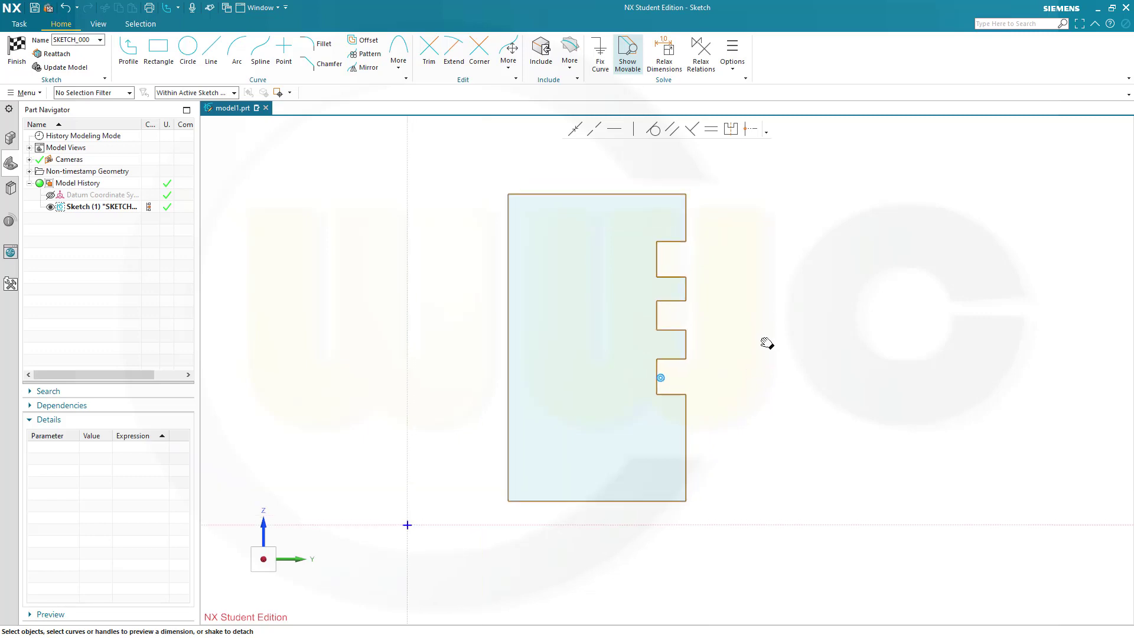
# Attempt an overall height dimension between top and bottom edges, then cancel it
pyautogui.keyDown('shift'); pyautogui.moveTo(762, 350); pyautogui.dragTo(744, 393, button='middle'); pyautogui.keyUp('shift')
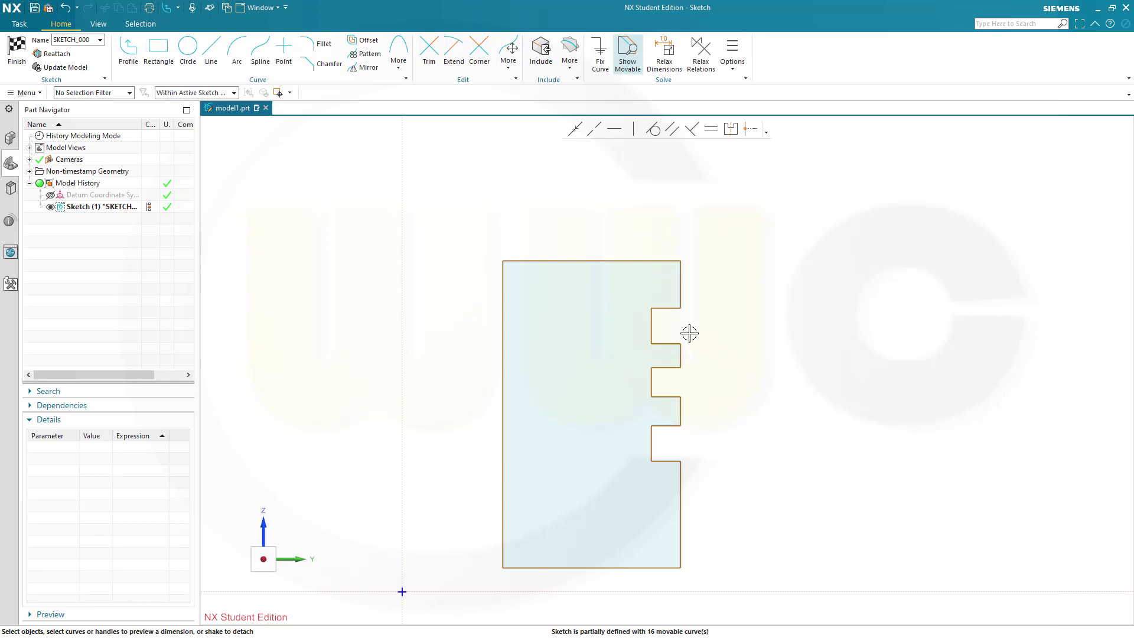
pyautogui.click(571, 262)
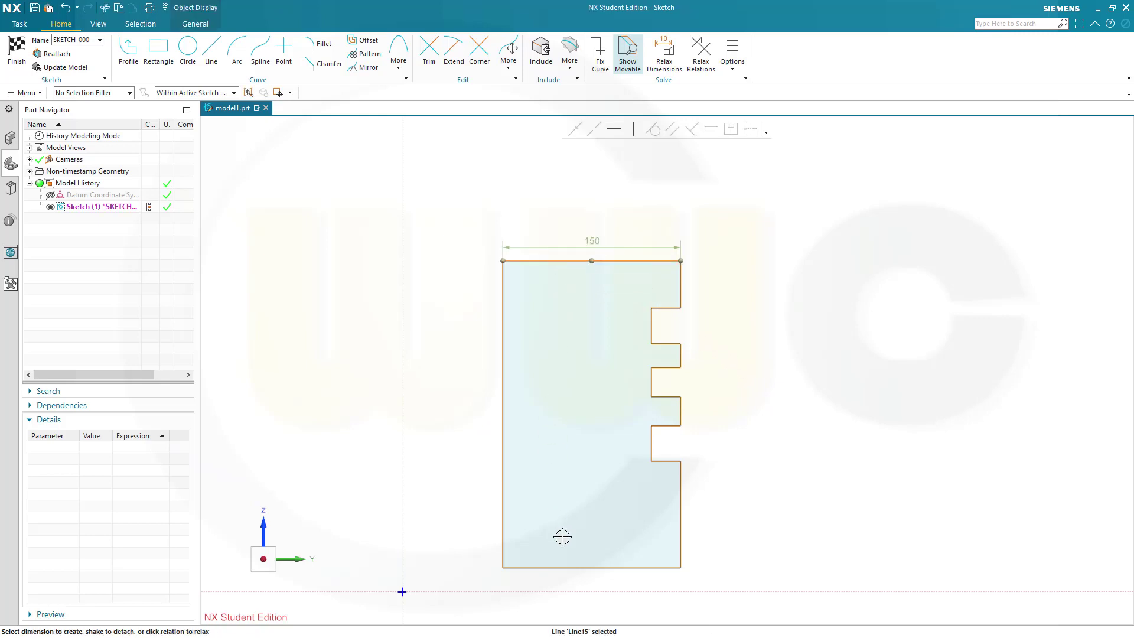
pyautogui.click(559, 568)
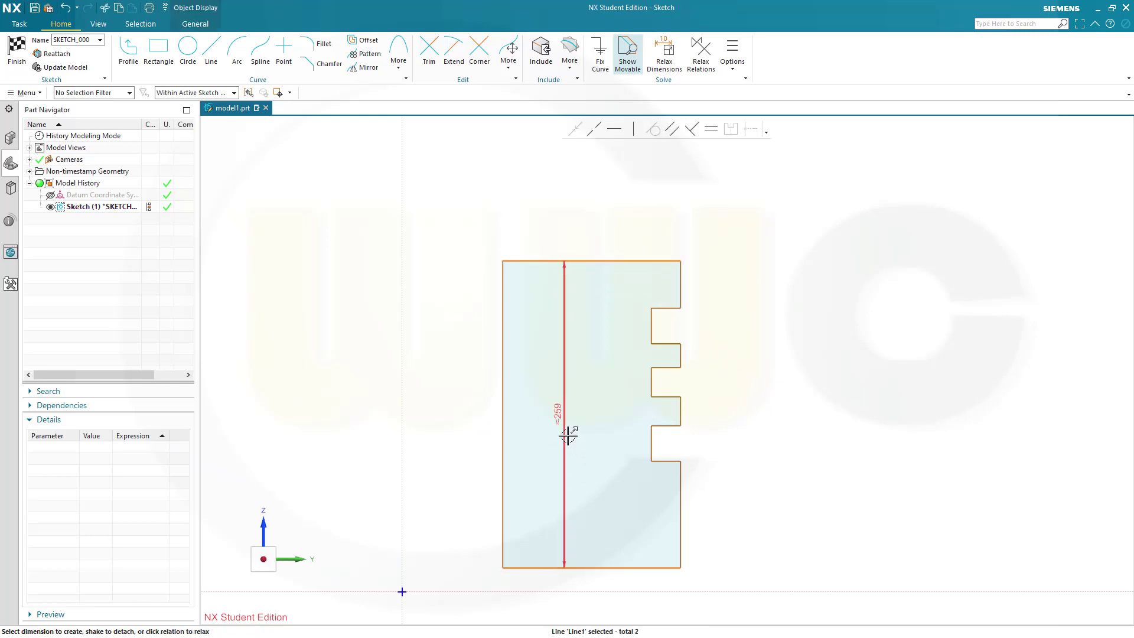
pyautogui.press('Escape')
pyautogui.scroll(1, 650, 257)
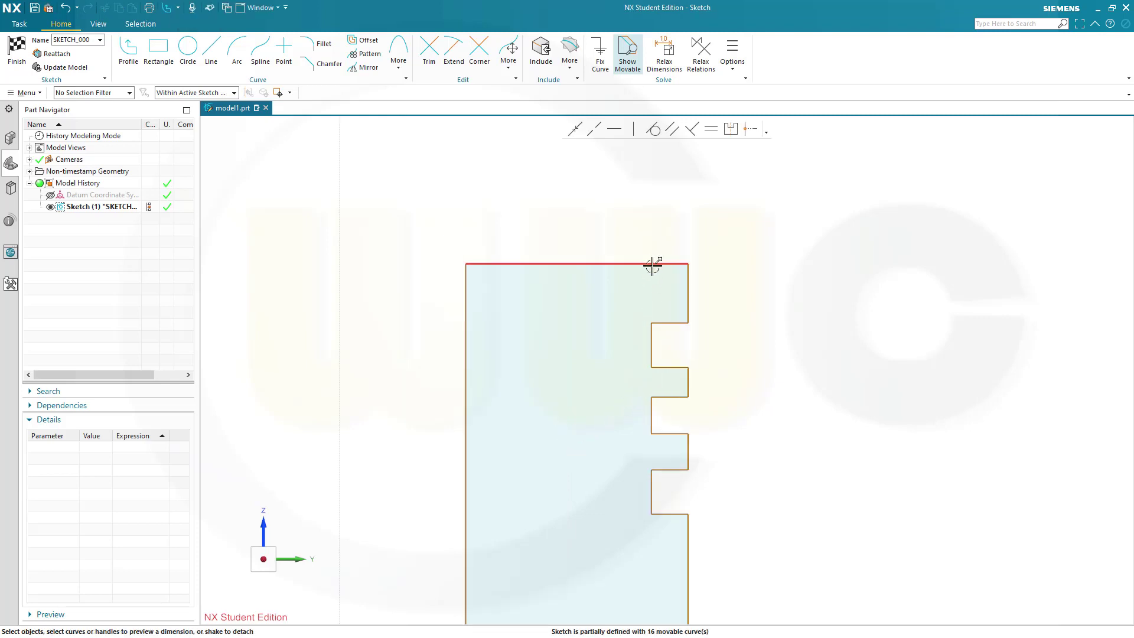
# Dimension the first groove's upper edge 6 below the top edge, scaling the whole sketch
pyautogui.click(651, 263)
pyautogui.click(667, 324)
pyautogui.click(761, 291)
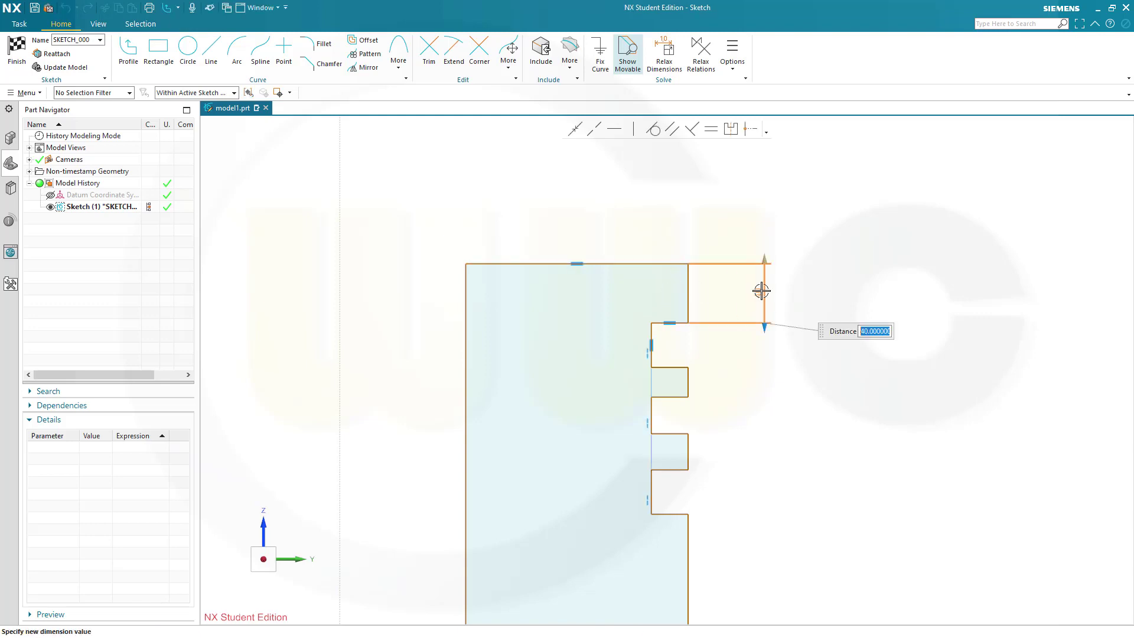
pyautogui.write('6.000000')
pyautogui.press('Return')
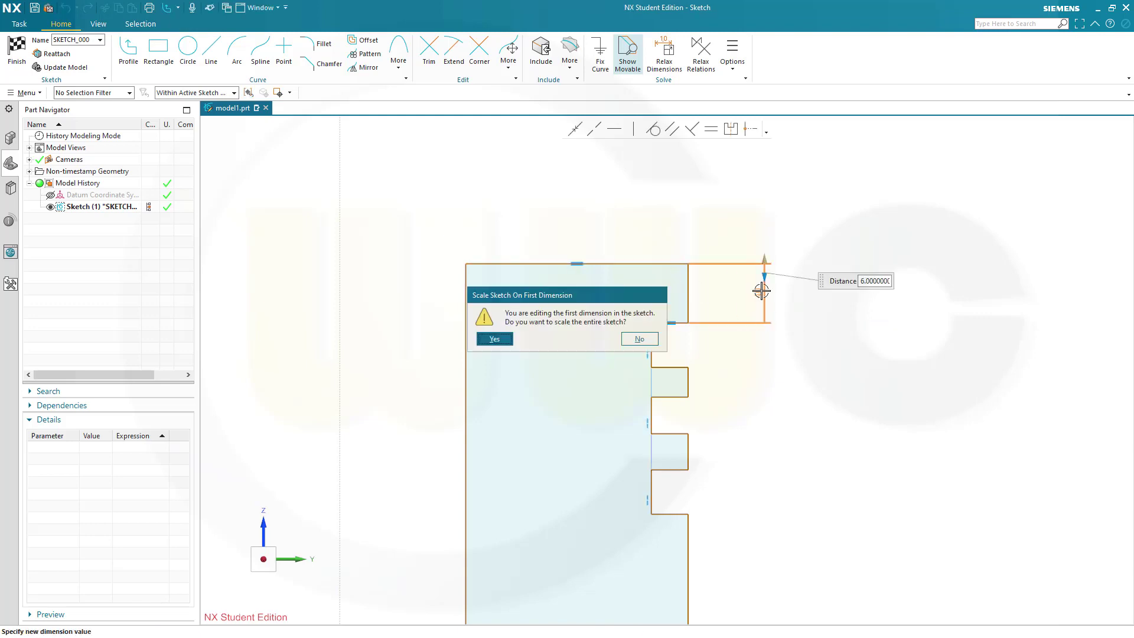
pyautogui.click(497, 339)
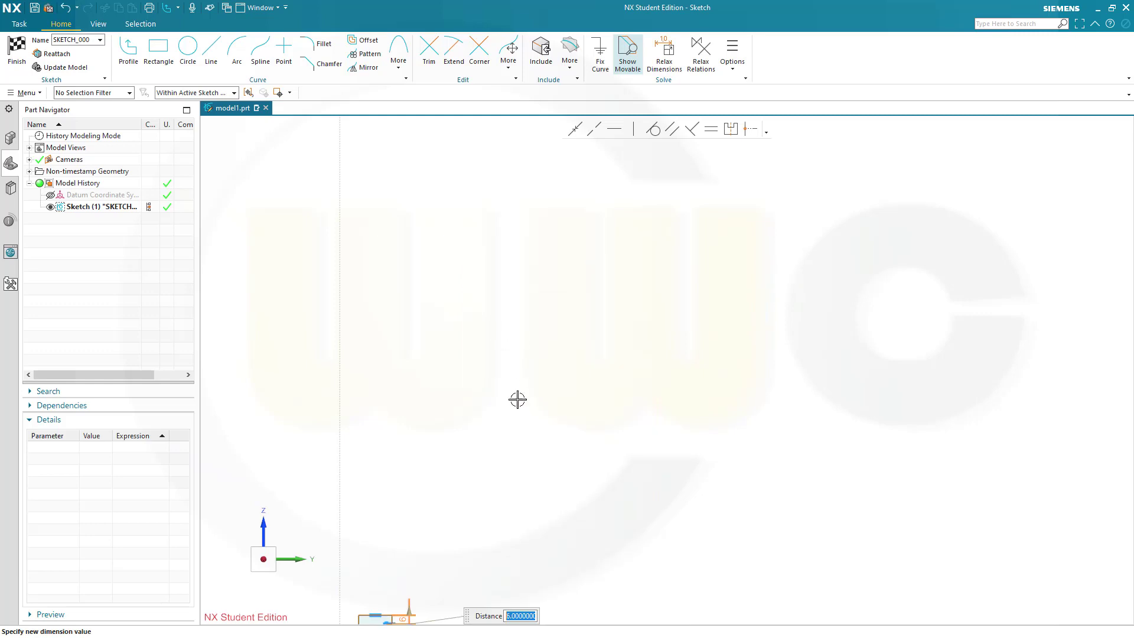
pyautogui.keyDown('shift'); pyautogui.moveTo(503, 510); pyautogui.dragTo(824, 169, button='middle'); pyautogui.keyUp('shift')
pyautogui.scroll(2, 753, 249)
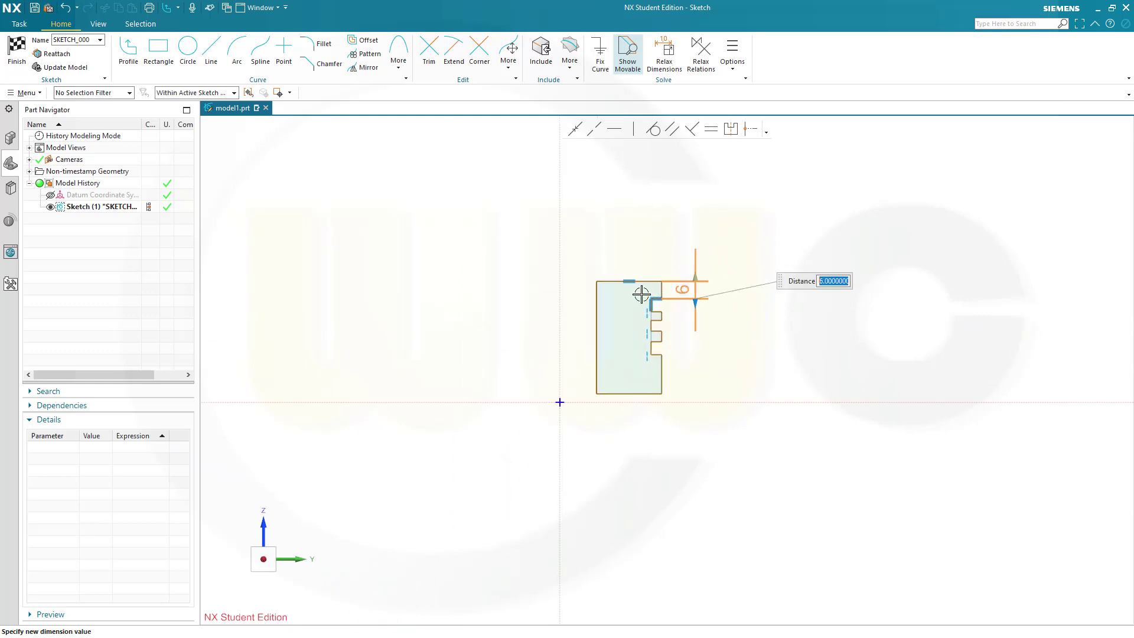
pyautogui.scroll(2, 638, 293)
pyautogui.scroll(3, 707, 324)
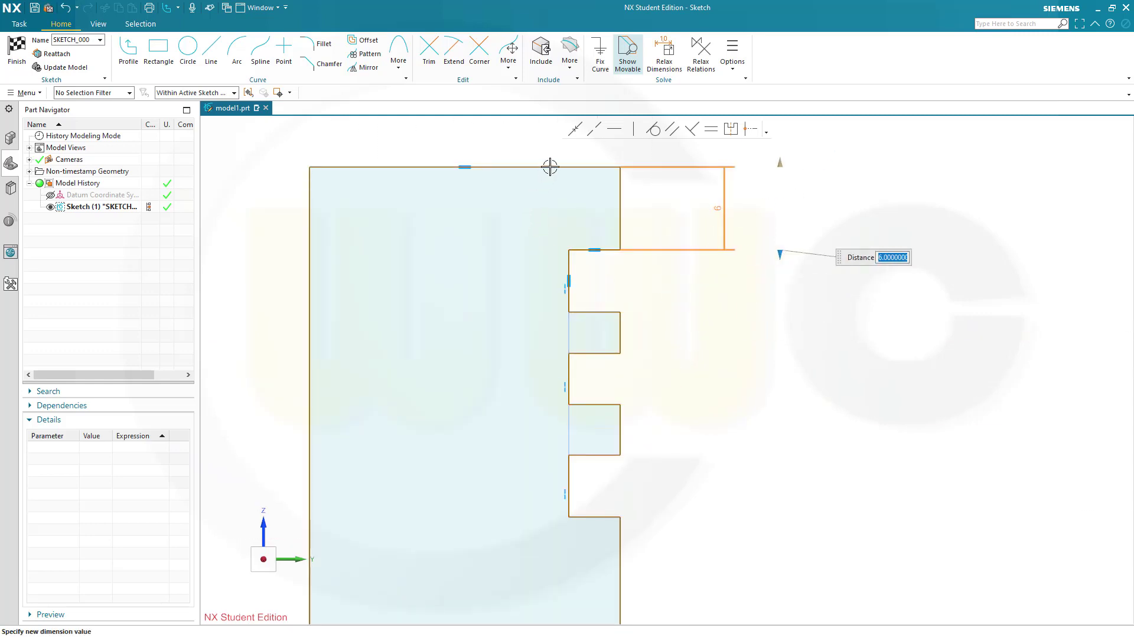
pyautogui.press('Return')
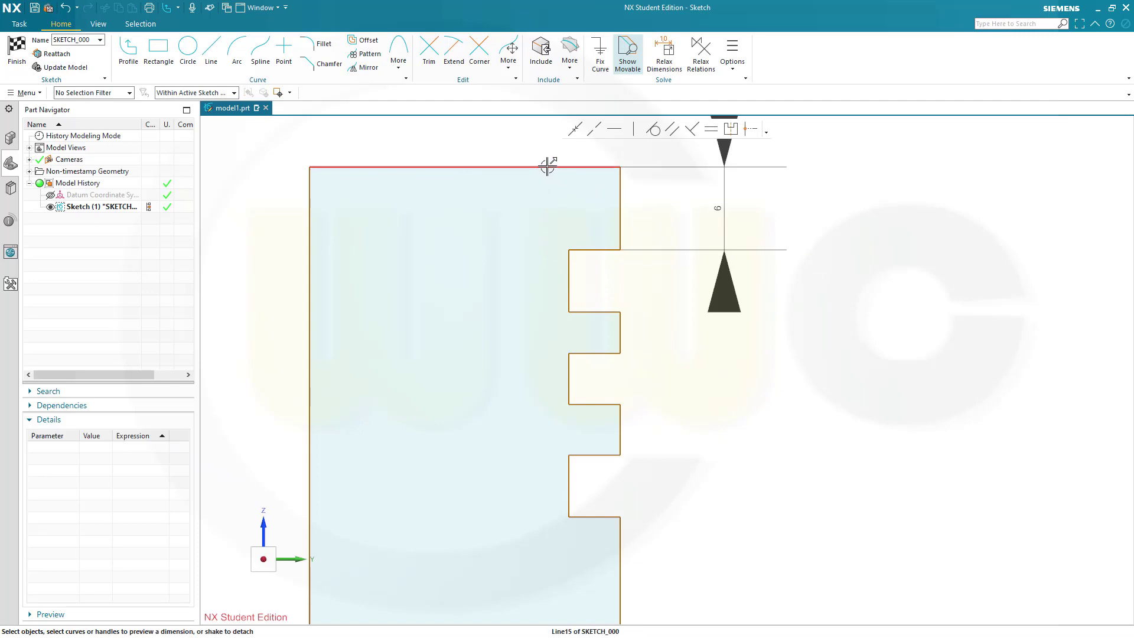
# Begin a dimension from the top edge to the first groove's lower edge
pyautogui.click(547, 167)
pyautogui.click(589, 311)
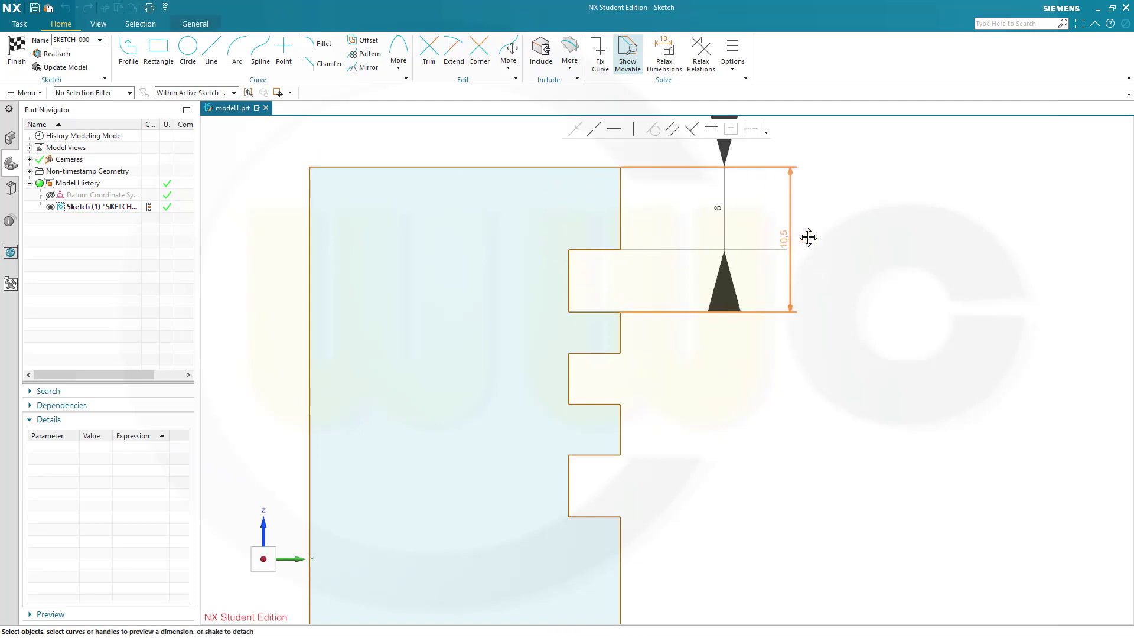
# Set groove edges 8, 10 and 12 below the top edge of the profile
pyautogui.click(809, 234)
pyautogui.write('8')
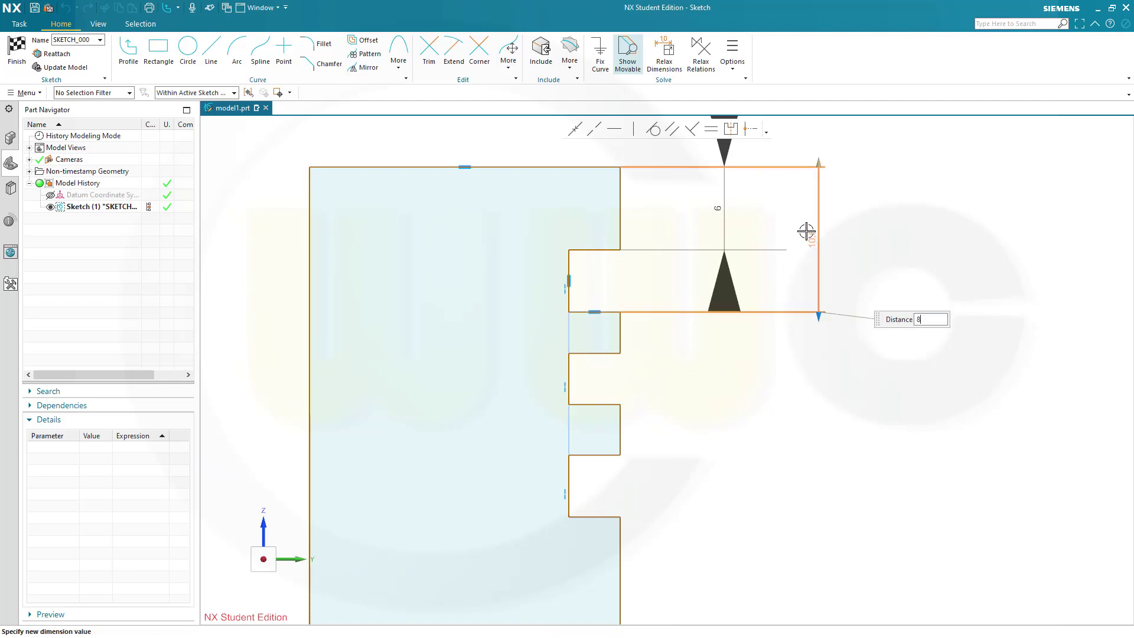
pyautogui.press('Return')
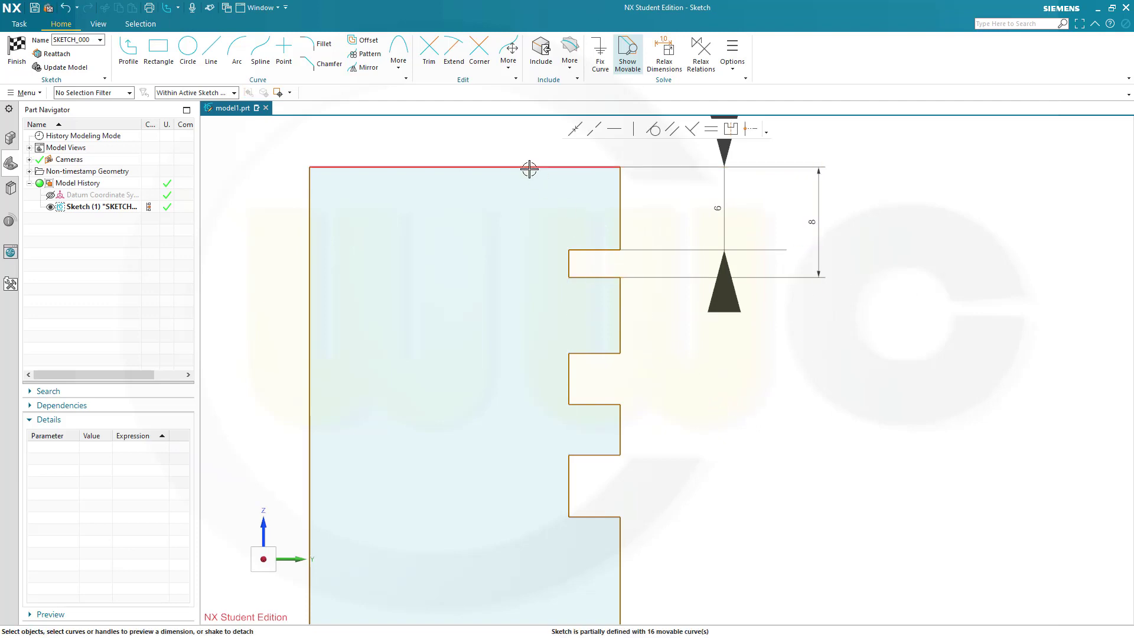
pyautogui.click(529, 168)
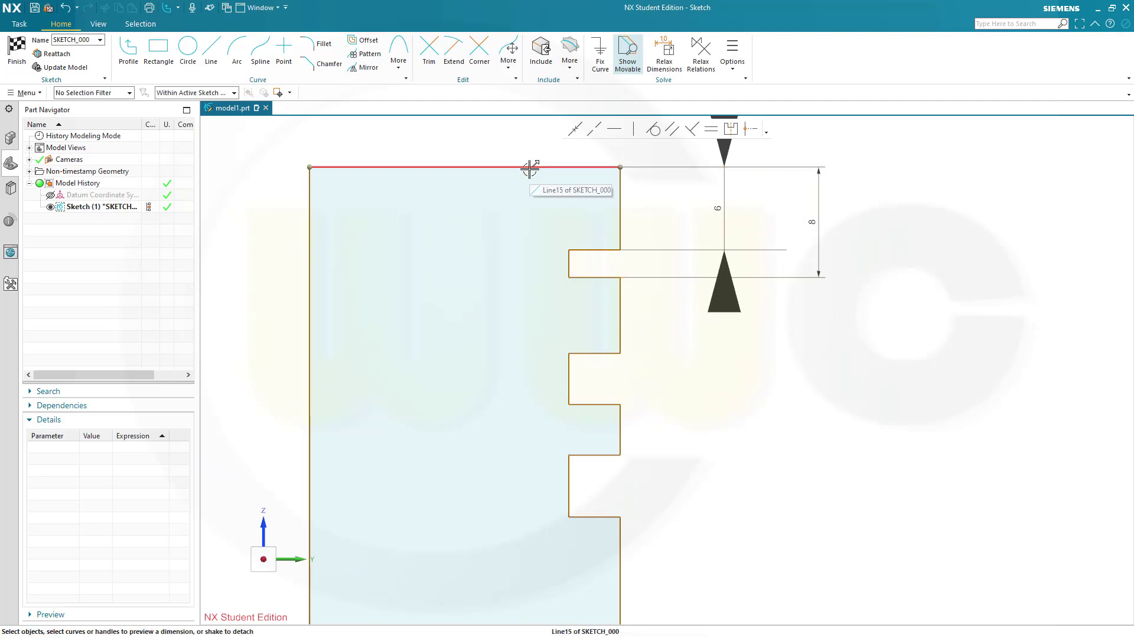
pyautogui.click(586, 353)
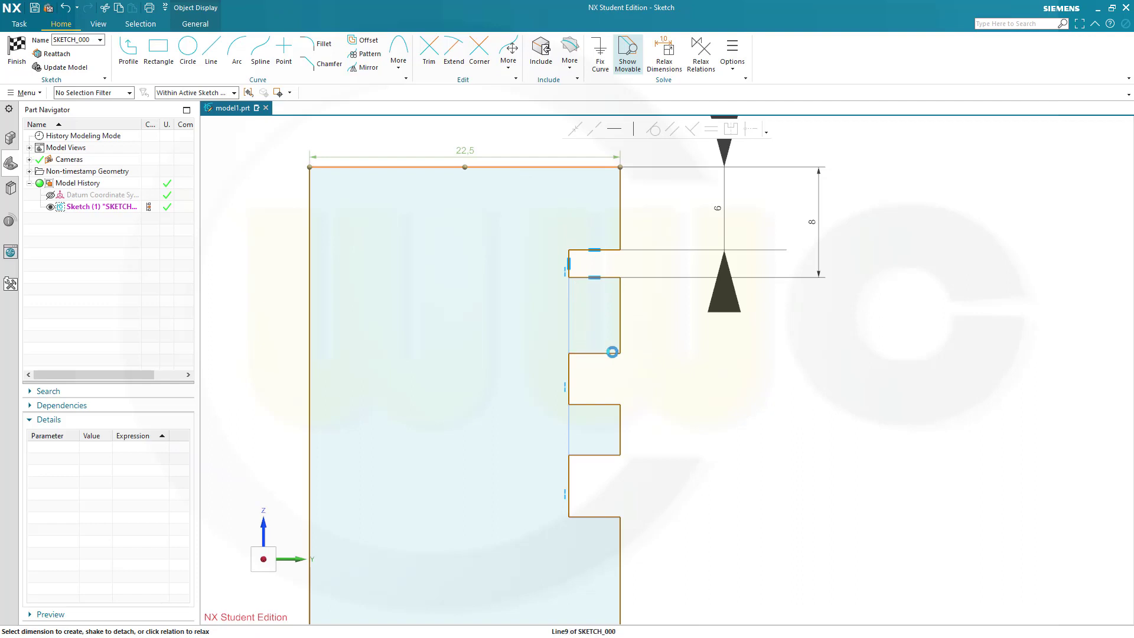
pyautogui.click(591, 256)
pyautogui.click(858, 262)
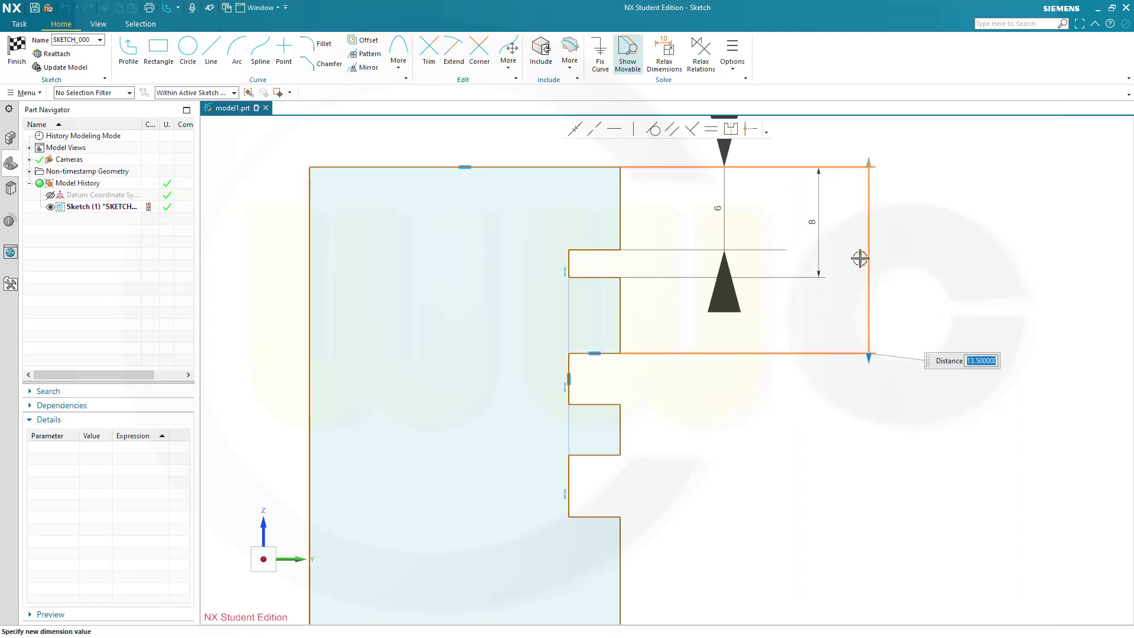
pyautogui.write('10')
pyautogui.press('Return')
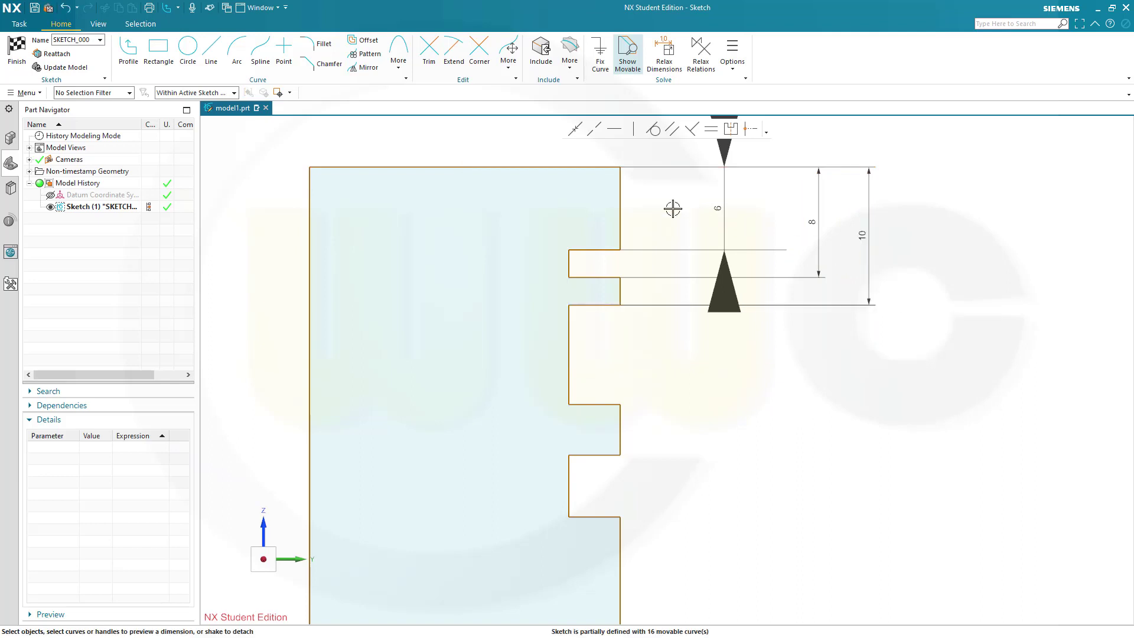
pyautogui.click(559, 167)
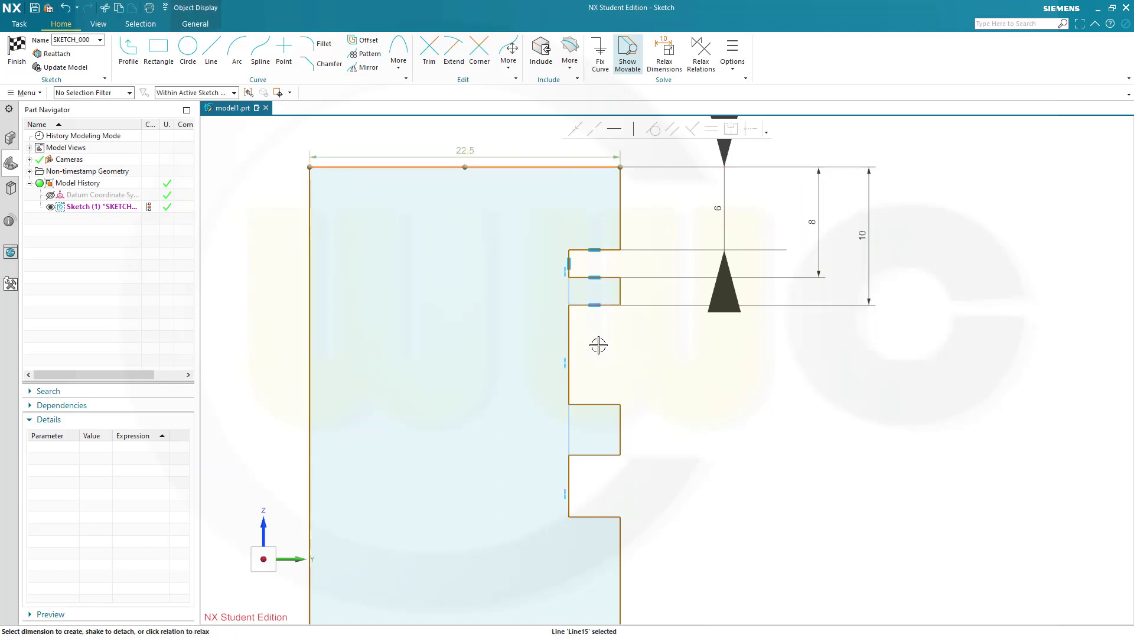
pyautogui.click(594, 403)
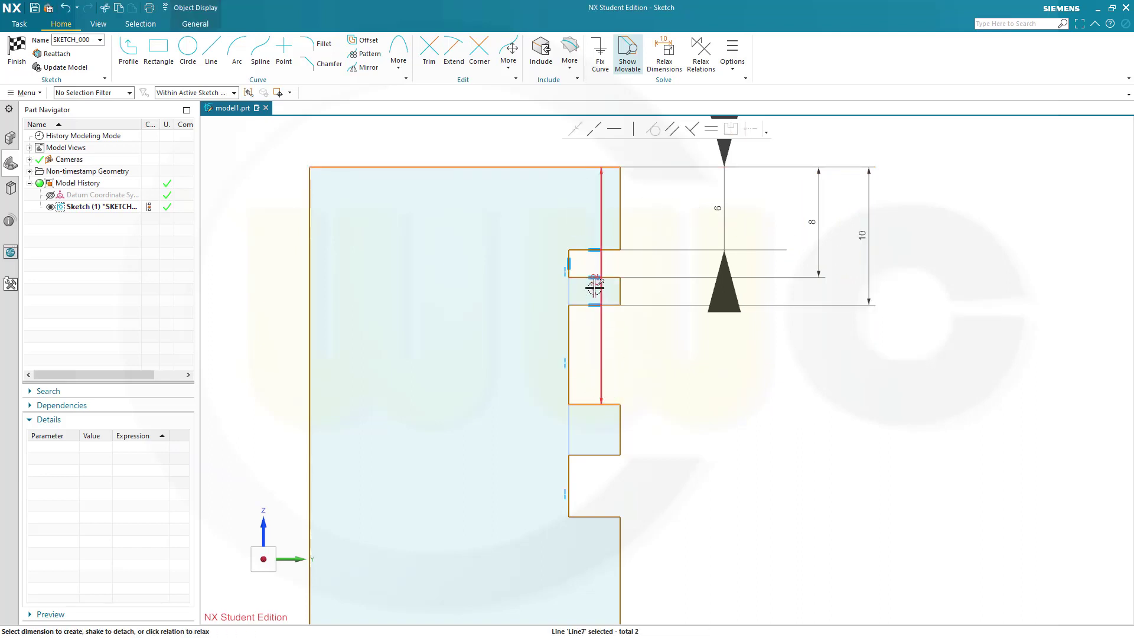
pyautogui.click(901, 279)
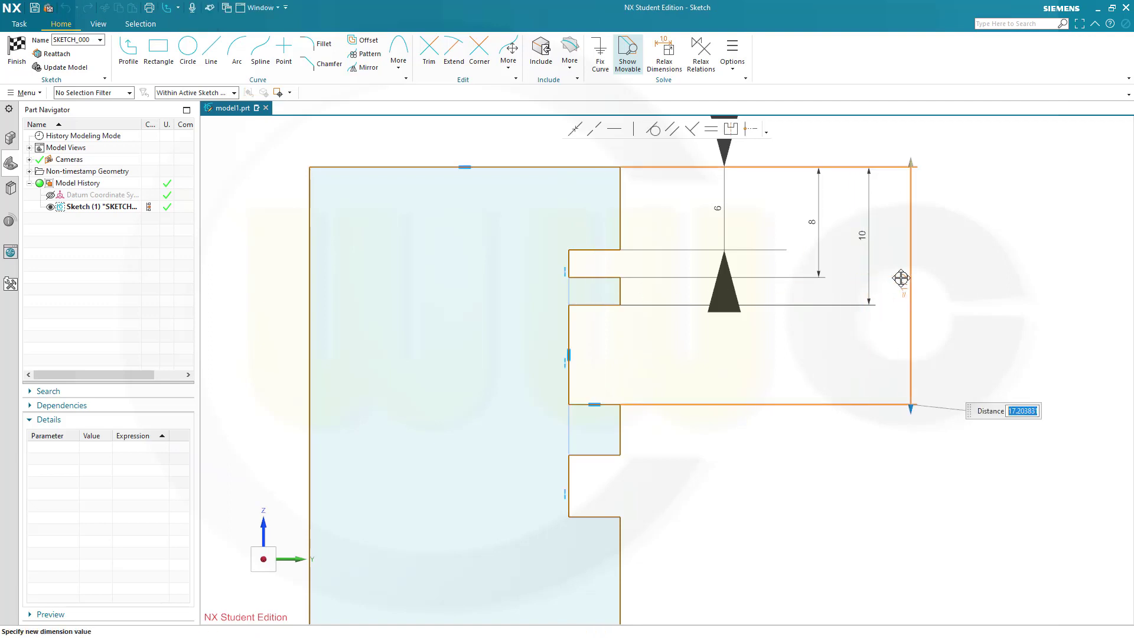
pyautogui.write('12')
pyautogui.press('Return')
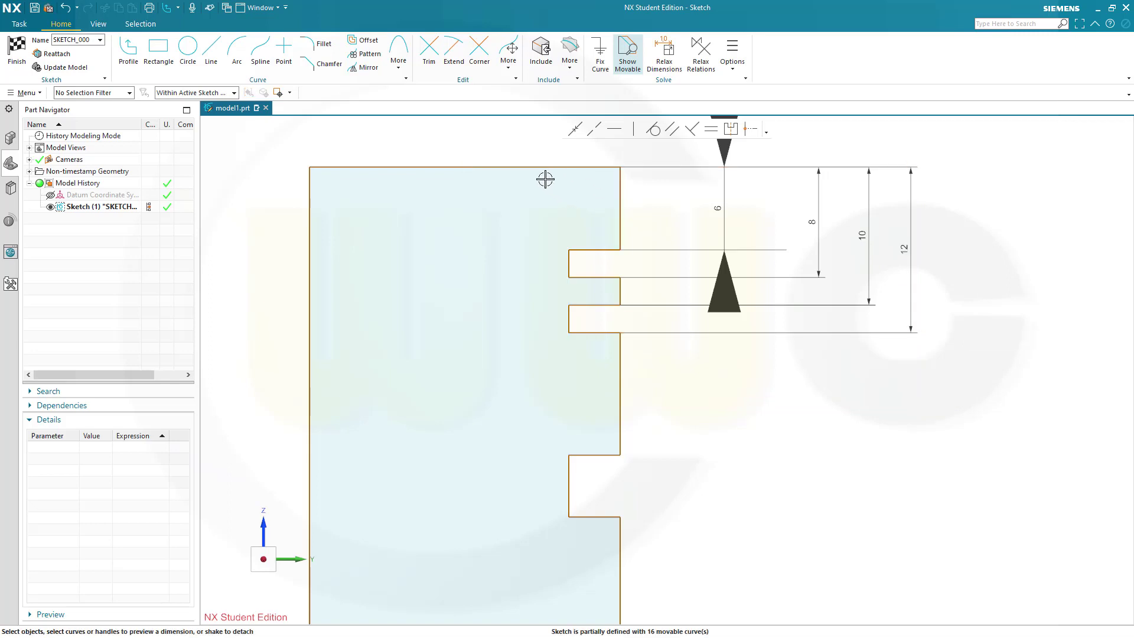
# Set the lower groove edges 17 and 20 below the top edge
pyautogui.click(534, 167)
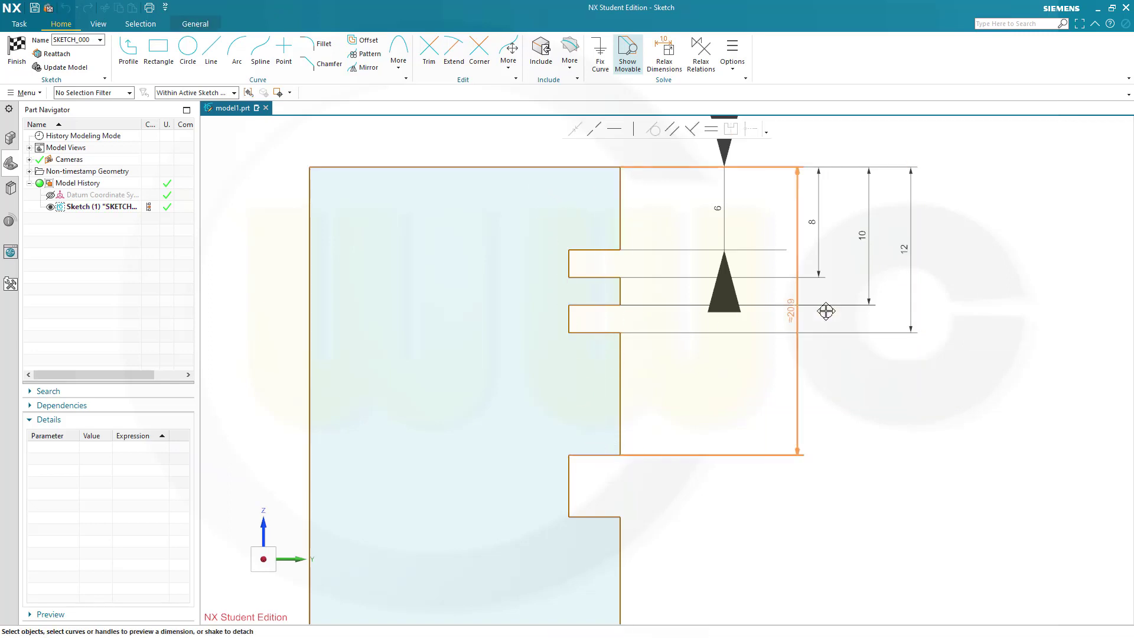
pyautogui.click(927, 299)
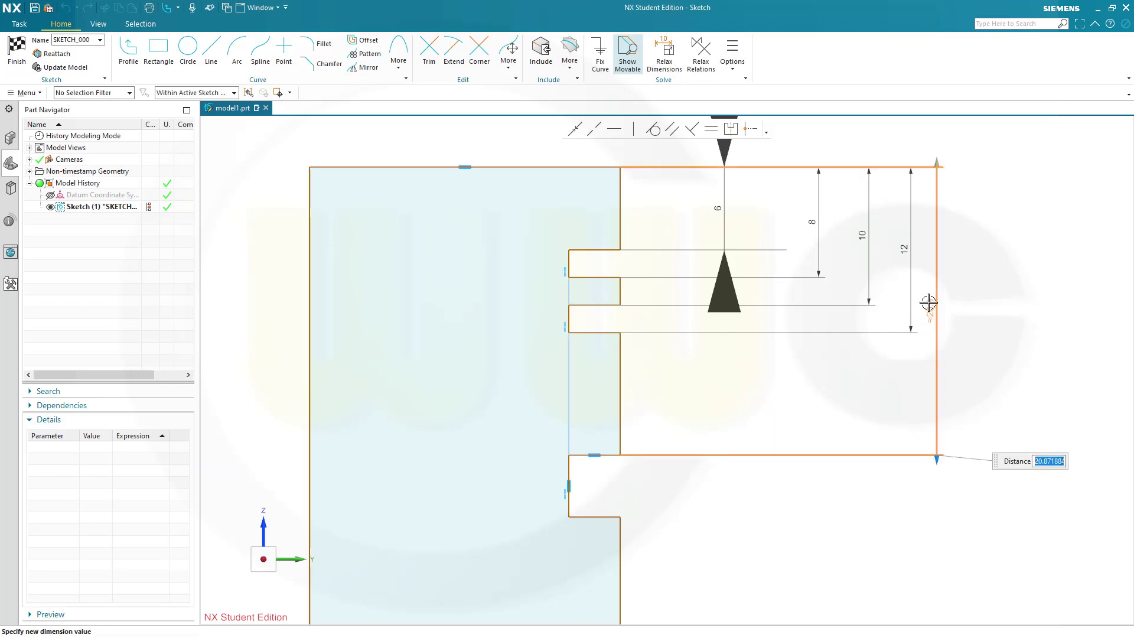
pyautogui.write('17')
pyautogui.press('Return')
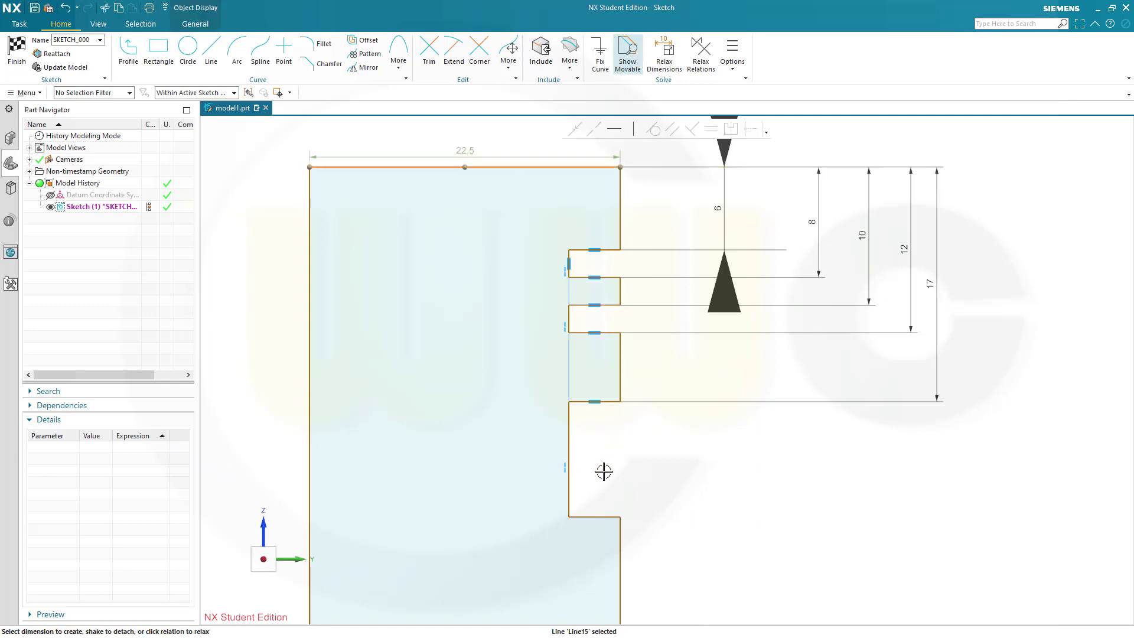
pyautogui.click(585, 514)
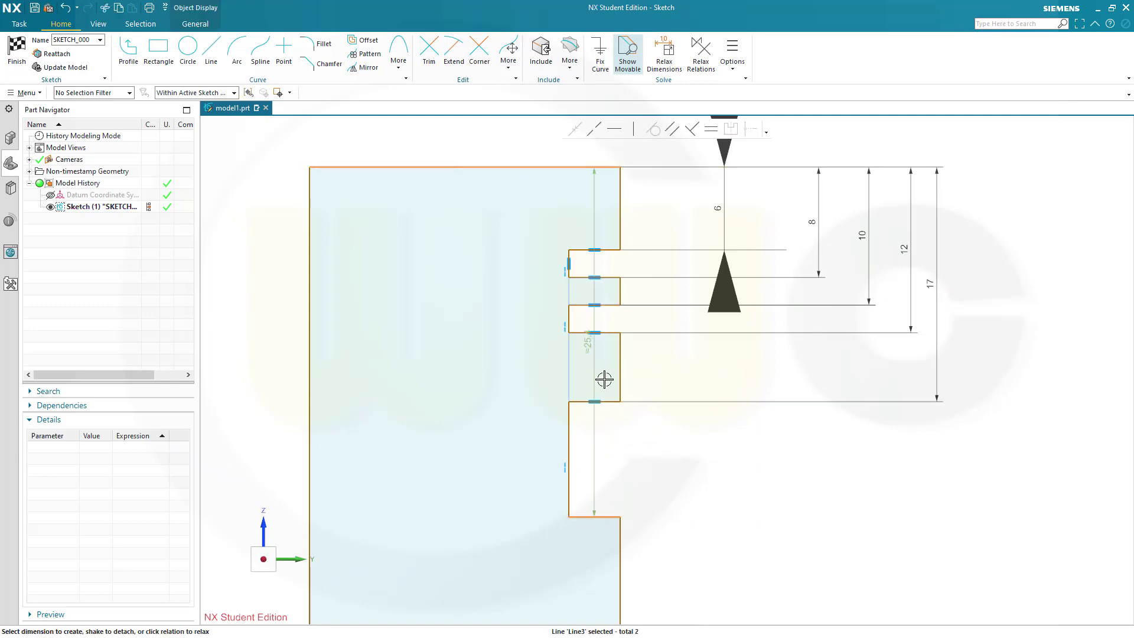
pyautogui.click(963, 330)
pyautogui.write('0')
pyautogui.press('Return')
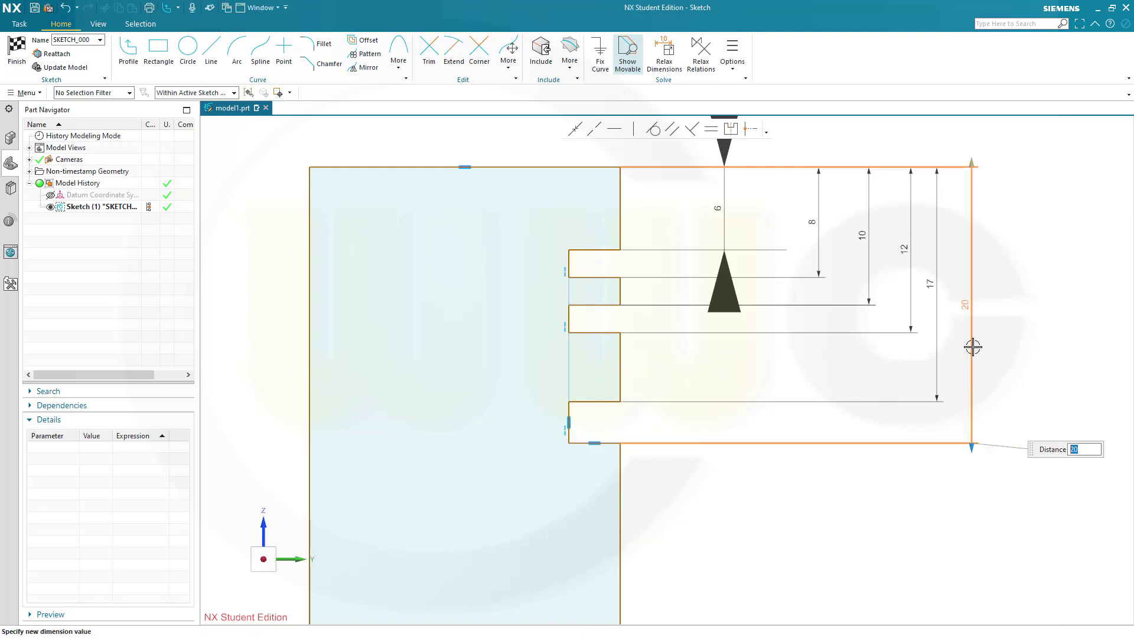
pyautogui.scroll(-2, 822, 476)
# Dimension the profile 66 tall and 62 wide
pyautogui.keyDown('shift'); pyautogui.moveTo(824, 514); pyautogui.dragTo(824, 417, button='middle'); pyautogui.keyUp('shift')
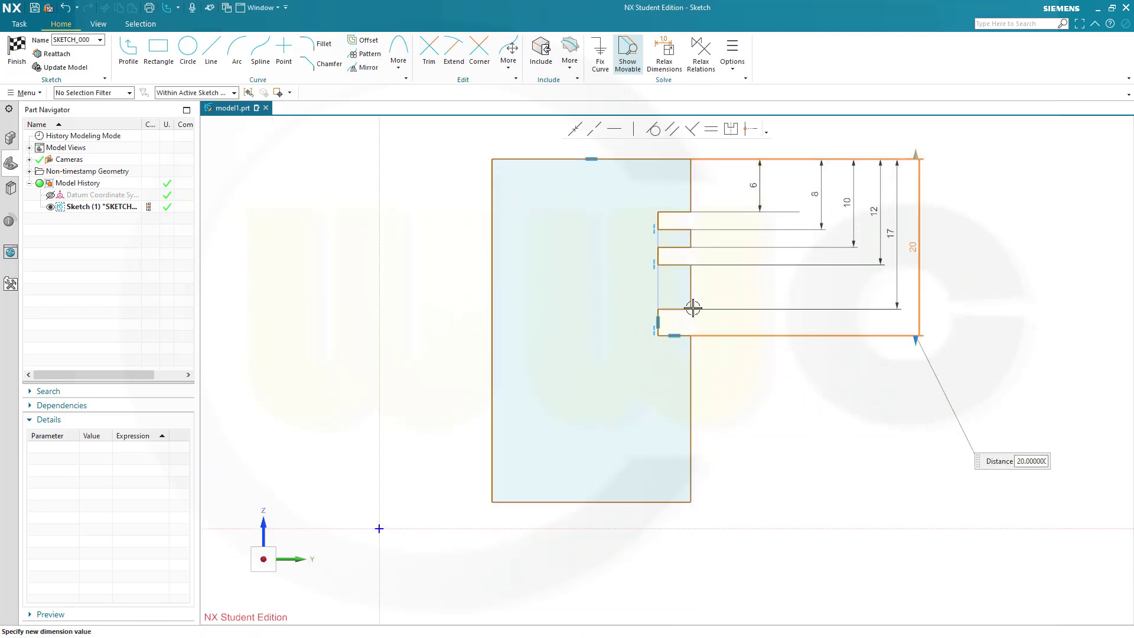
pyautogui.click(562, 159)
pyautogui.click(578, 502)
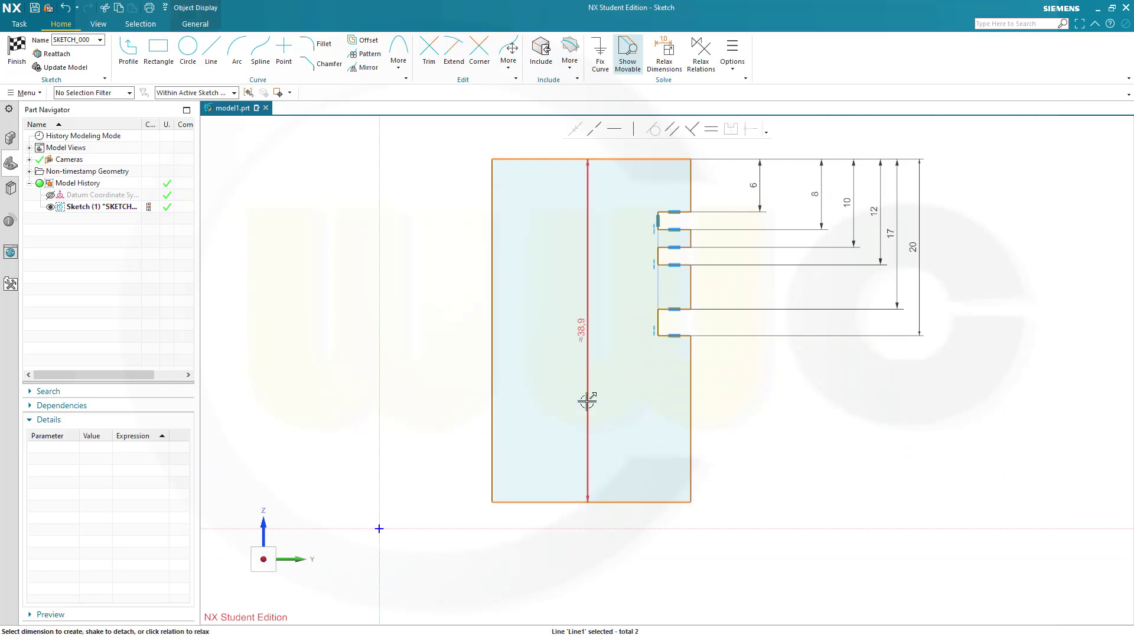
pyautogui.click(579, 330)
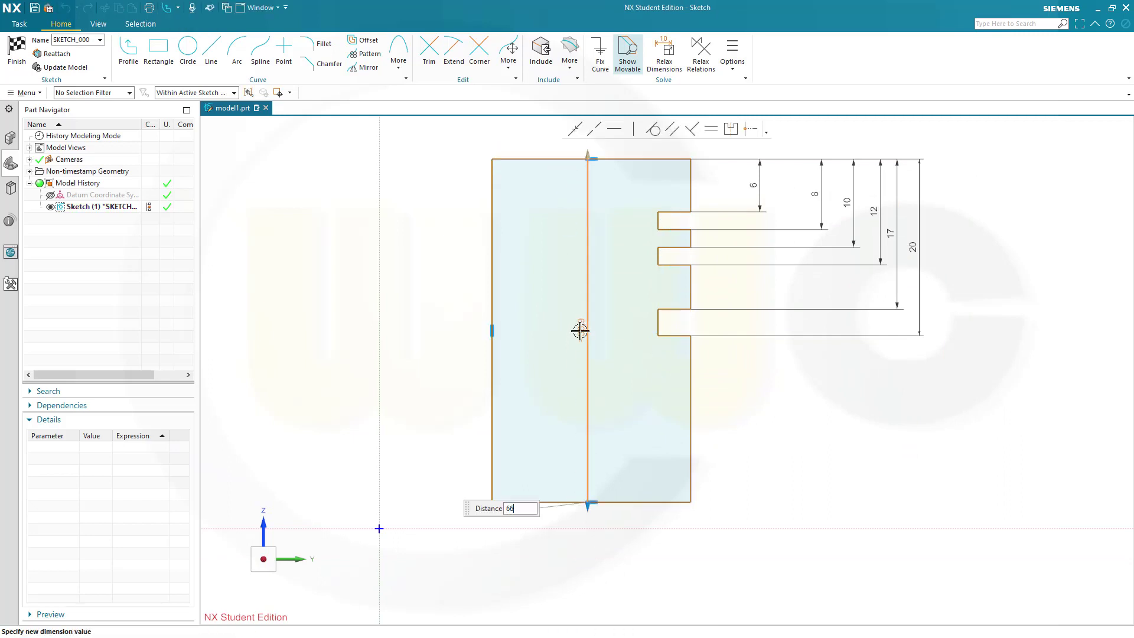
pyautogui.press('Return')
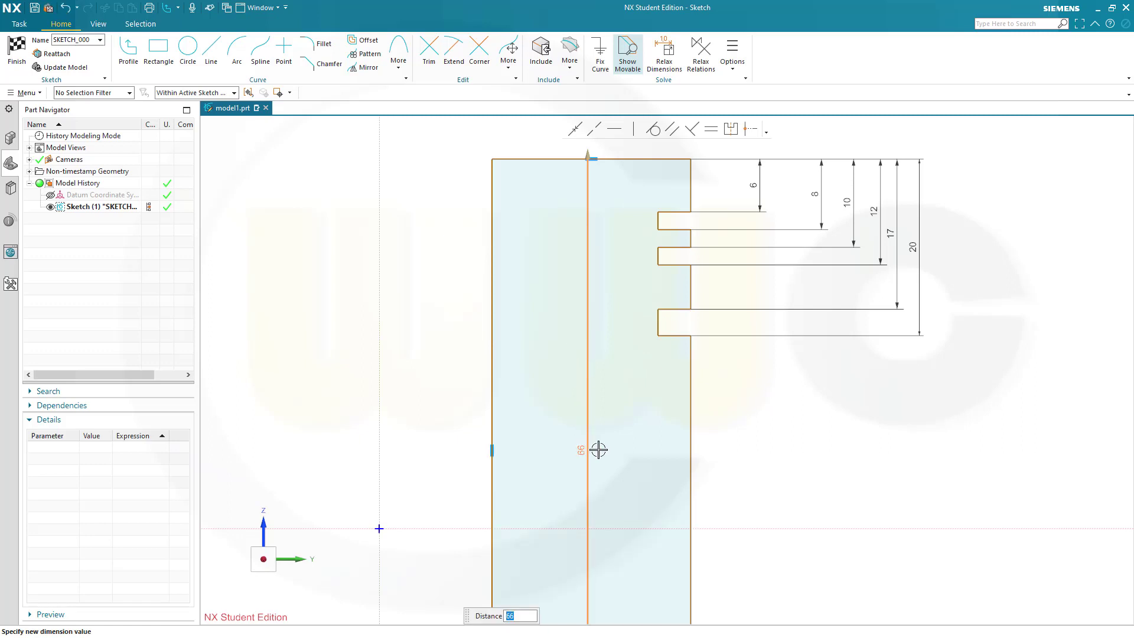
pyautogui.scroll(1, 656, 479)
pyautogui.scroll(1, 704, 496)
pyautogui.keyDown('shift'); pyautogui.moveTo(706, 497); pyautogui.dragTo(741, 332, button='middle'); pyautogui.keyUp('shift')
pyautogui.press('Return')
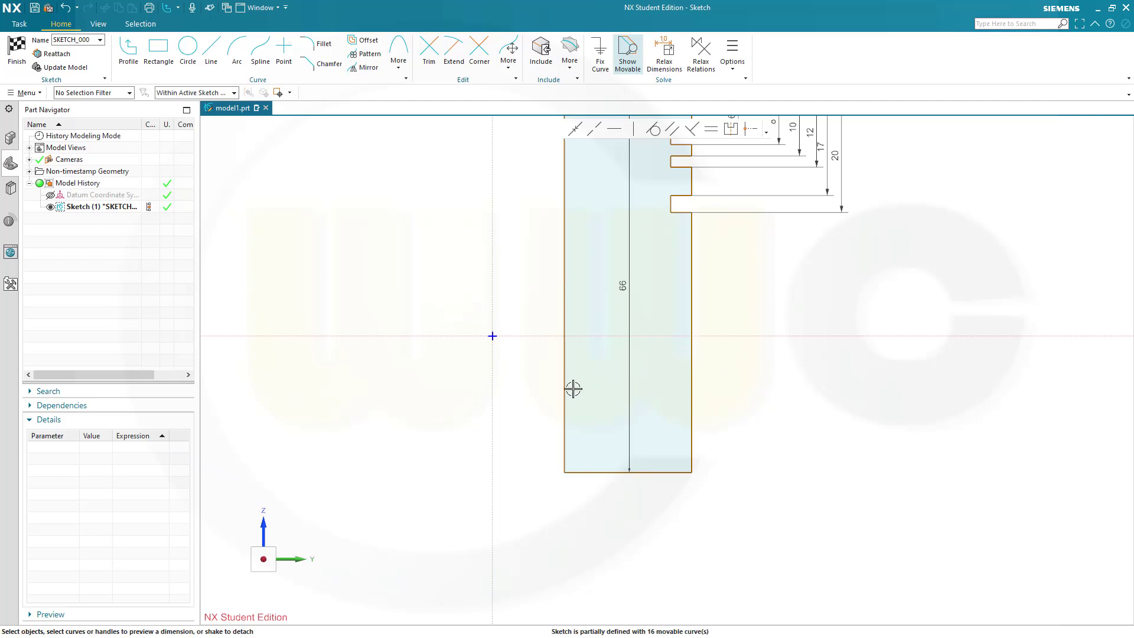
pyautogui.click(564, 395)
pyautogui.click(693, 395)
pyautogui.click(624, 401)
pyautogui.write('62')
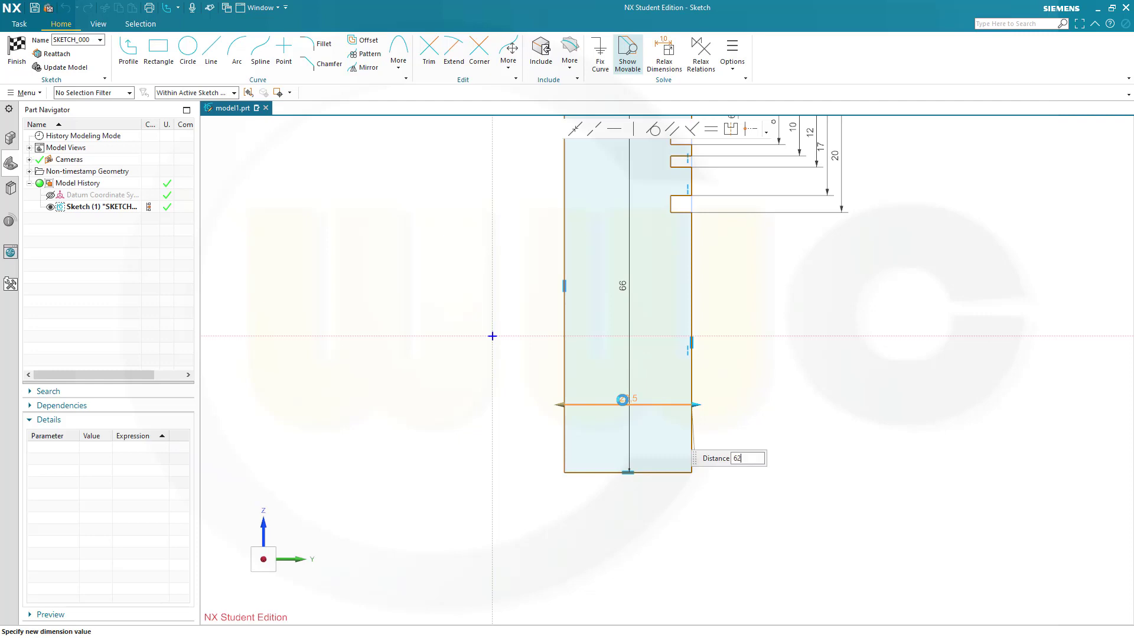
pyautogui.press('Return')
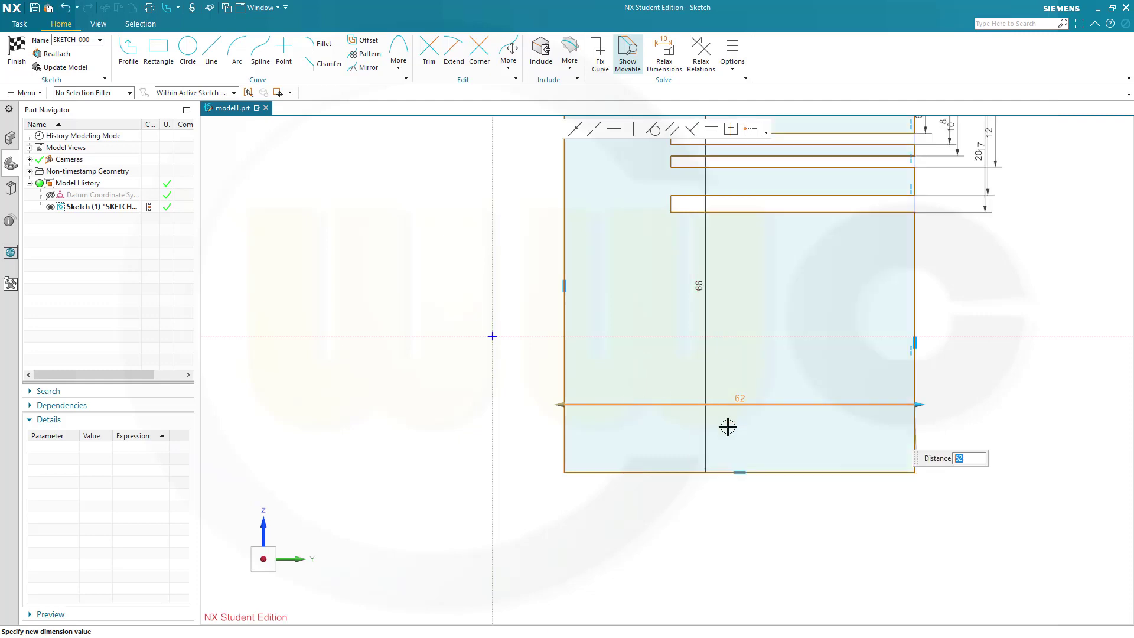
pyautogui.scroll(-2, 901, 407)
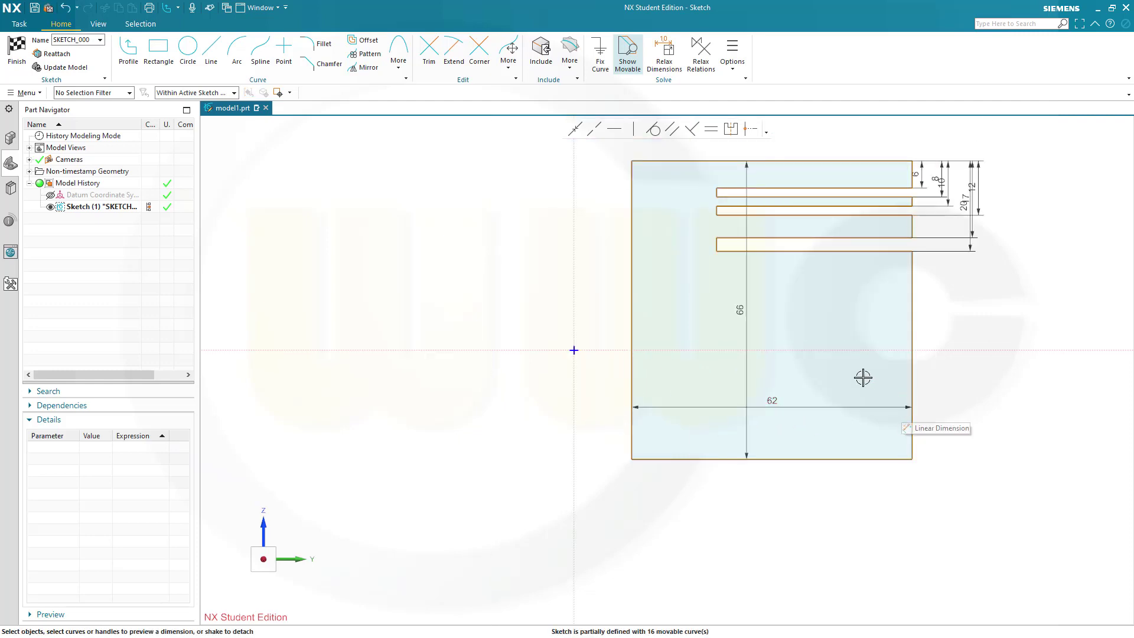
pyautogui.scroll(2, 750, 234)
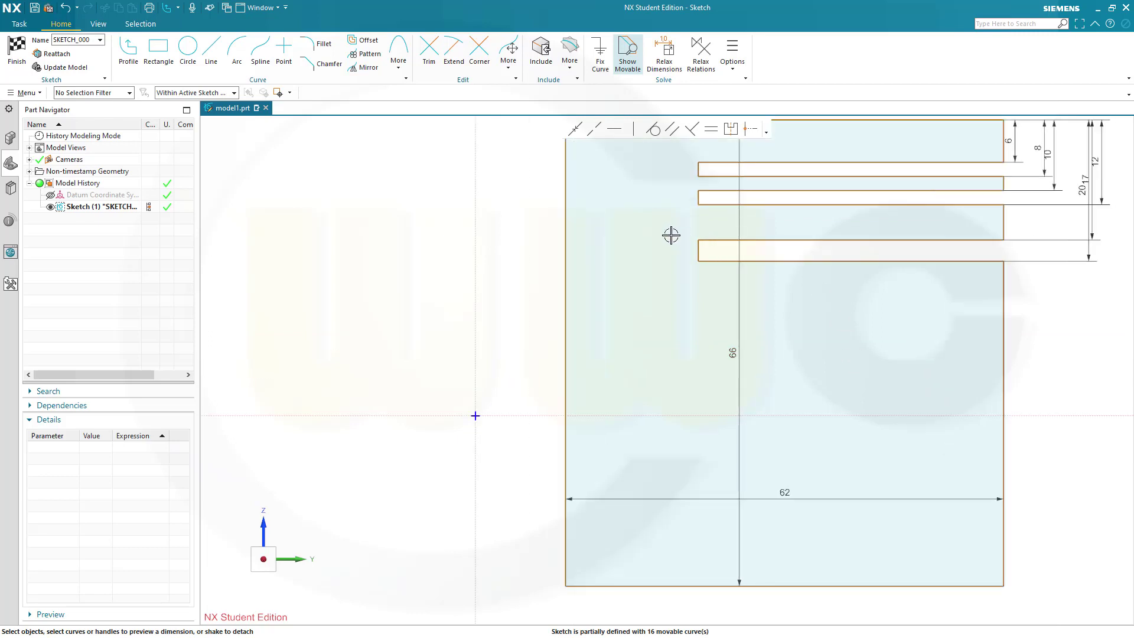
# Set the lowest groove's inner end 60 from the left edge
pyautogui.click(567, 245)
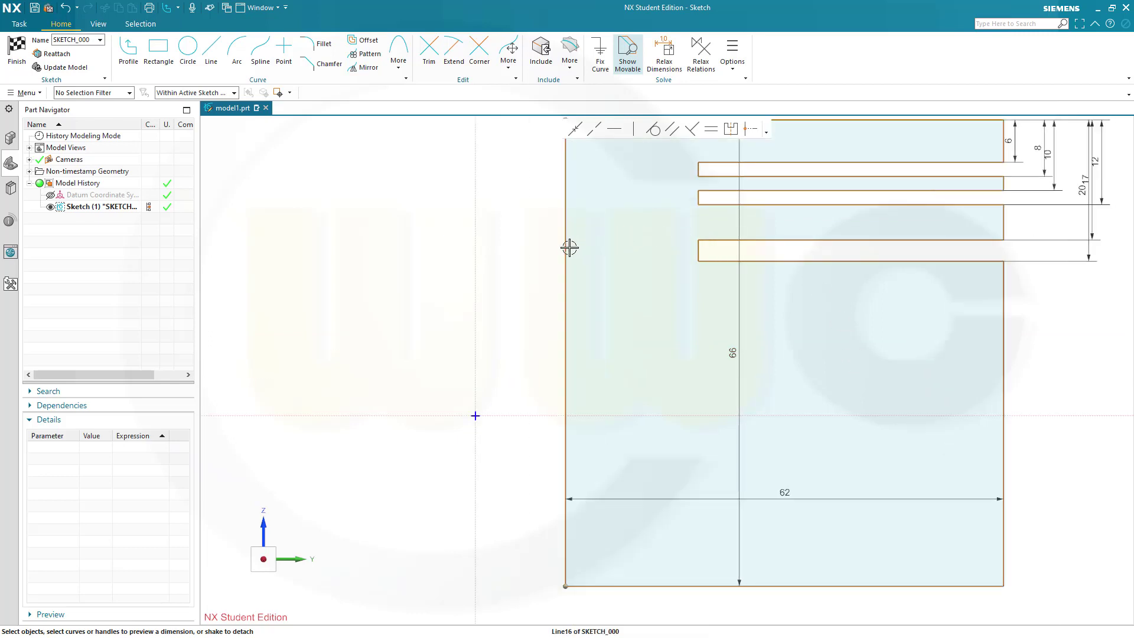
pyautogui.click(698, 249)
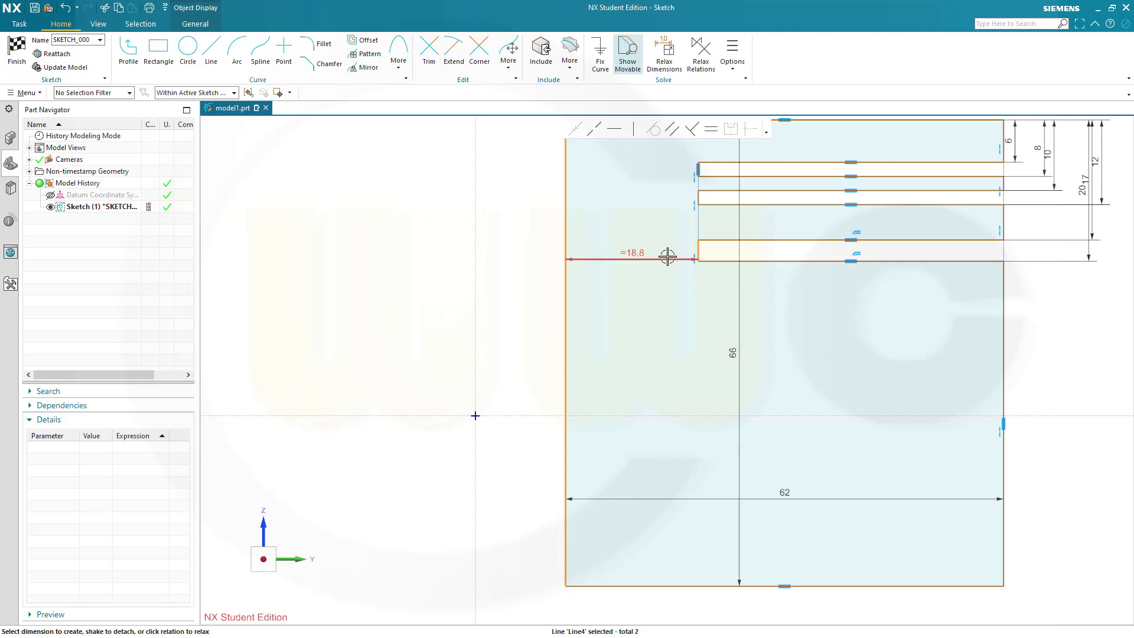
pyautogui.click(636, 253)
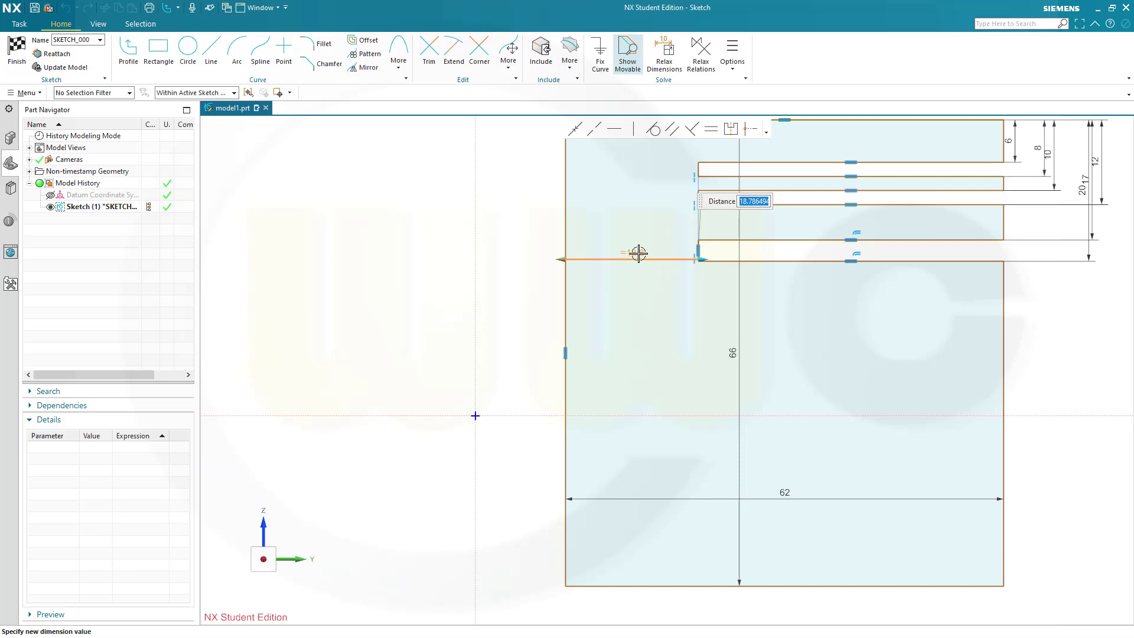
pyautogui.write('60')
pyautogui.press('Return')
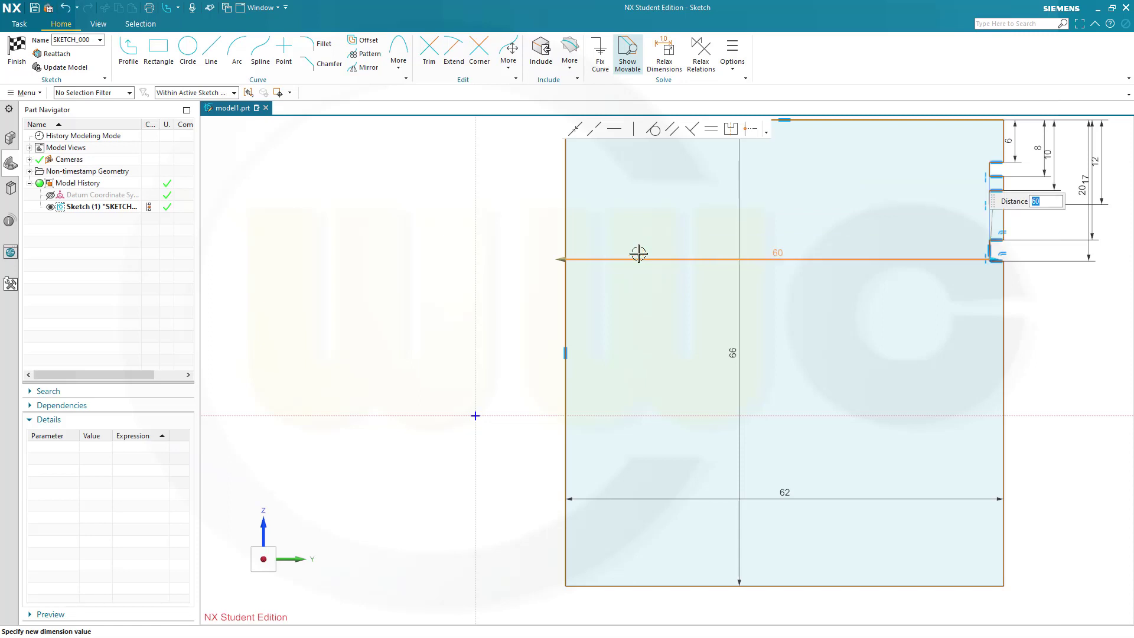
pyautogui.click(1018, 357)
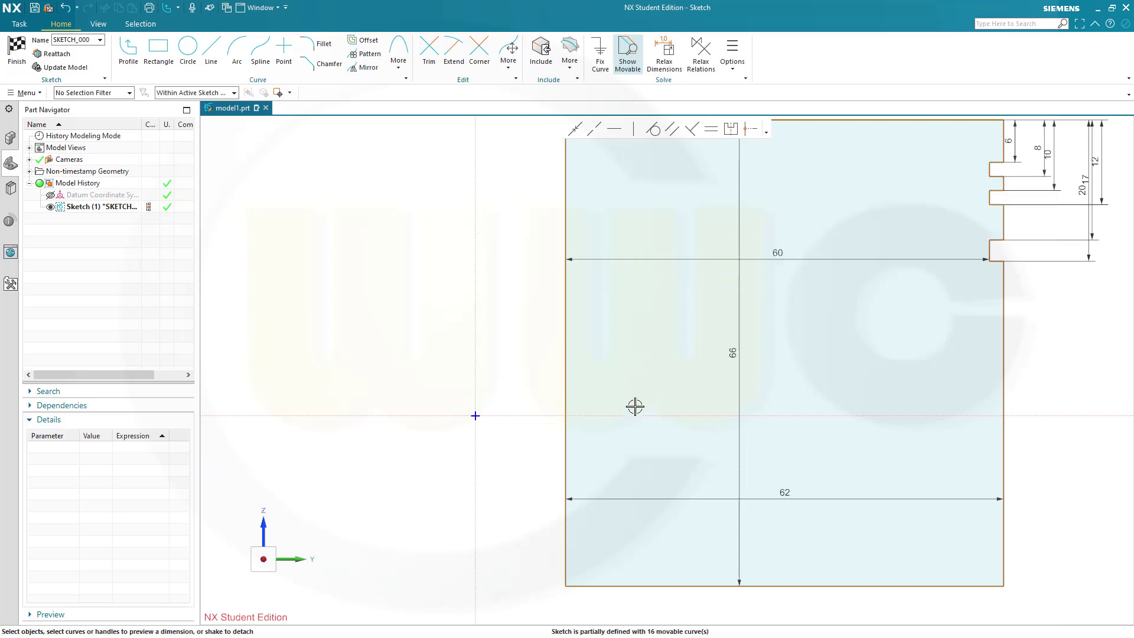
# Snap the profile's bottom-left corner onto the sketch origin to fully define it, then finish the sketch
pyautogui.click(474, 416)
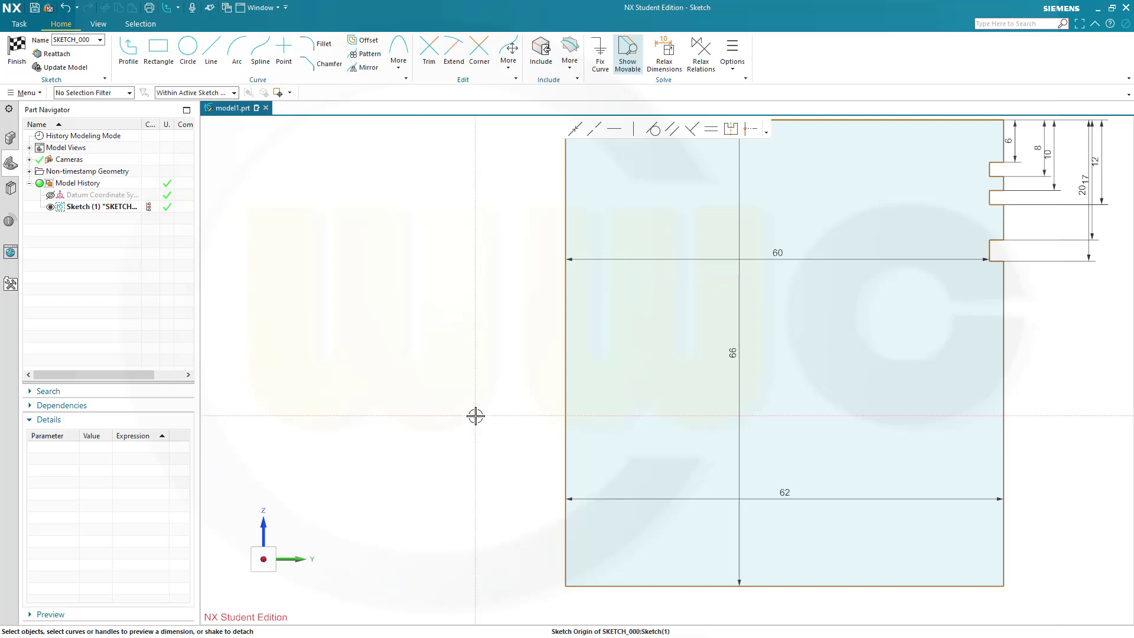
pyautogui.click(564, 586)
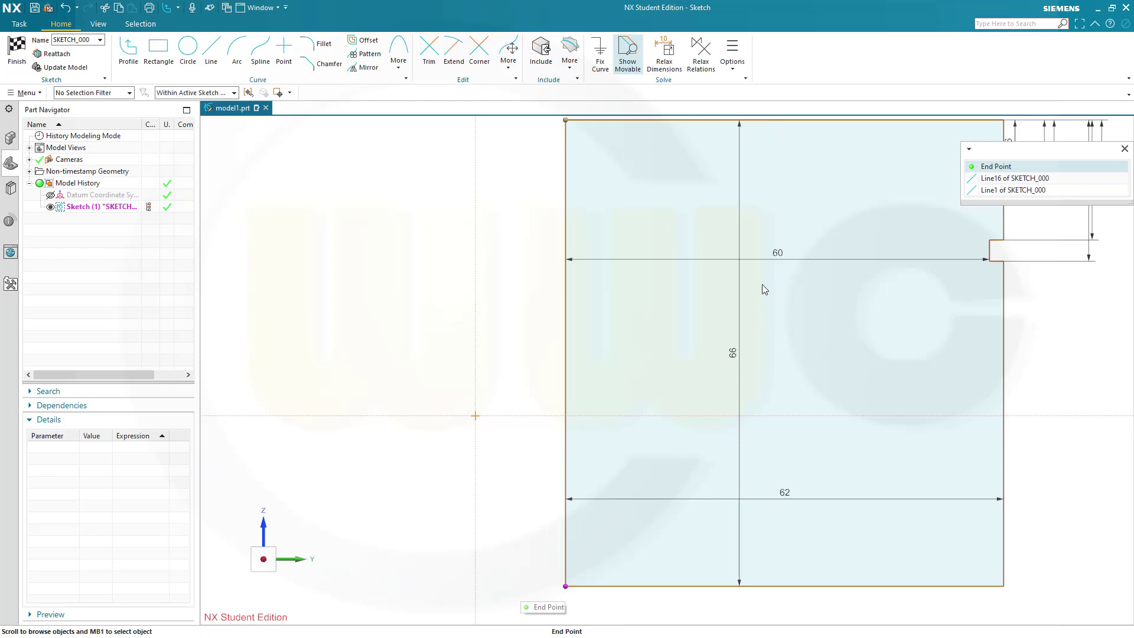
pyautogui.click(996, 167)
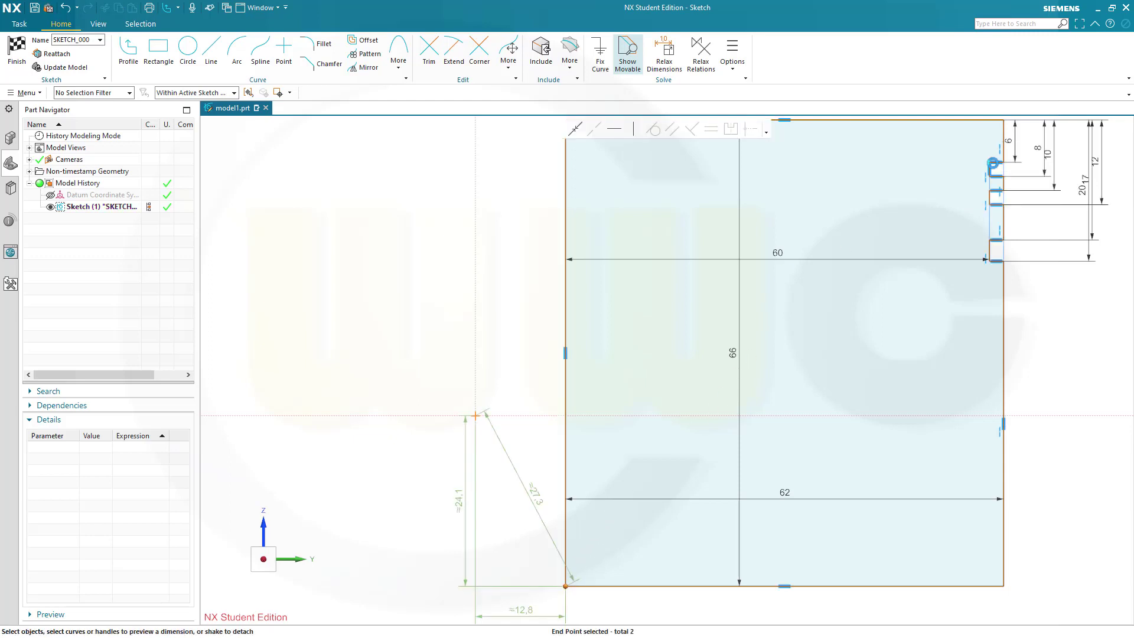
pyautogui.click(581, 130)
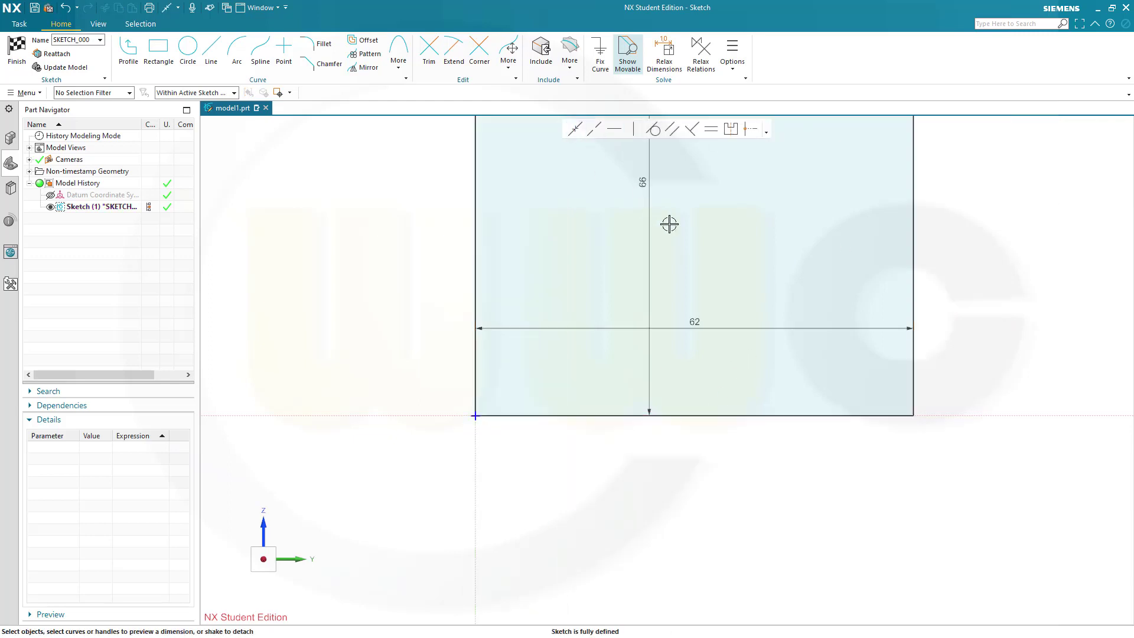
pyautogui.scroll(-2, 709, 232)
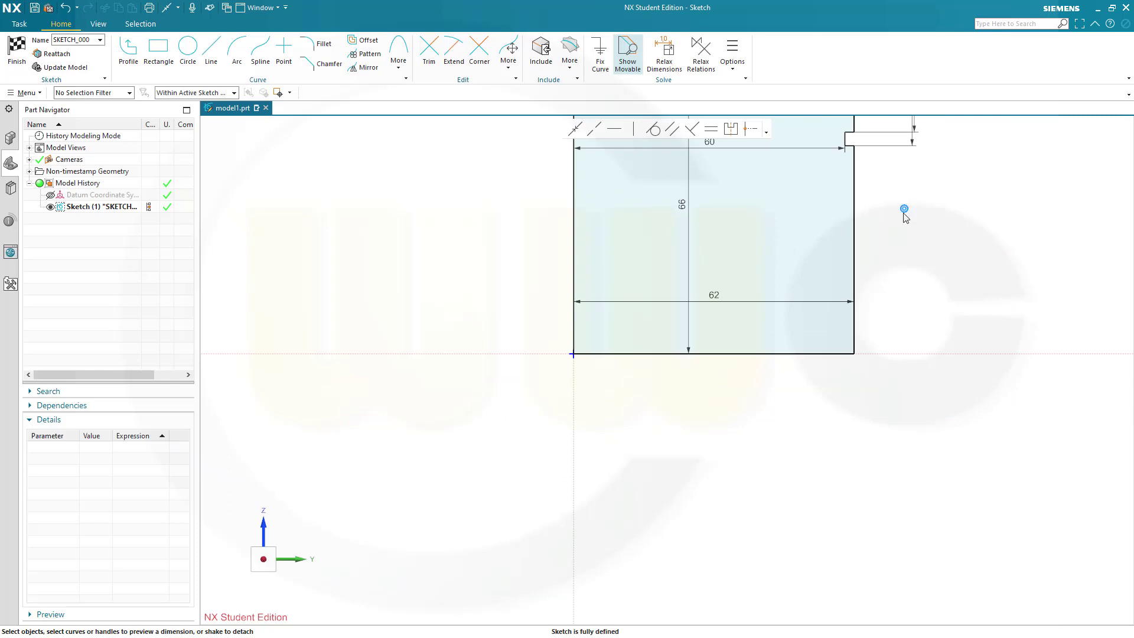
pyautogui.scroll(-2, 904, 217)
pyautogui.keyDown('shift'); pyautogui.moveTo(911, 220); pyautogui.dragTo(819, 329, button='middle'); pyautogui.keyUp('shift')
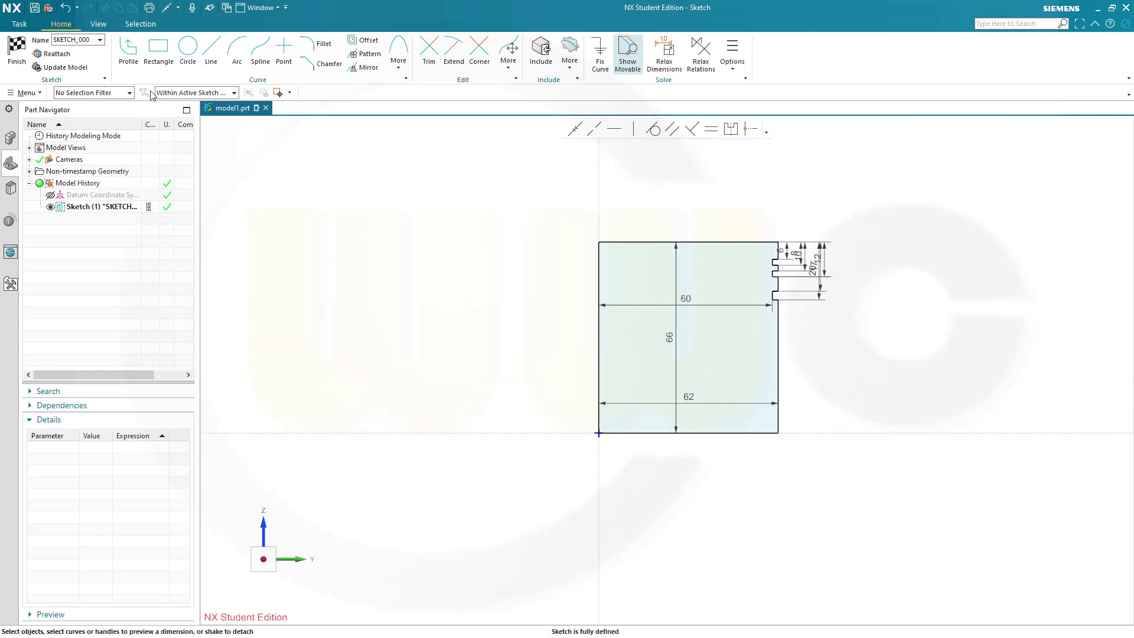
pyautogui.click(17, 52)
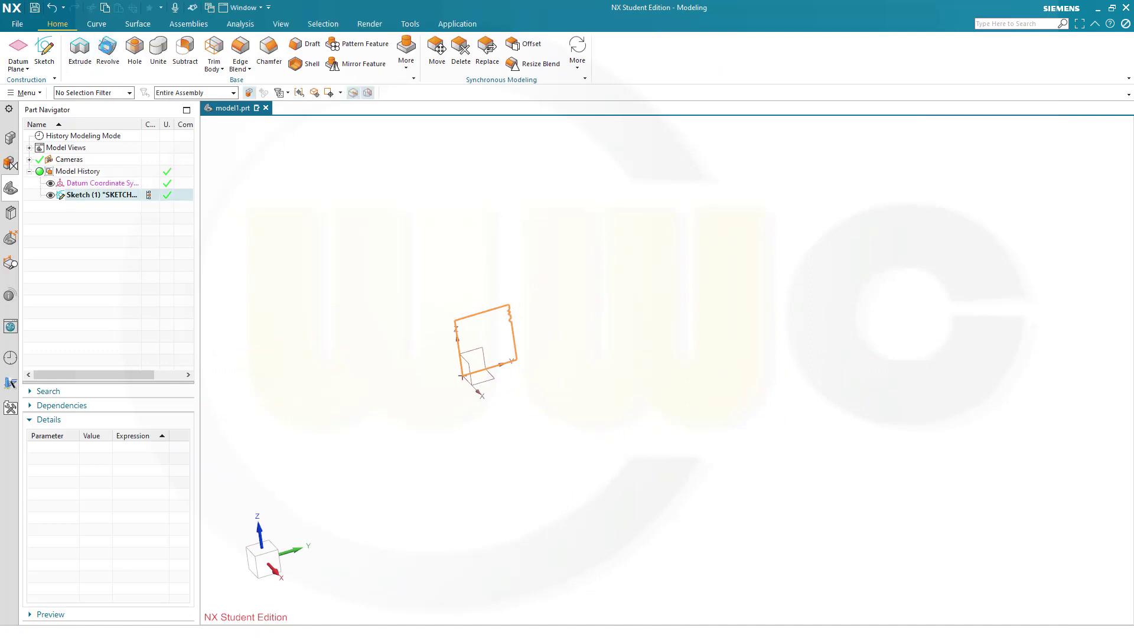
# Revolve the profile about the Z-axis through 0,0,0 into the piston solid
pyautogui.click(107, 52)
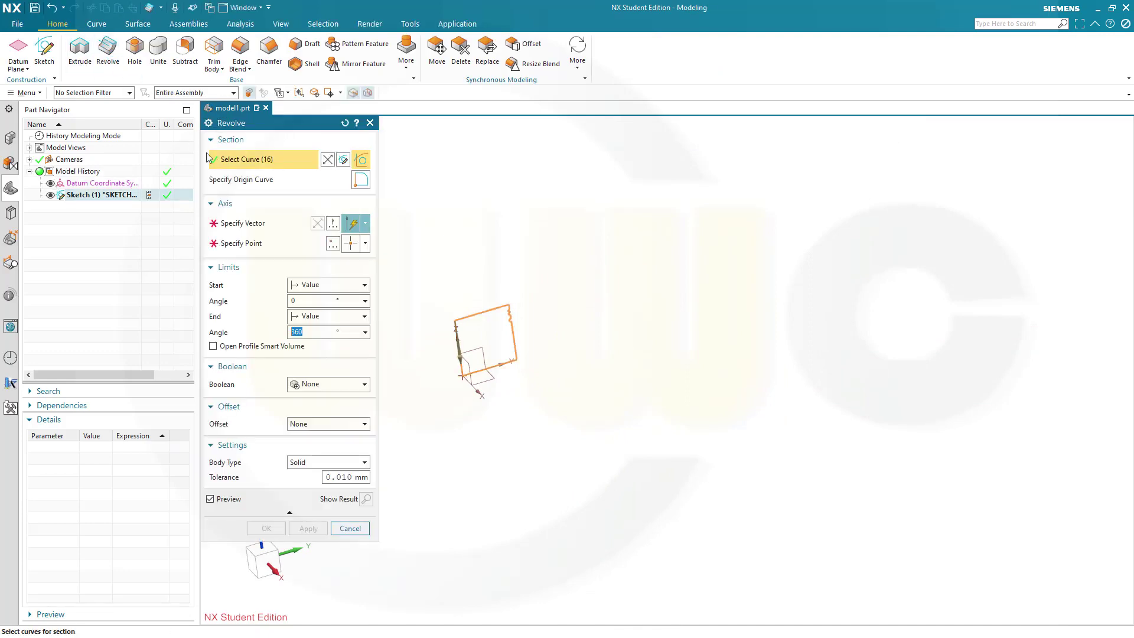
pyautogui.click(248, 223)
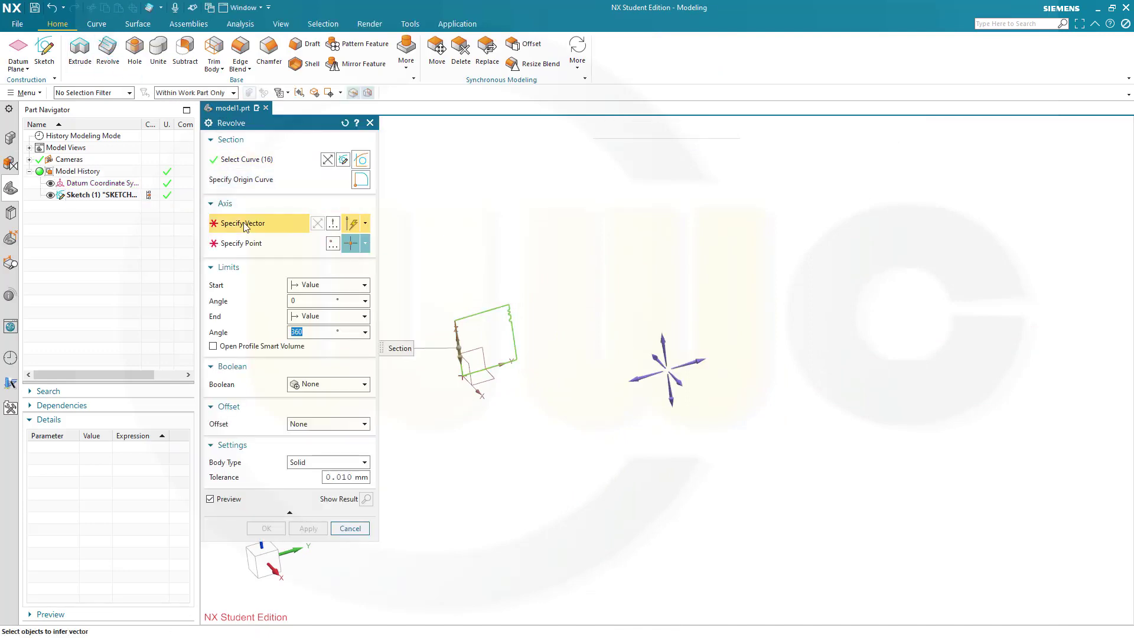
pyautogui.click(667, 335)
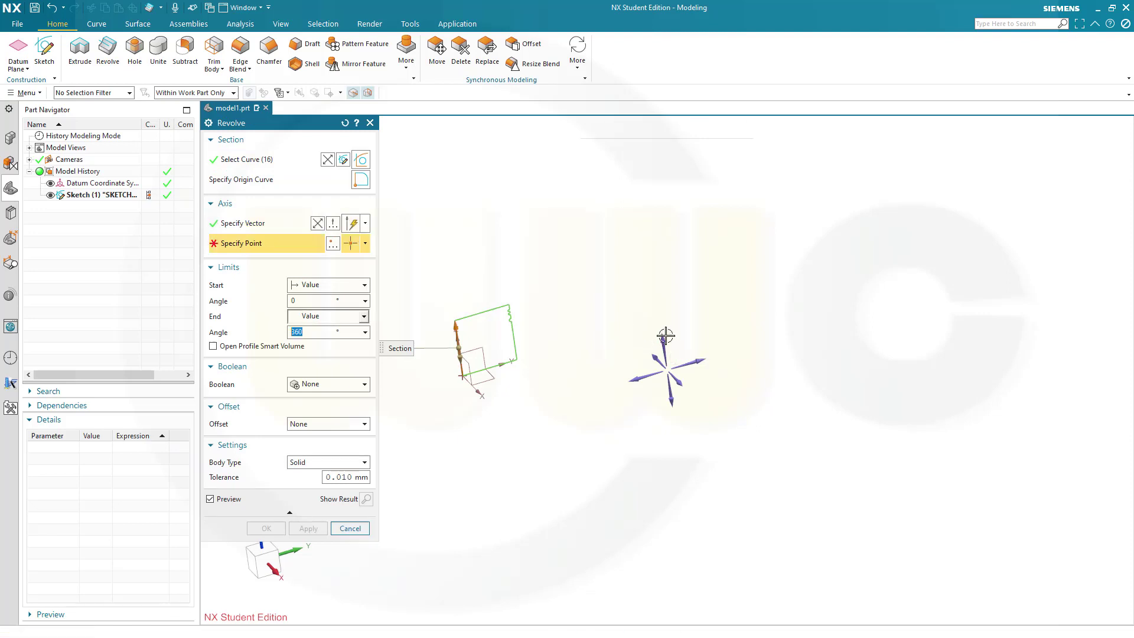
pyautogui.click(334, 244)
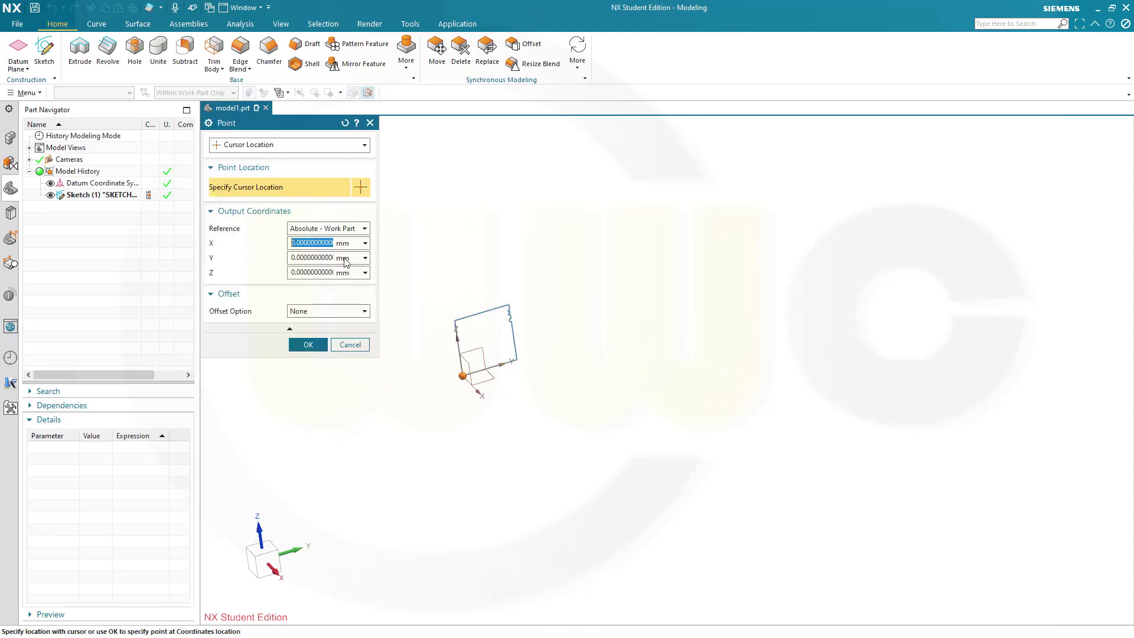
pyautogui.click(308, 344)
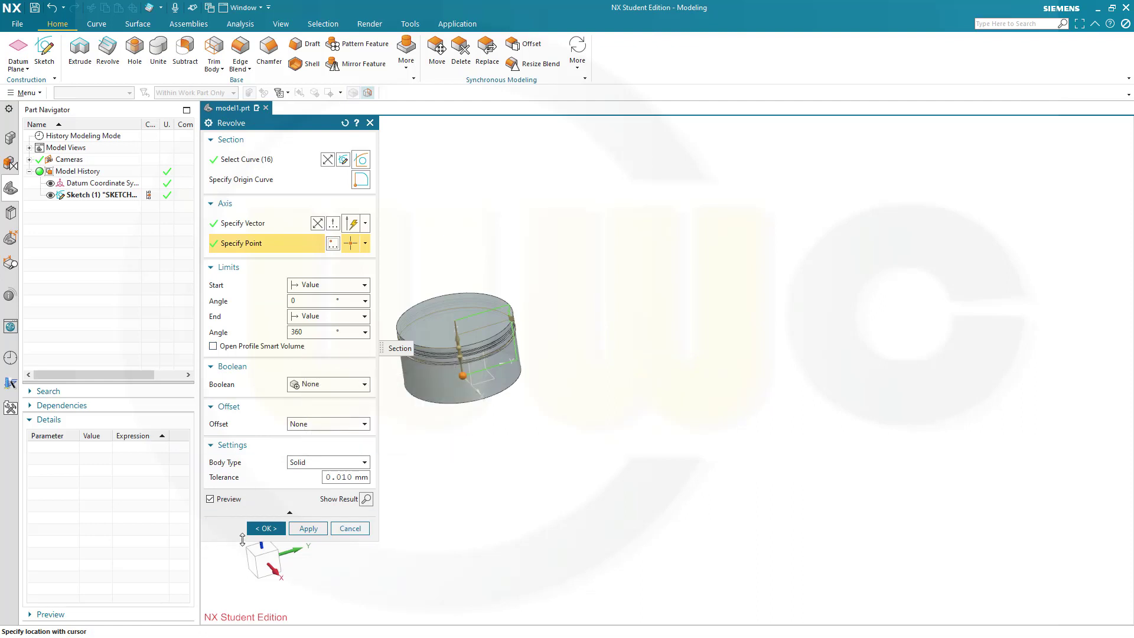
pyautogui.click(266, 528)
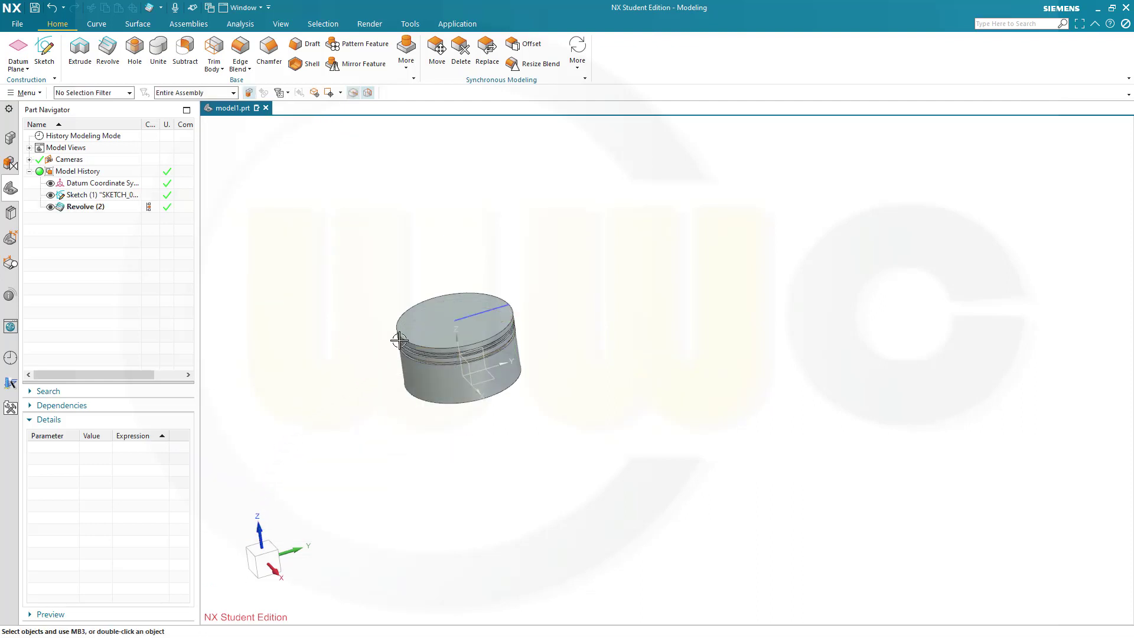
# Hide the revolved piston solid and its sketch curves
pyautogui.rightClick(422, 334)
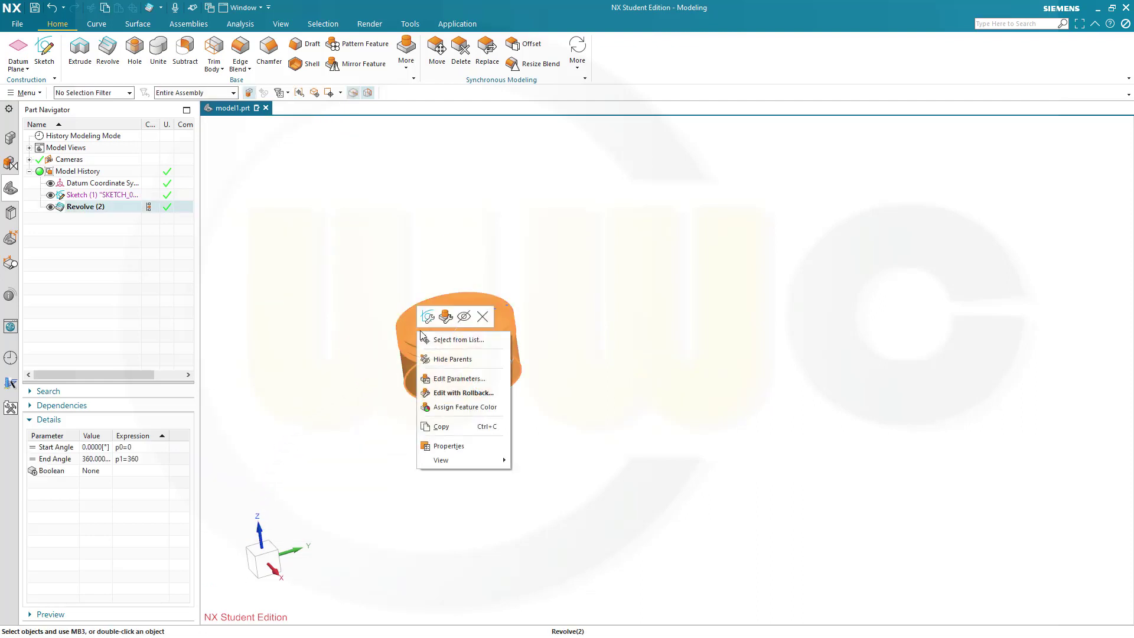
pyautogui.click(463, 317)
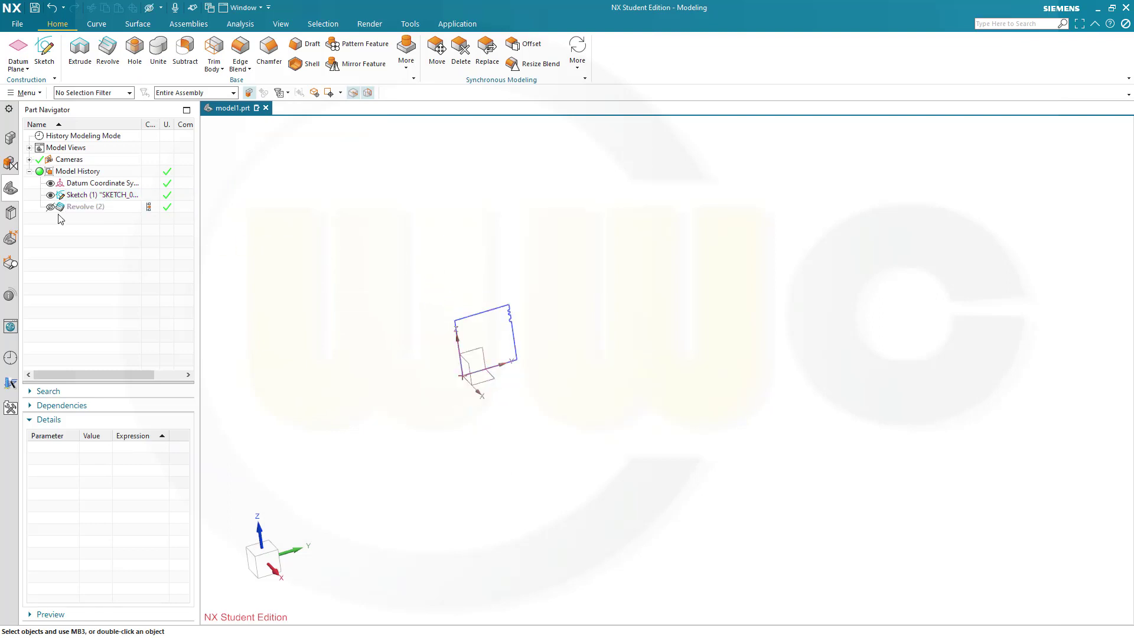
pyautogui.click(51, 195)
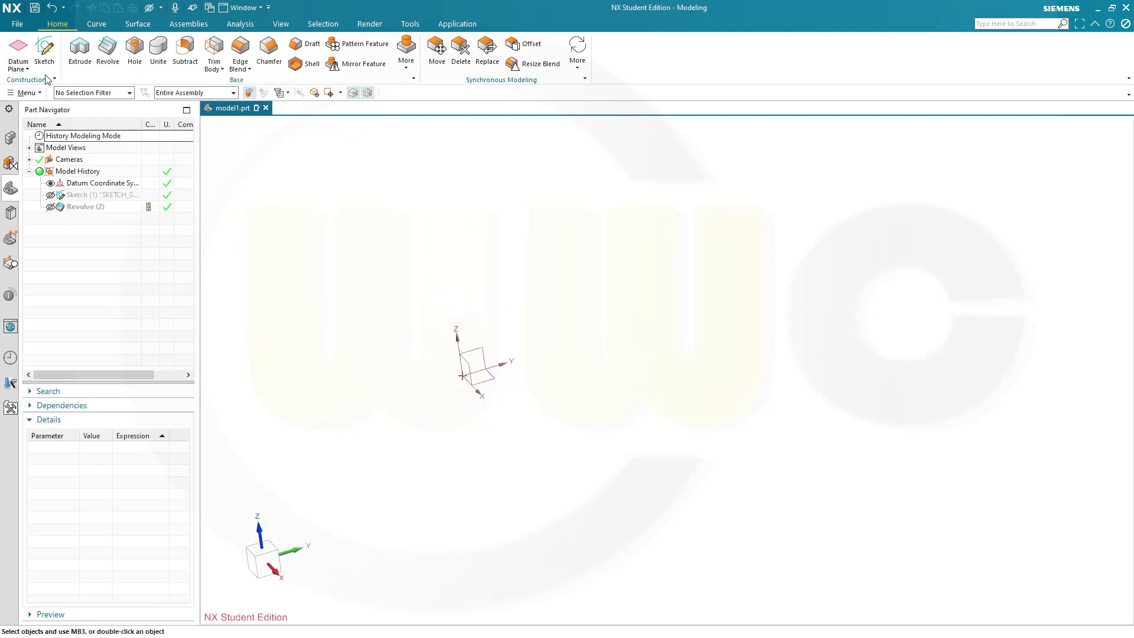
# Sketch a circle centred on the origin on the Top datum plane
pyautogui.click(46, 52)
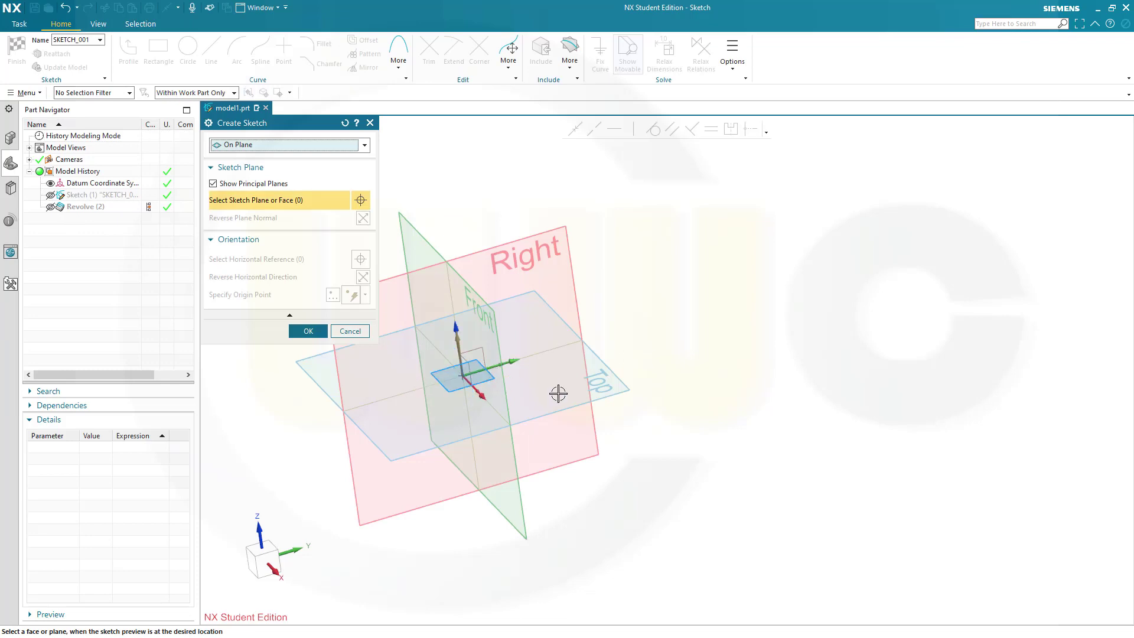
pyautogui.click(600, 394)
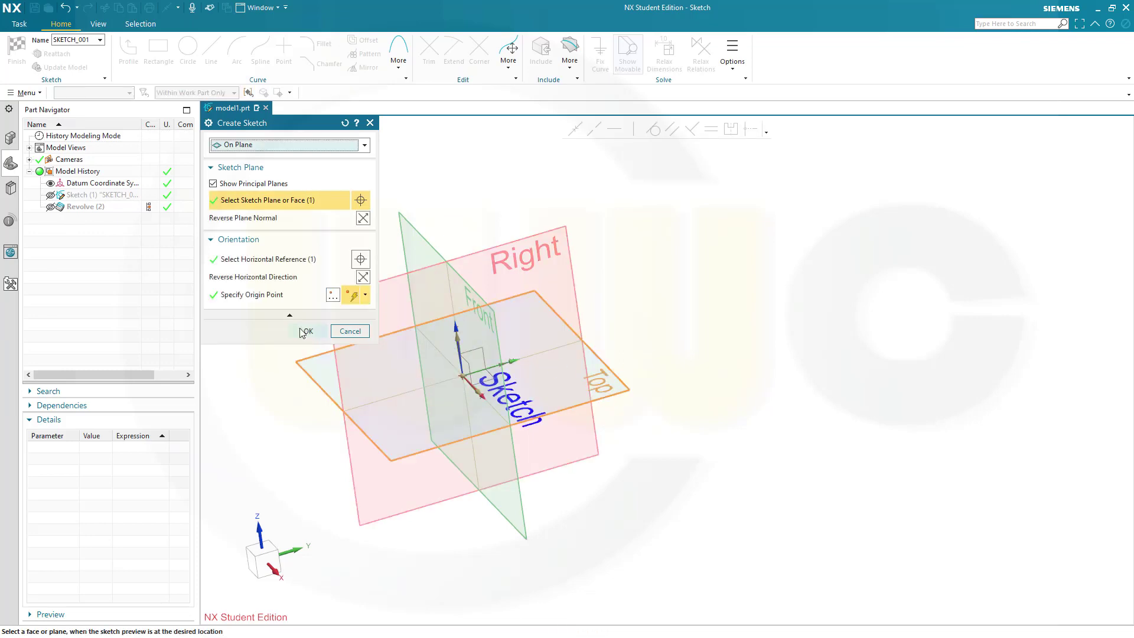
pyautogui.click(306, 330)
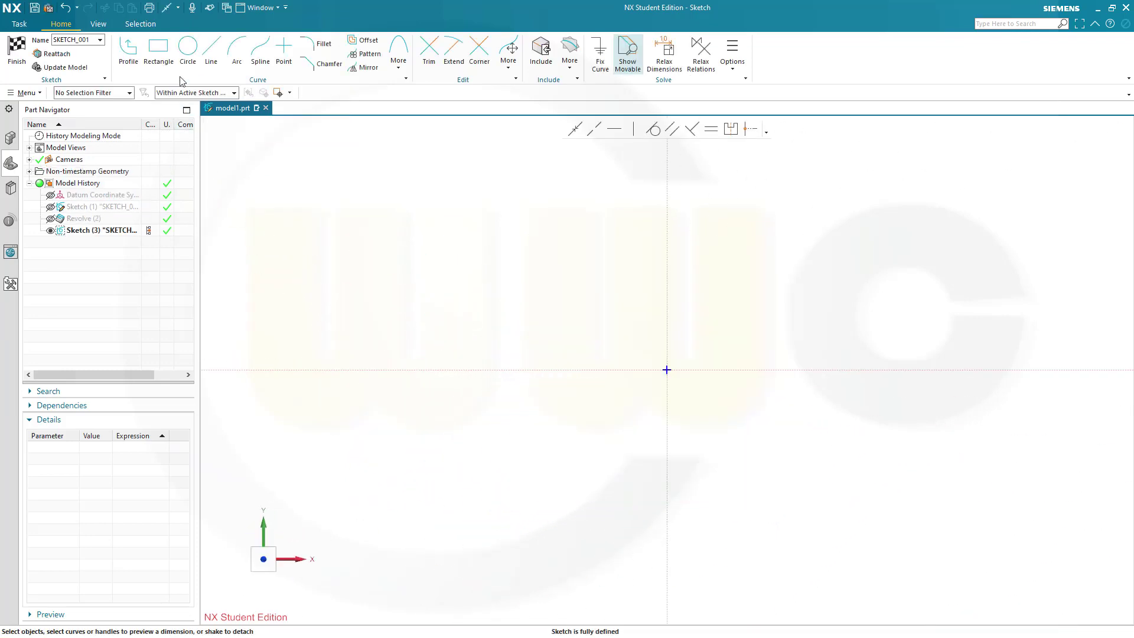
pyautogui.click(188, 50)
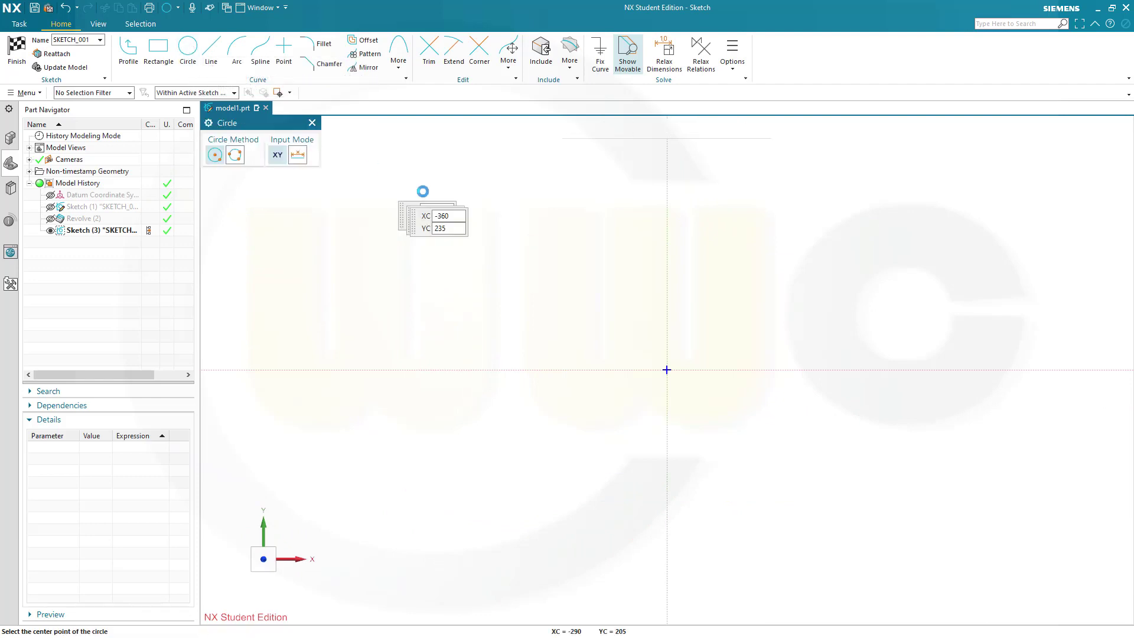
pyautogui.click(666, 370)
pyautogui.write('12')
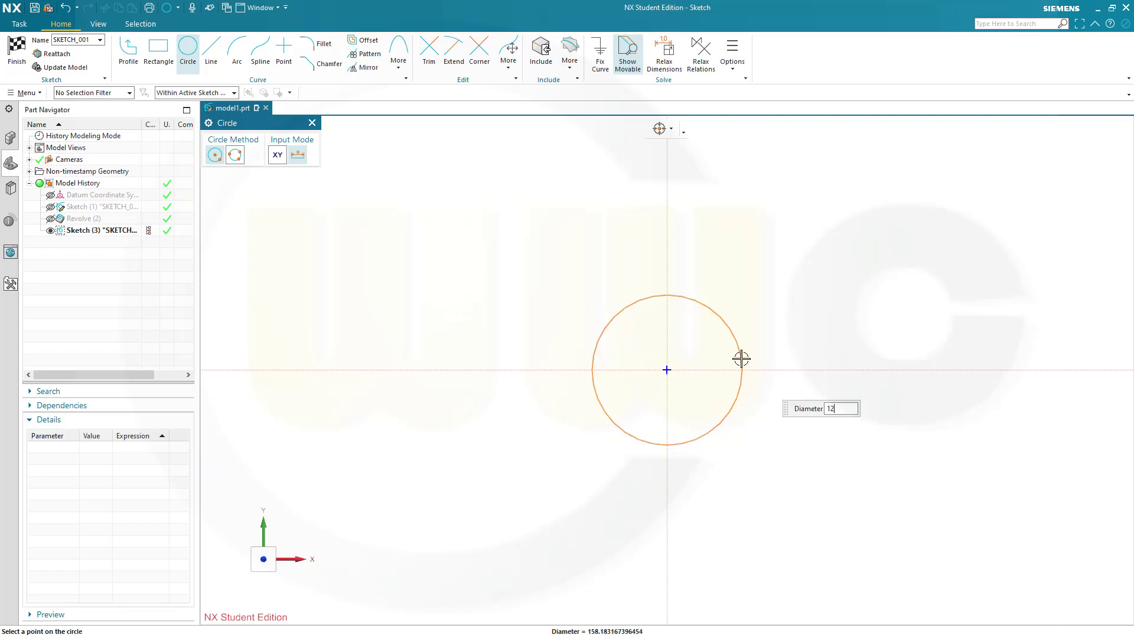
pyautogui.press('Return')
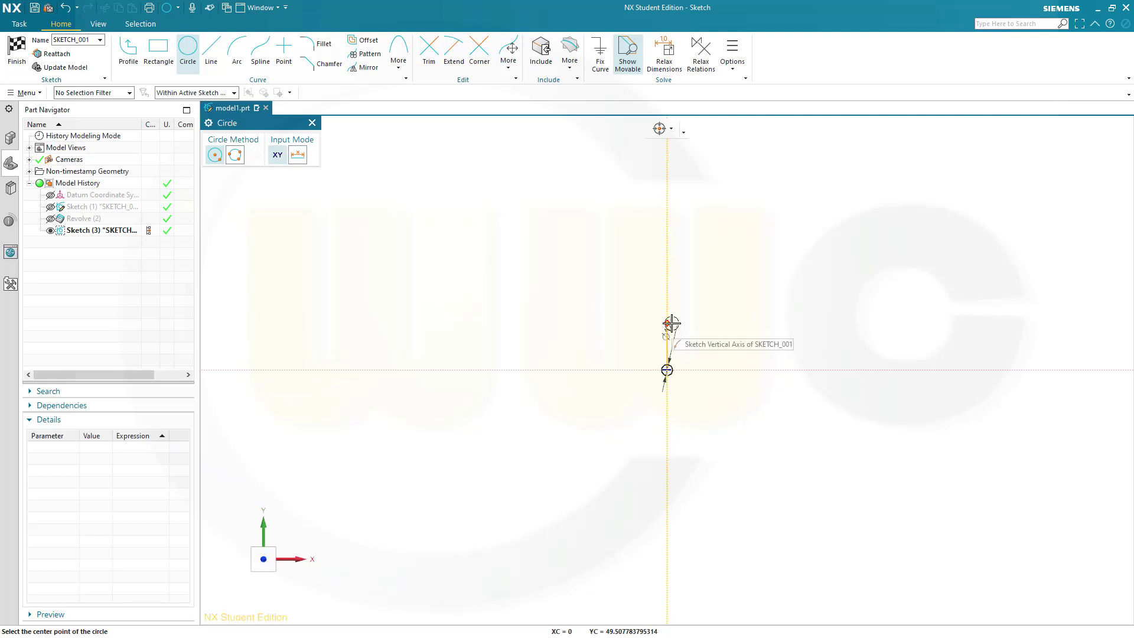
pyautogui.press('Escape')
# Change the circle's diameter to 112, scaling the sketch, and finish the sketch
pyautogui.doubleClick(668, 329)
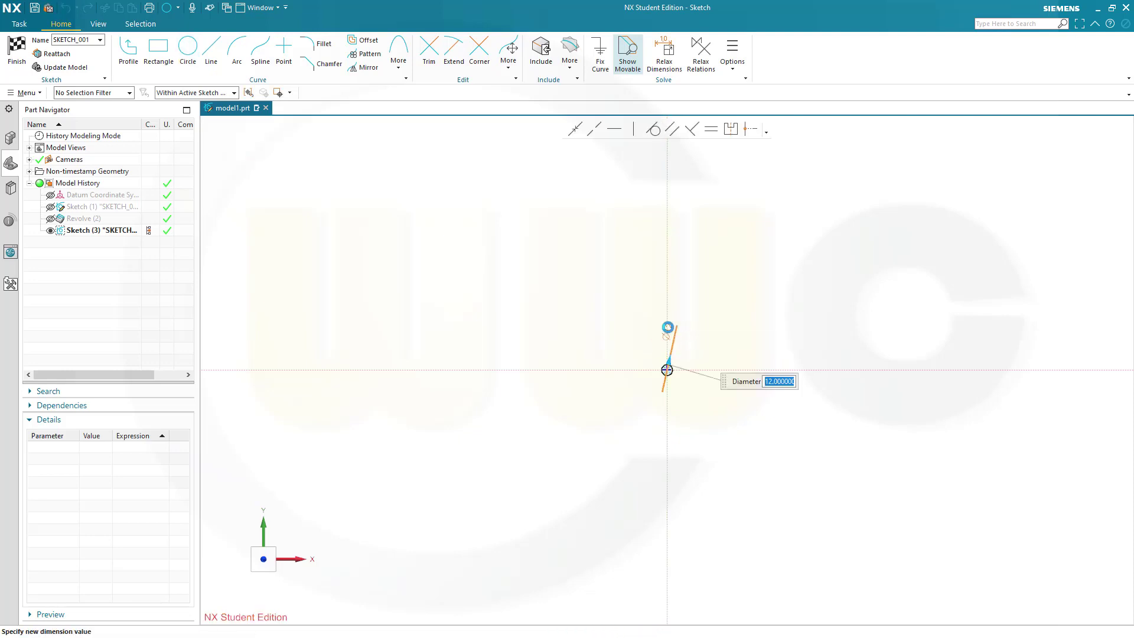
pyautogui.press('Return')
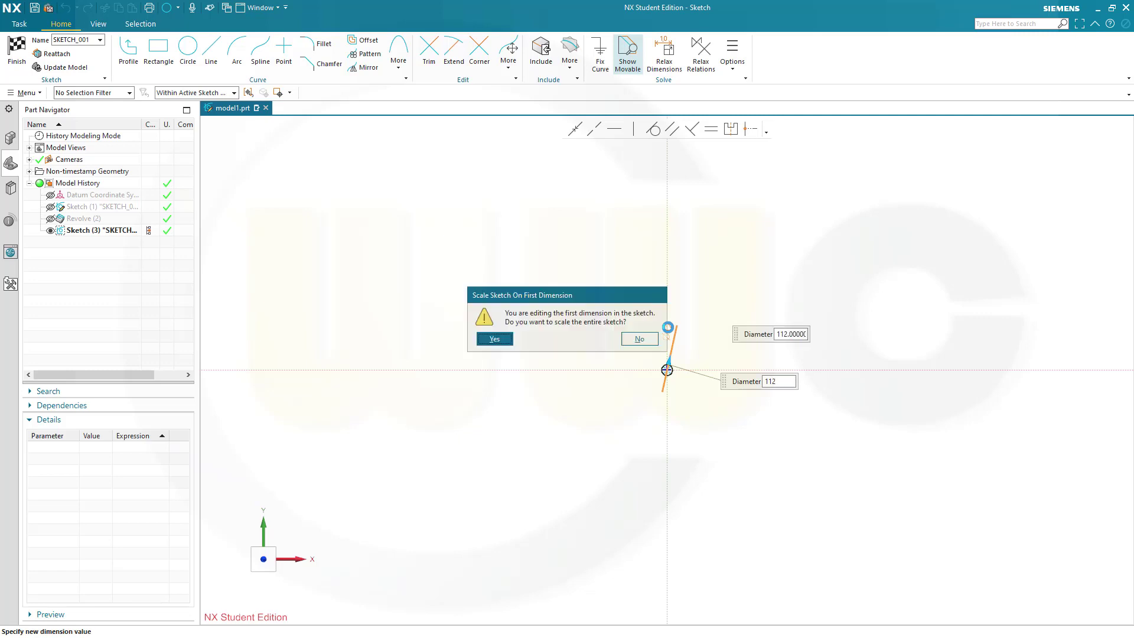
pyautogui.click(497, 340)
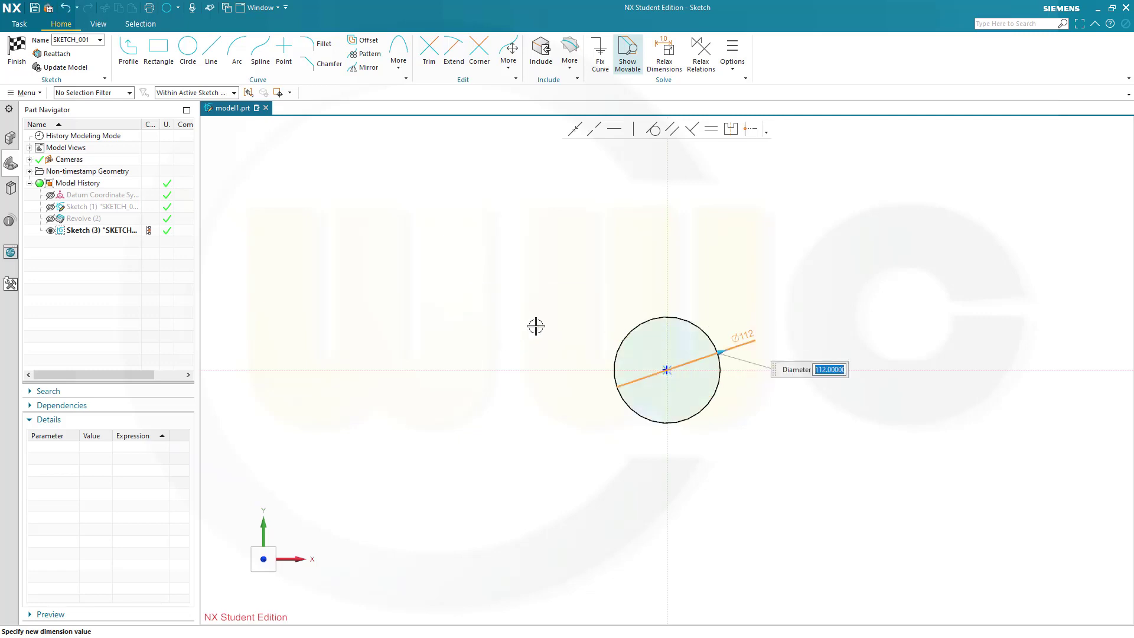
pyautogui.click(18, 51)
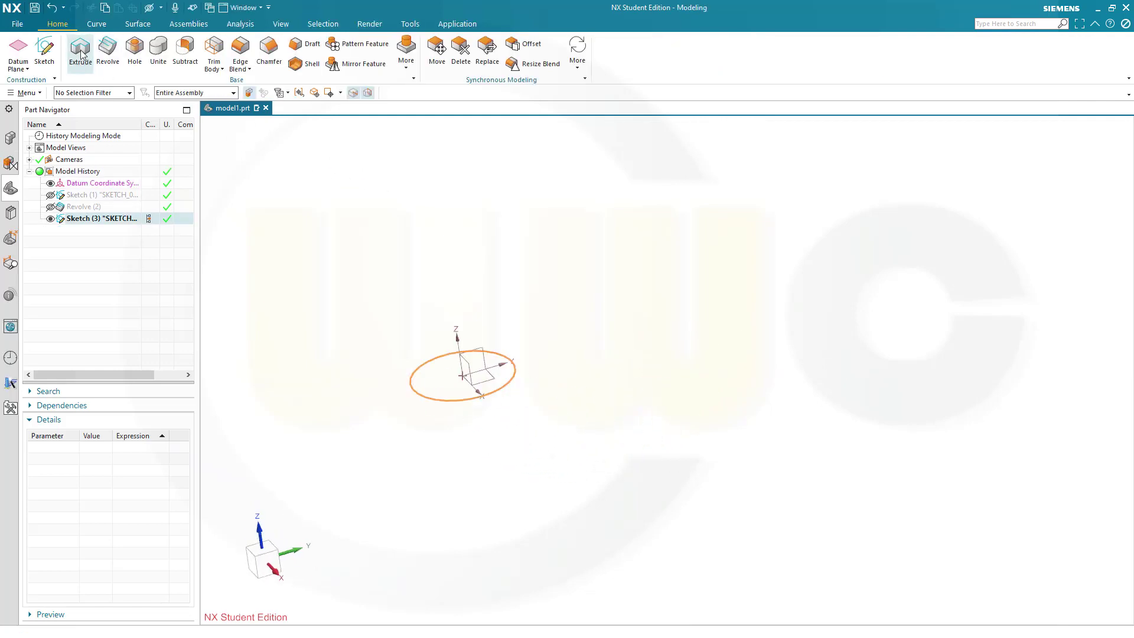
# Extrude the circle 60 mm with Boolean None into a separate cylinder
pyautogui.click(80, 52)
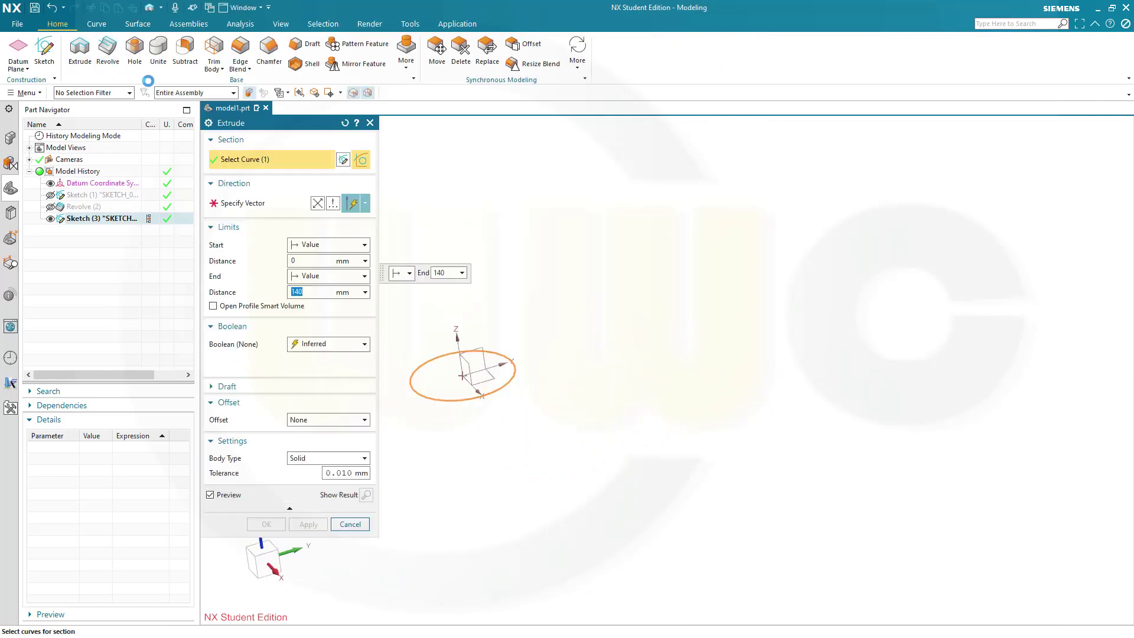
pyautogui.click(363, 345)
pyautogui.click(317, 357)
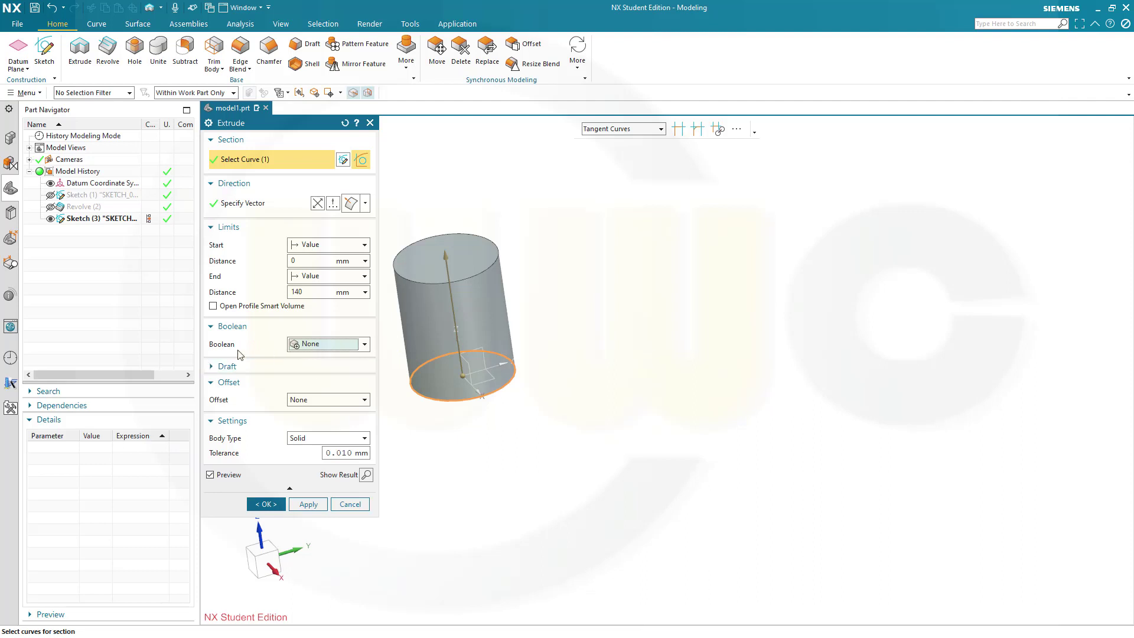
pyautogui.click(298, 292)
pyautogui.write('0')
pyautogui.press('Return')
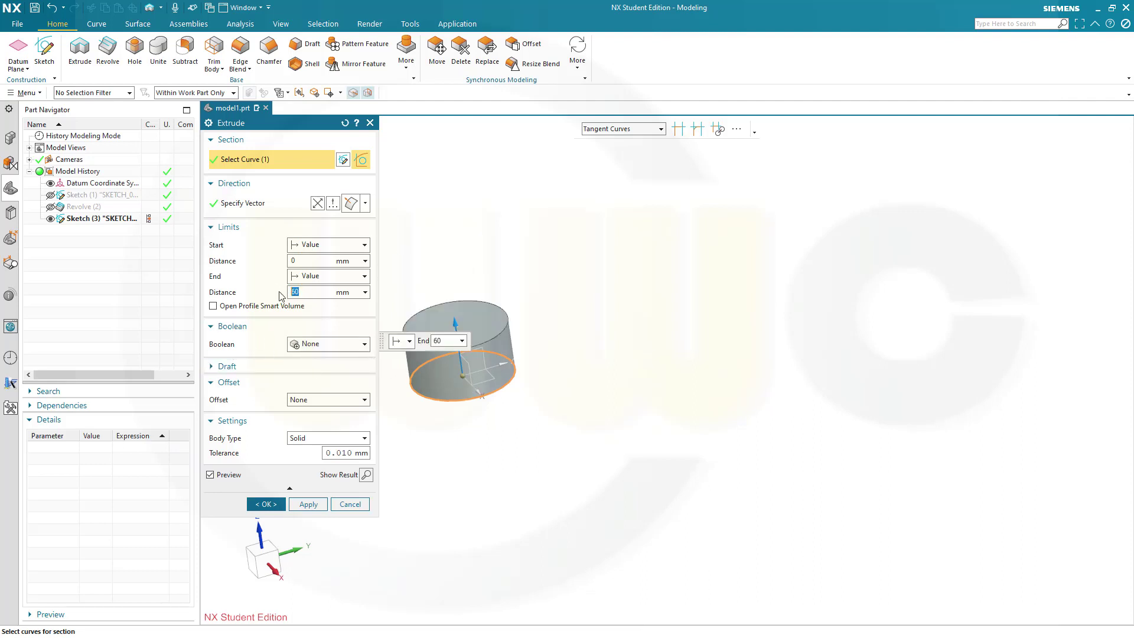
pyautogui.click(266, 503)
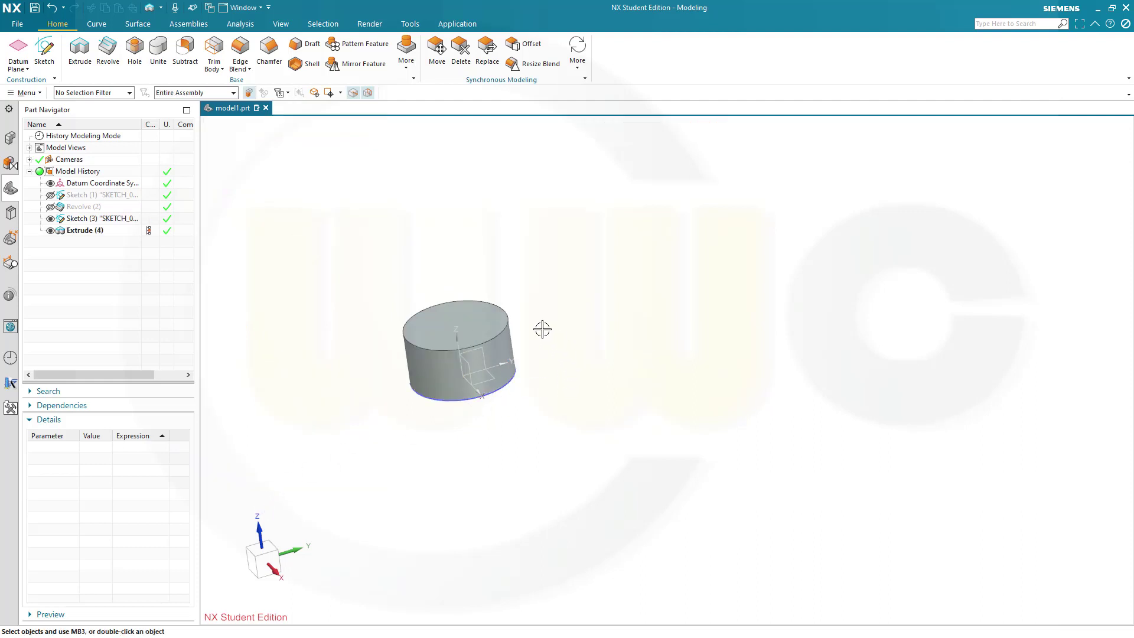
# Hide the circle sketch and open a new sketch on the Top datum plane
pyautogui.click(49, 218)
pyautogui.click(41, 48)
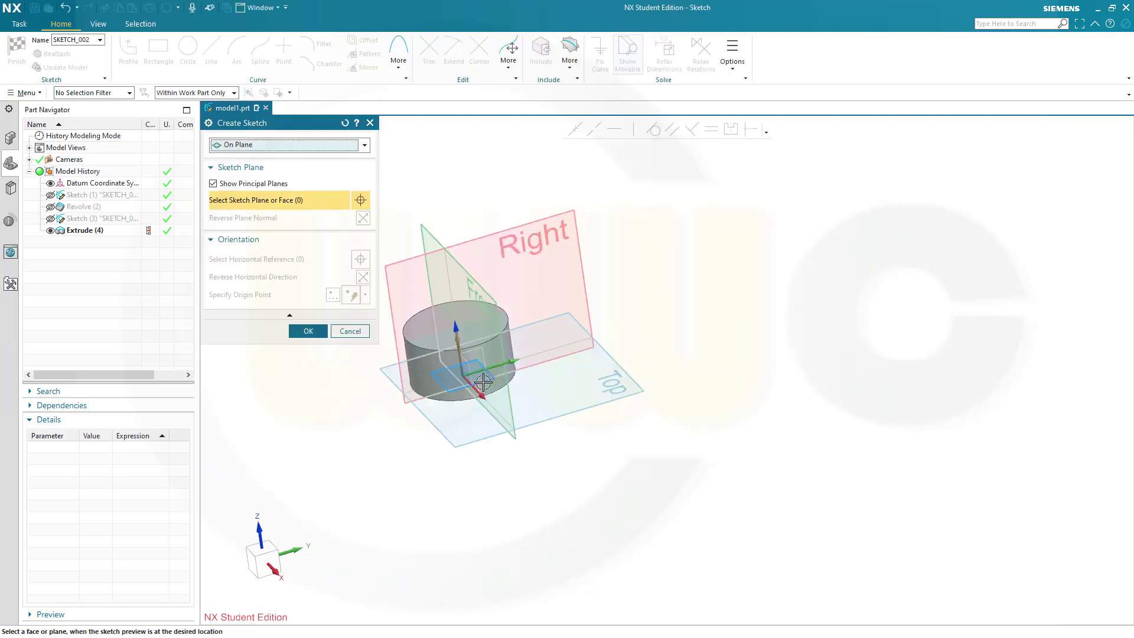
pyautogui.click(594, 409)
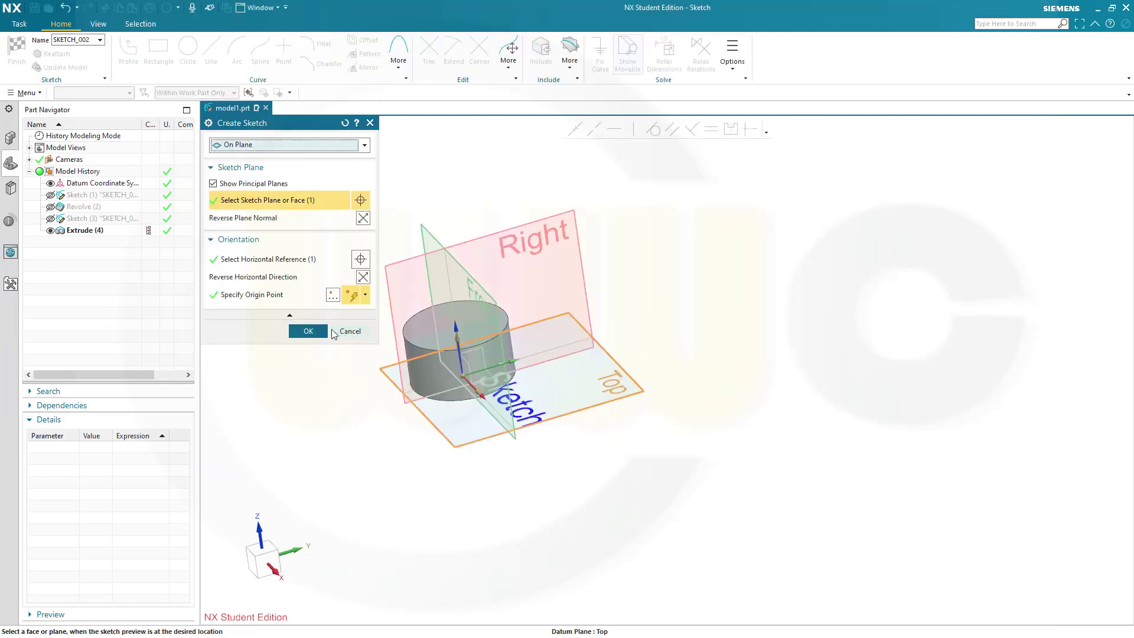
pyautogui.click(327, 331)
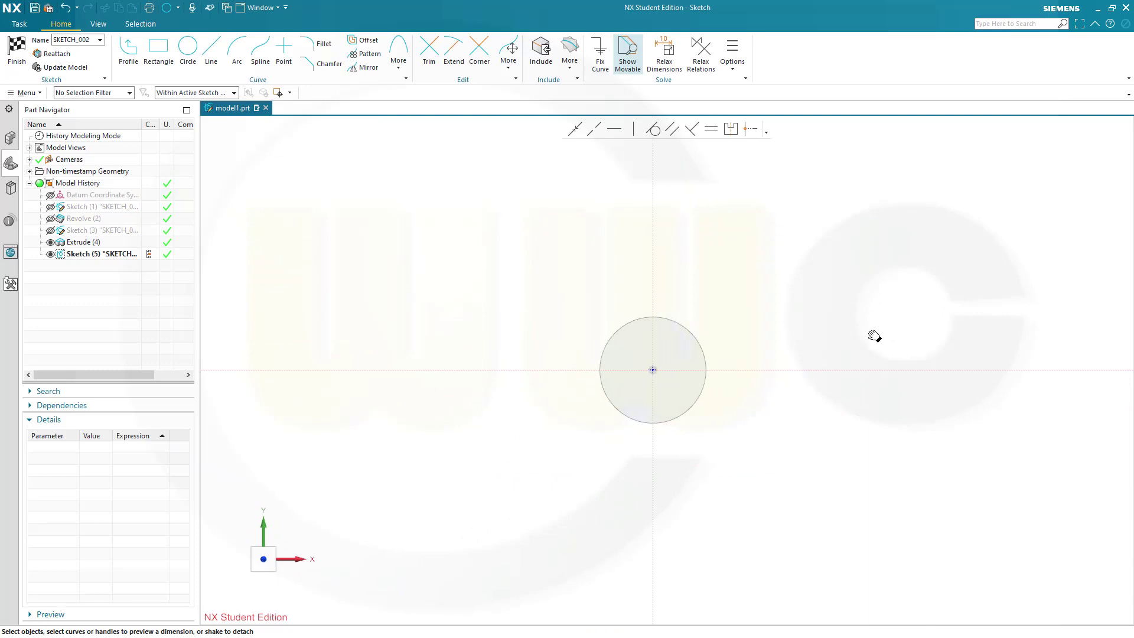
pyautogui.keyDown('shift'); pyautogui.moveTo(868, 338); pyautogui.dragTo(747, 316, button='middle'); pyautogui.keyUp('shift')
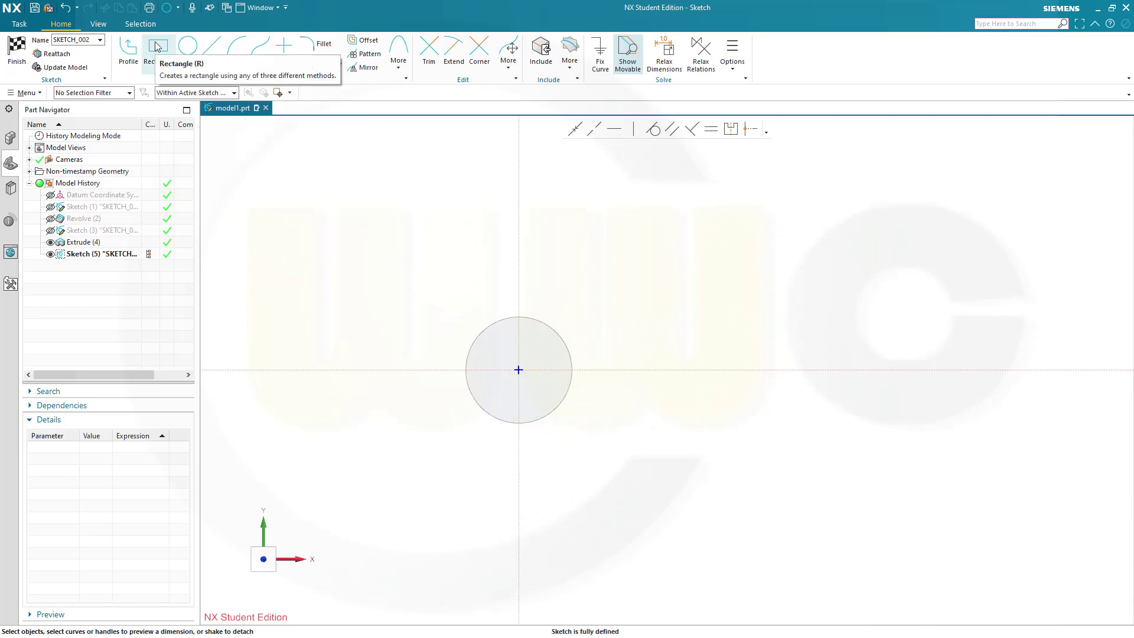
# Draw a tall rectangle to the right of the circle
pyautogui.click(158, 49)
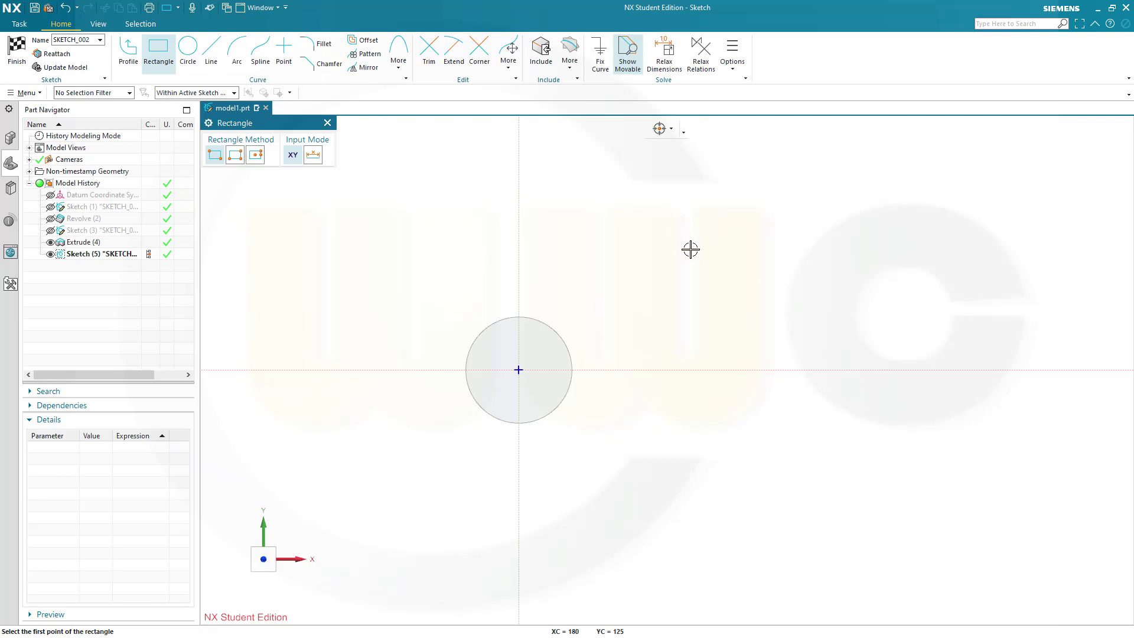
pyautogui.click(638, 270)
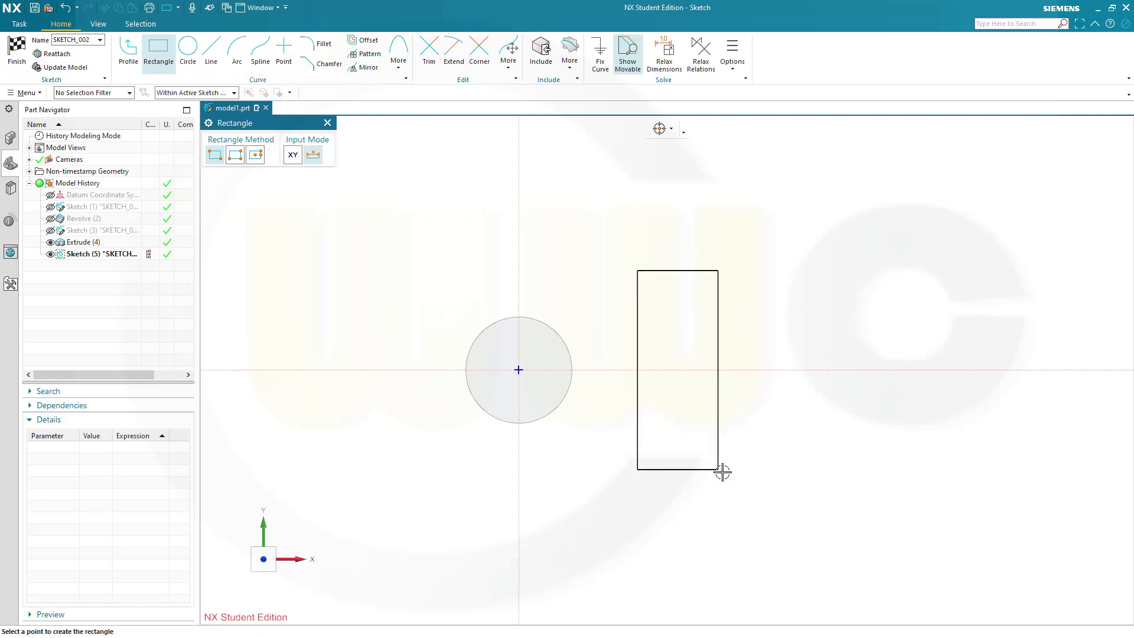
pyautogui.click(717, 469)
pyautogui.press('Escape')
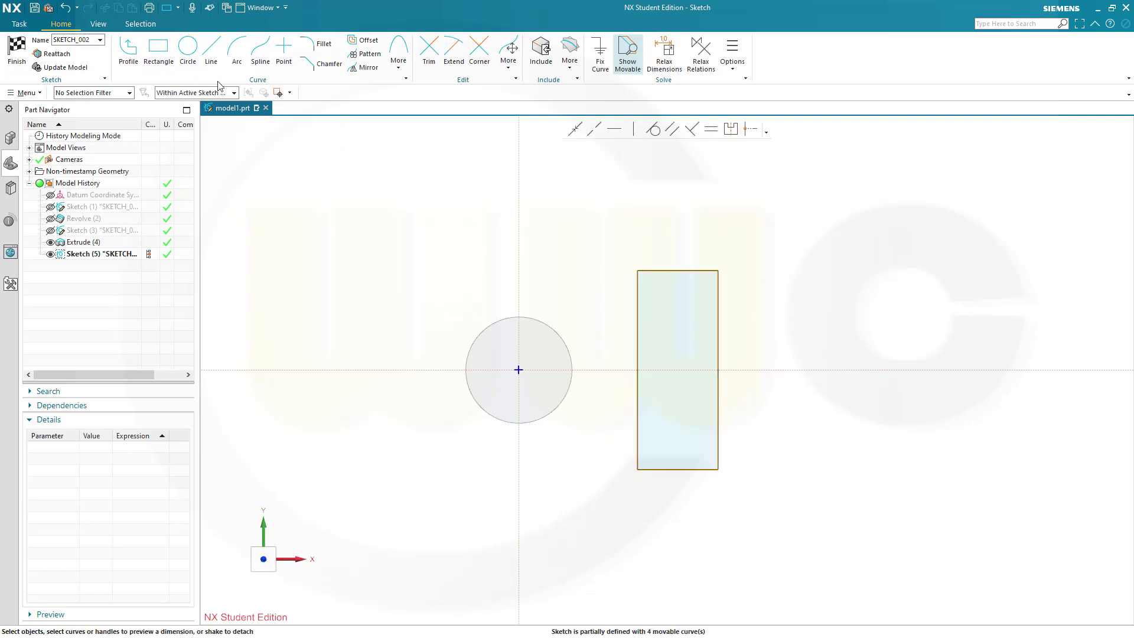
# Fillet the rectangle's top and bottom into semicircular ends using Delete Third Curve
pyautogui.click(317, 46)
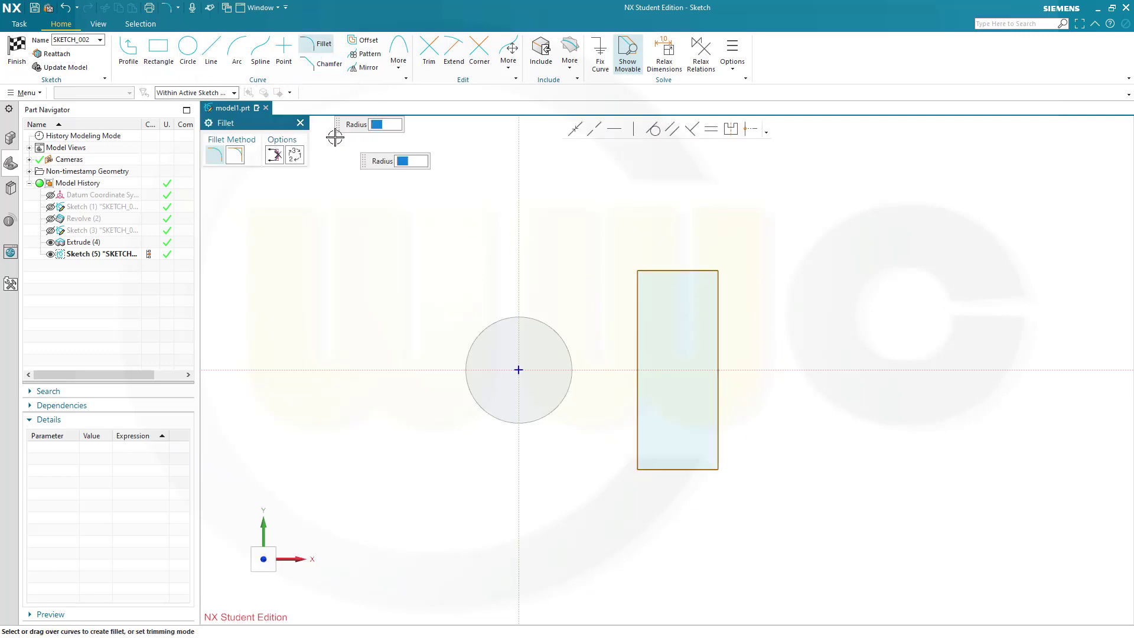
pyautogui.click(276, 157)
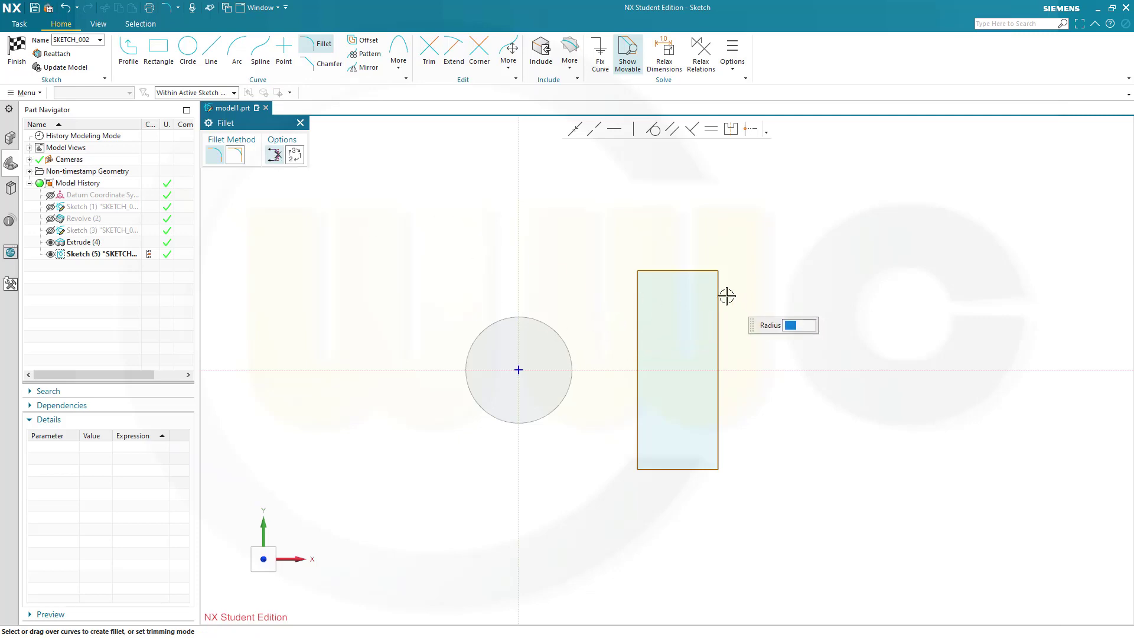
pyautogui.click(723, 294)
pyautogui.click(638, 299)
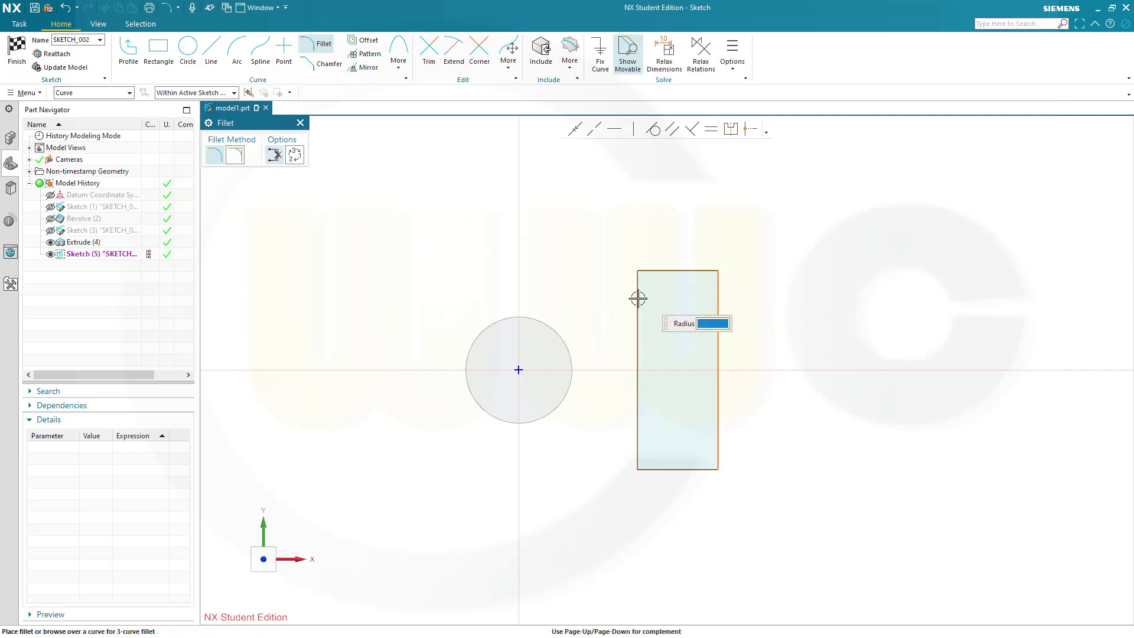
pyautogui.click(673, 251)
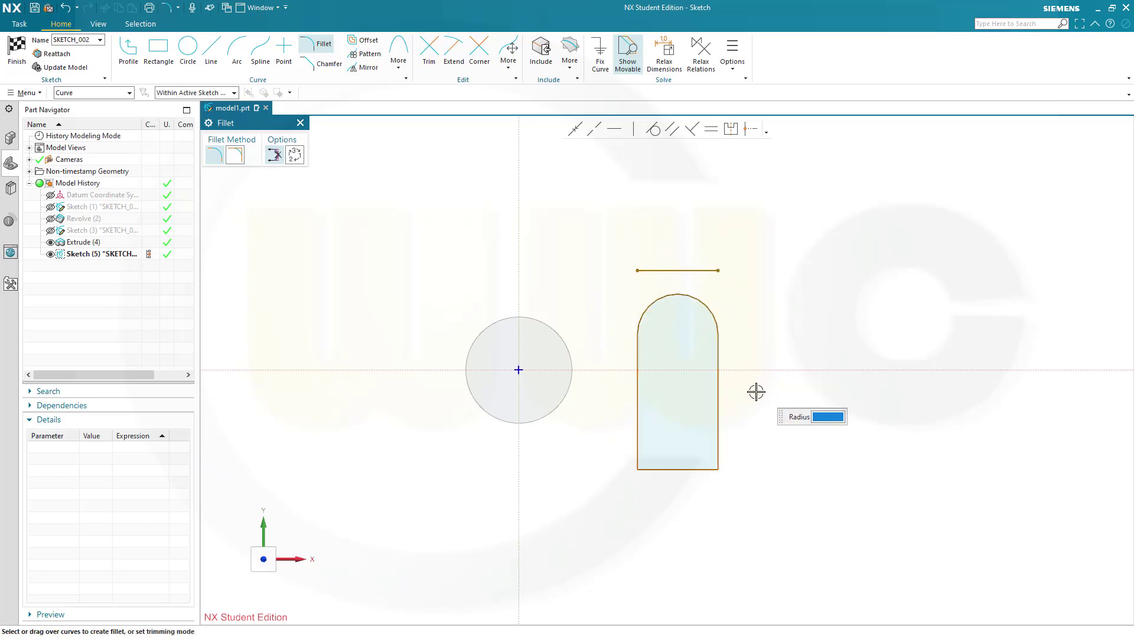
pyautogui.click(641, 443)
pyautogui.click(716, 445)
pyautogui.click(694, 480)
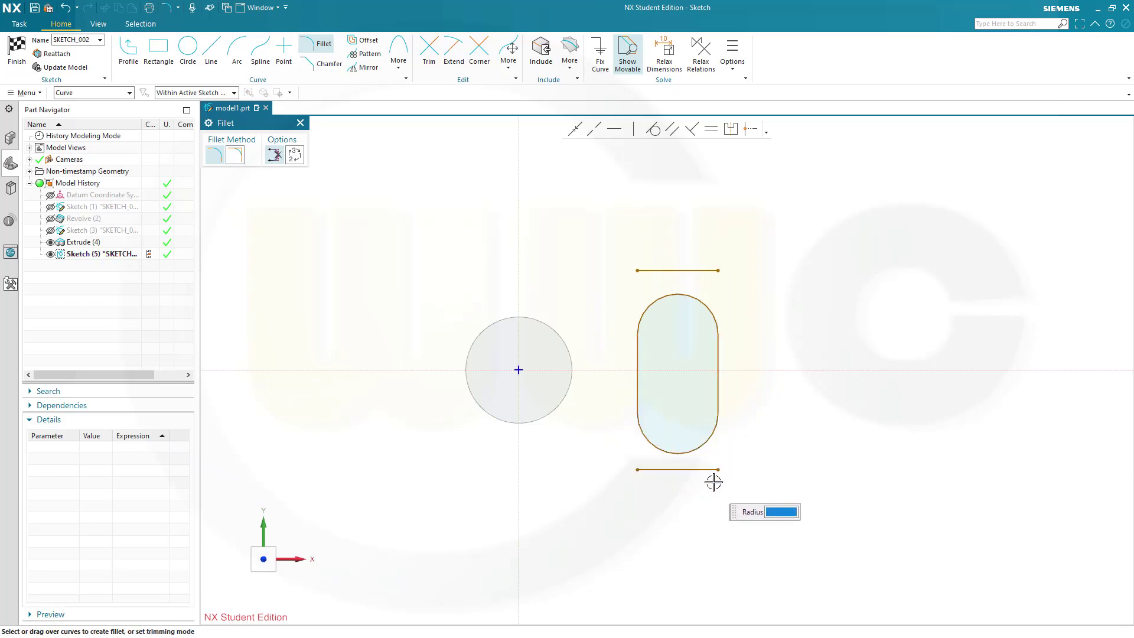
pyautogui.press('Escape')
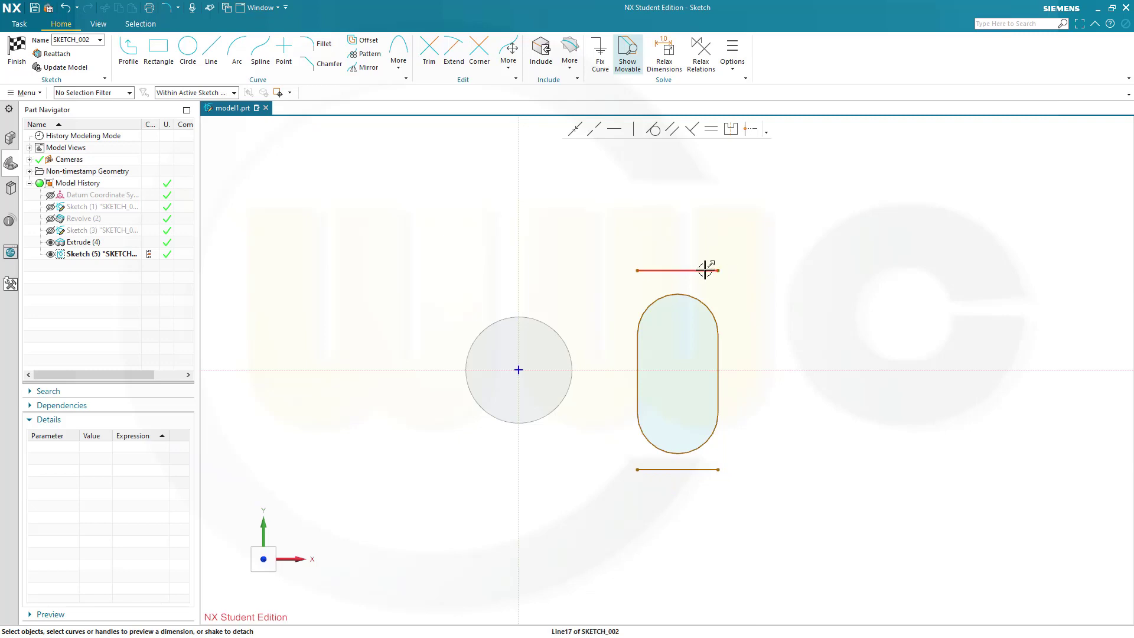
# Delete the leftover top and bottom horizontal lines of the slot
pyautogui.click(705, 270)
pyautogui.press('Delete')
pyautogui.click(706, 468)
pyautogui.press('Delete')
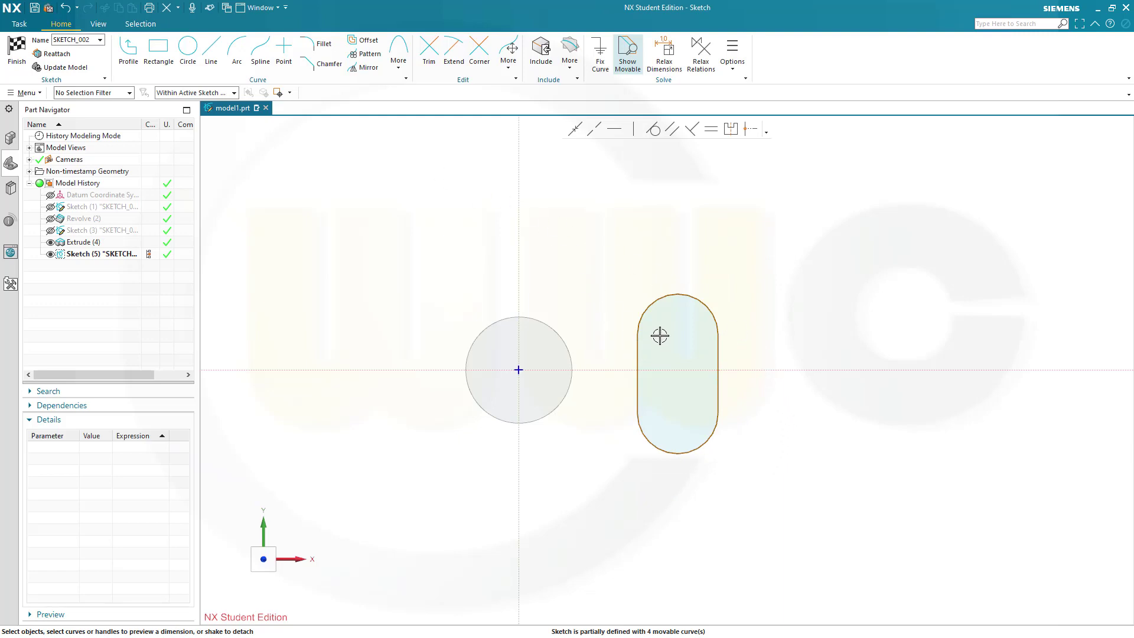
# Draw a vertical line between the slot's arc centres and convert it to a reference centreline
pyautogui.click(213, 51)
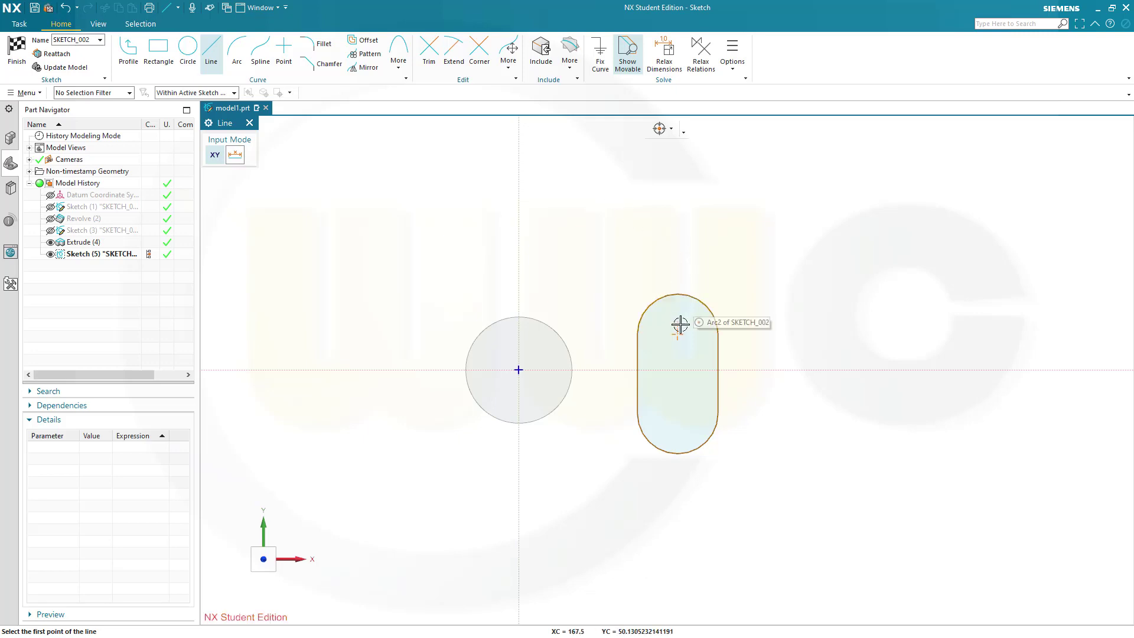
pyautogui.click(676, 337)
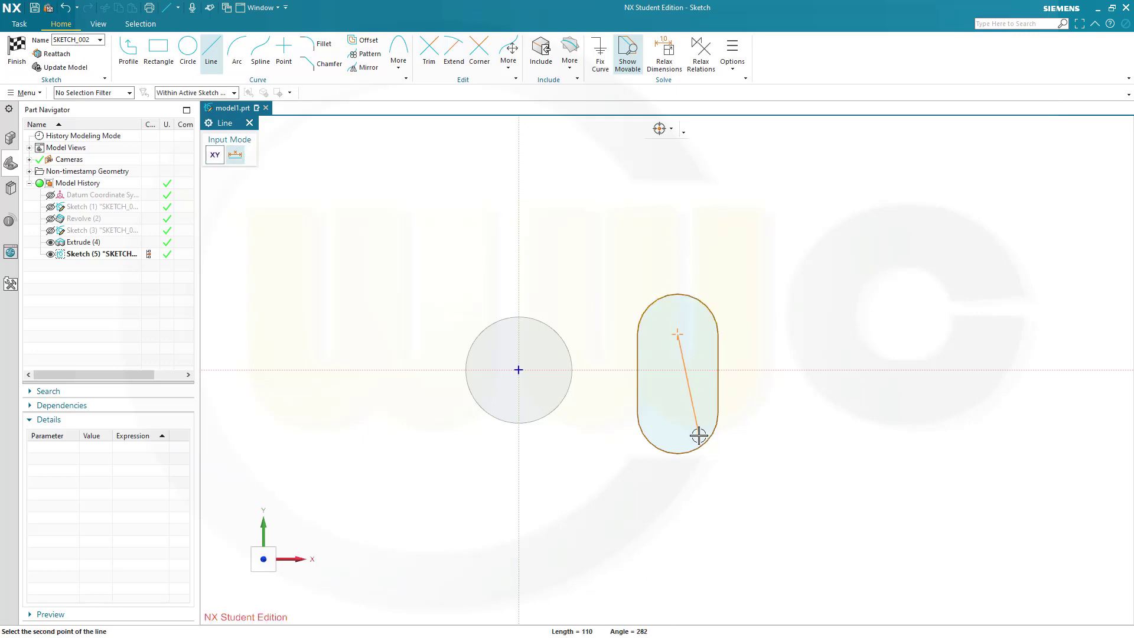
pyautogui.click(677, 412)
pyautogui.press('Escape')
pyautogui.click(679, 355)
pyautogui.click(701, 338)
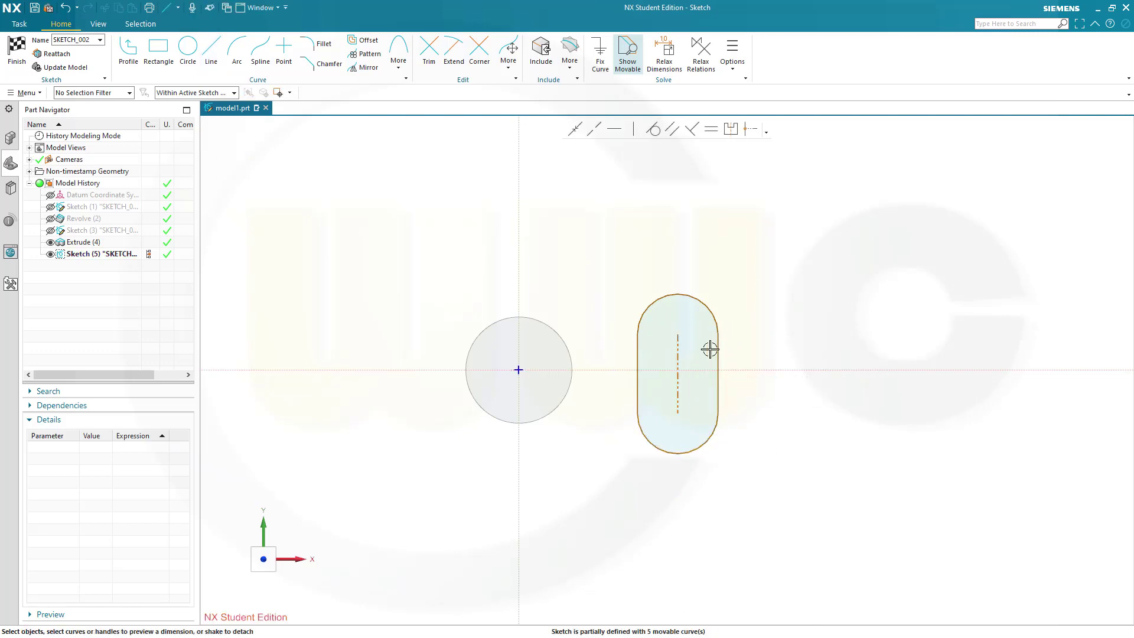
# Dimension the centreline length to 55, accepting scaling of the whole sketch
pyautogui.click(677, 359)
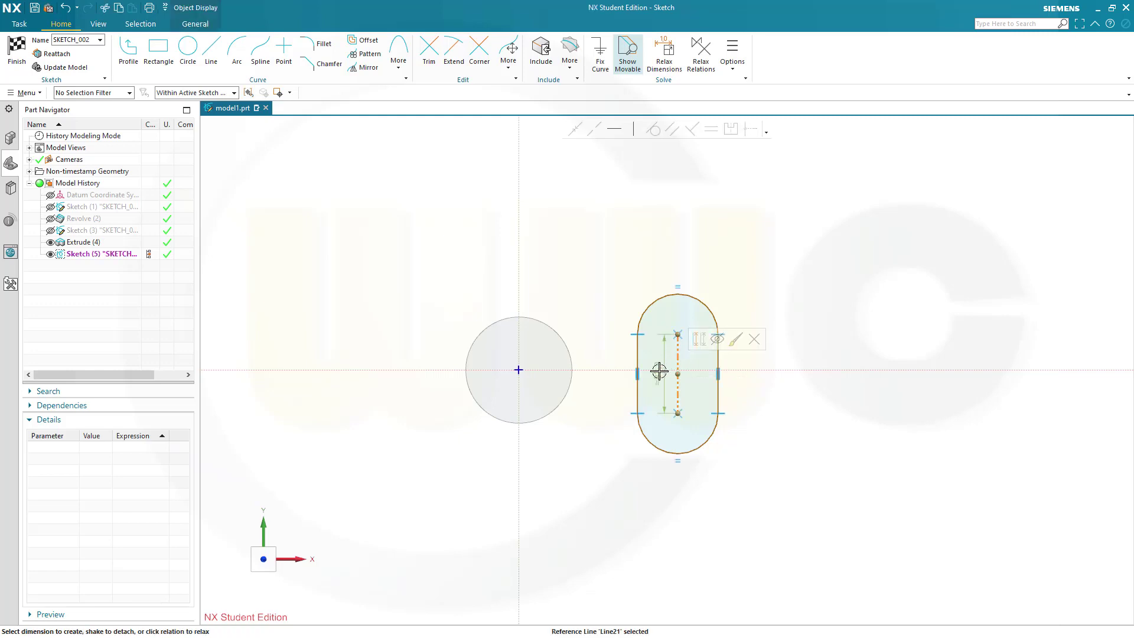
pyautogui.click(660, 373)
pyautogui.write('55')
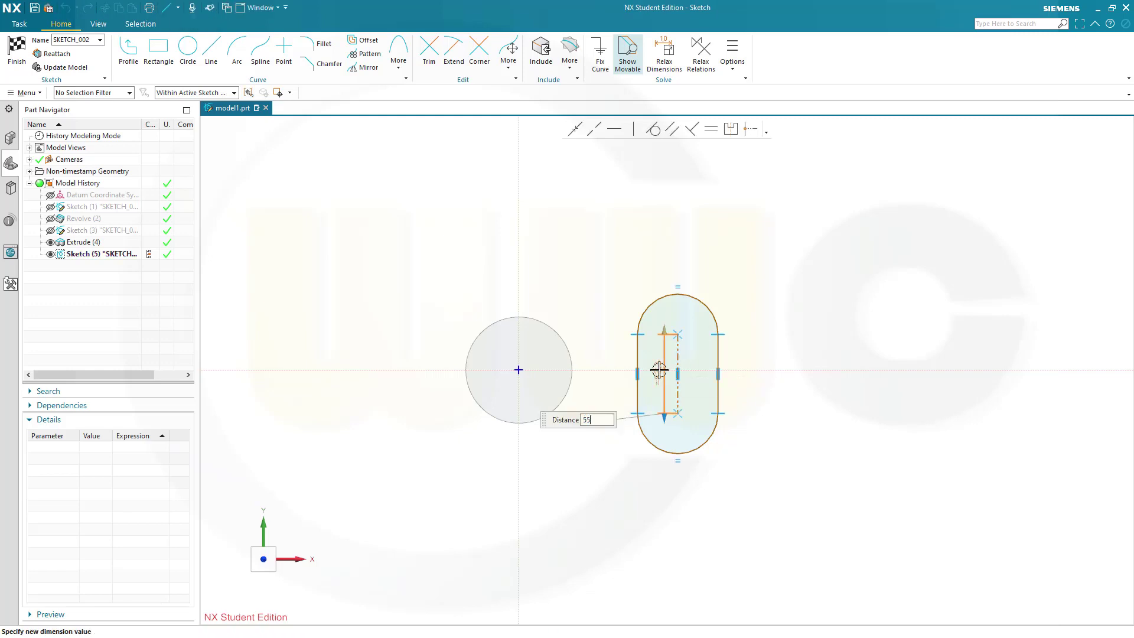
pyautogui.press('Return')
pyautogui.click(501, 338)
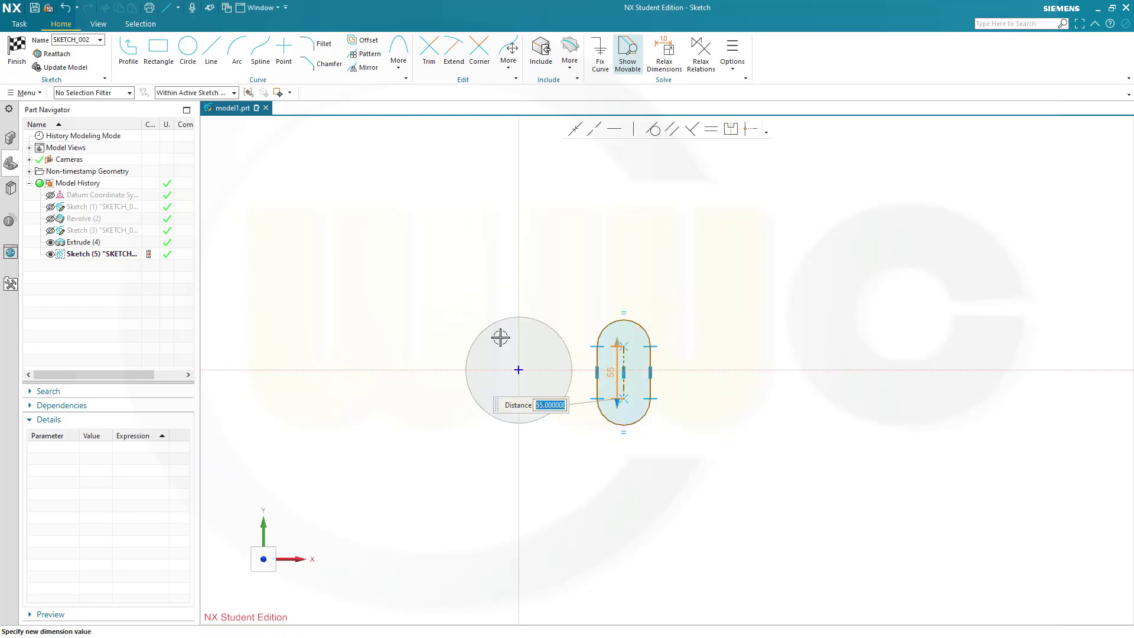
pyautogui.scroll(1, 614, 332)
pyautogui.scroll(1, 634, 330)
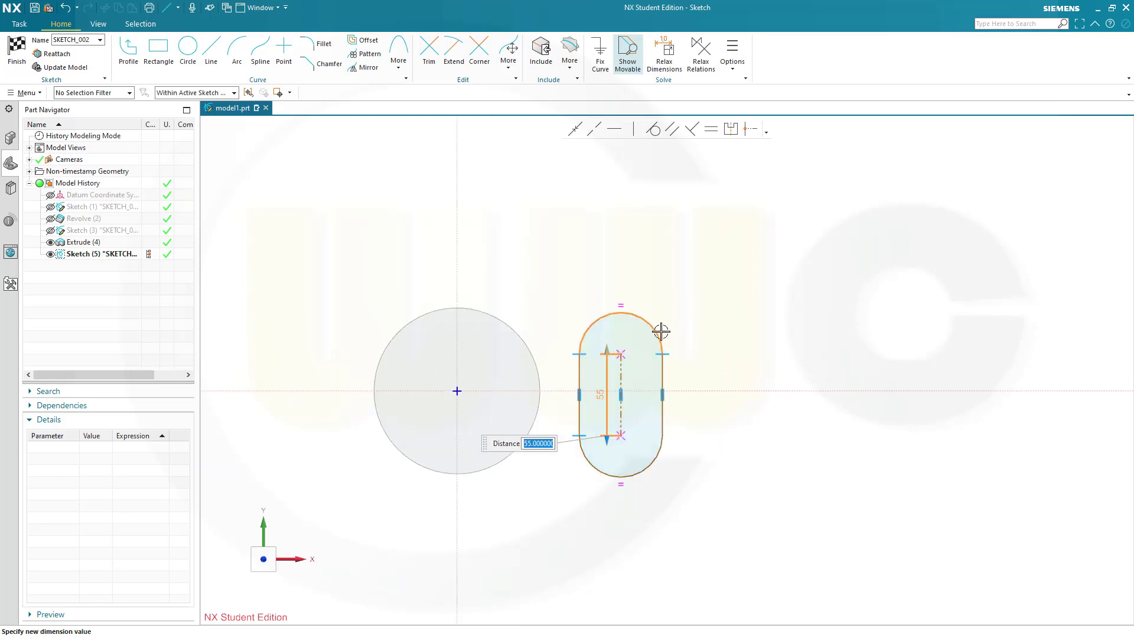
pyautogui.scroll(1, 641, 385)
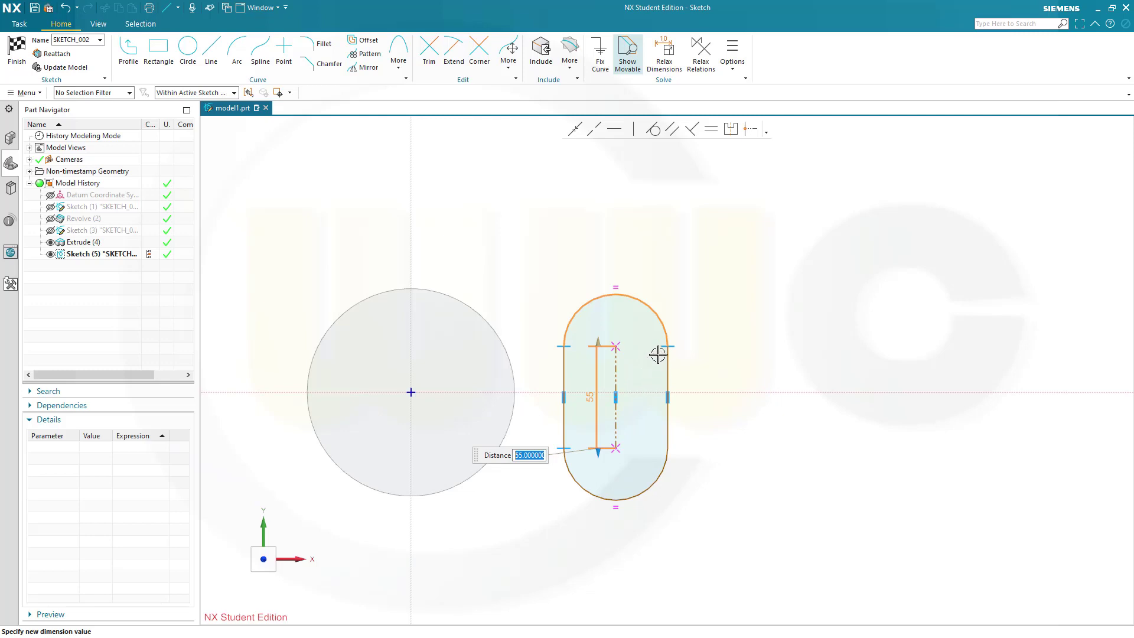
pyautogui.press('Return')
# Set the slot's top arc radius to 25
pyautogui.click(647, 295)
pyautogui.click(601, 269)
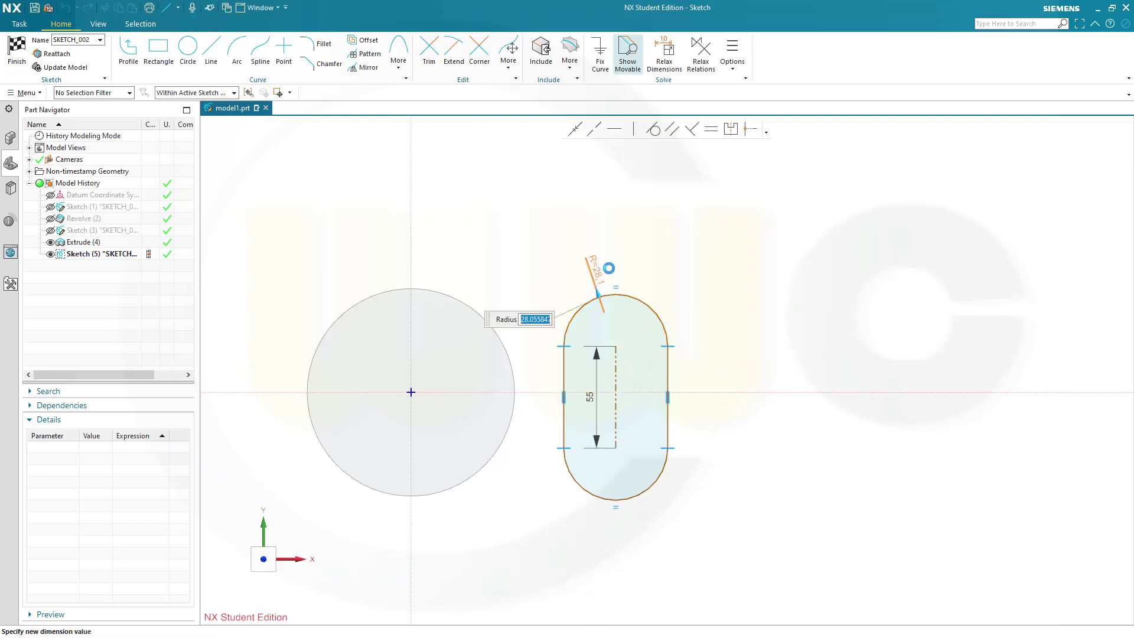
pyautogui.write('25')
pyautogui.press('Return')
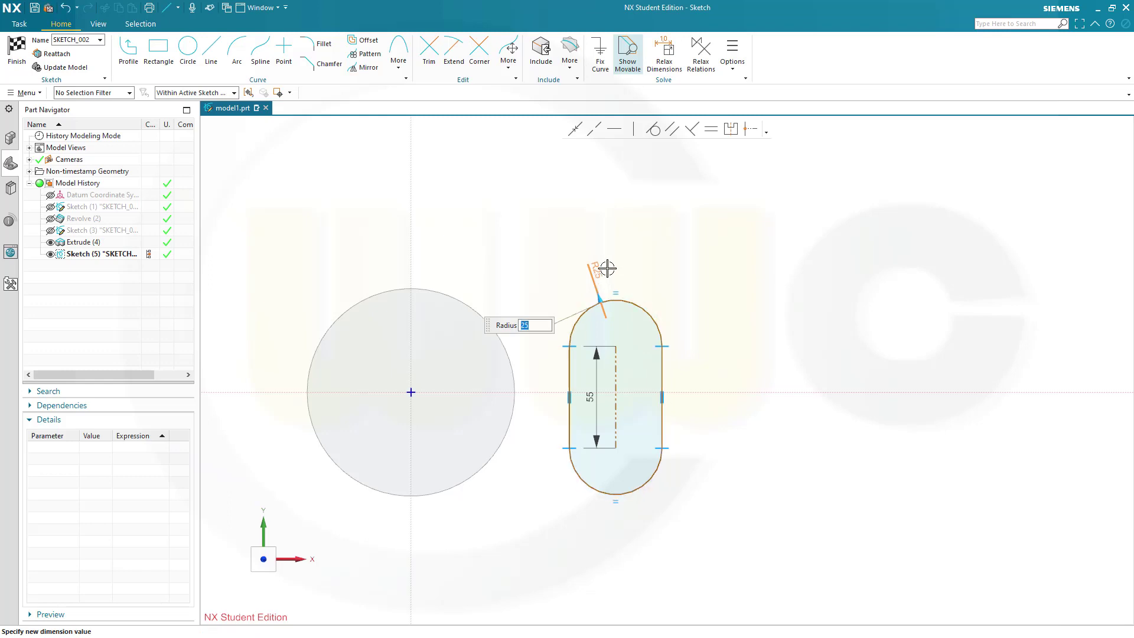
pyautogui.press('Return')
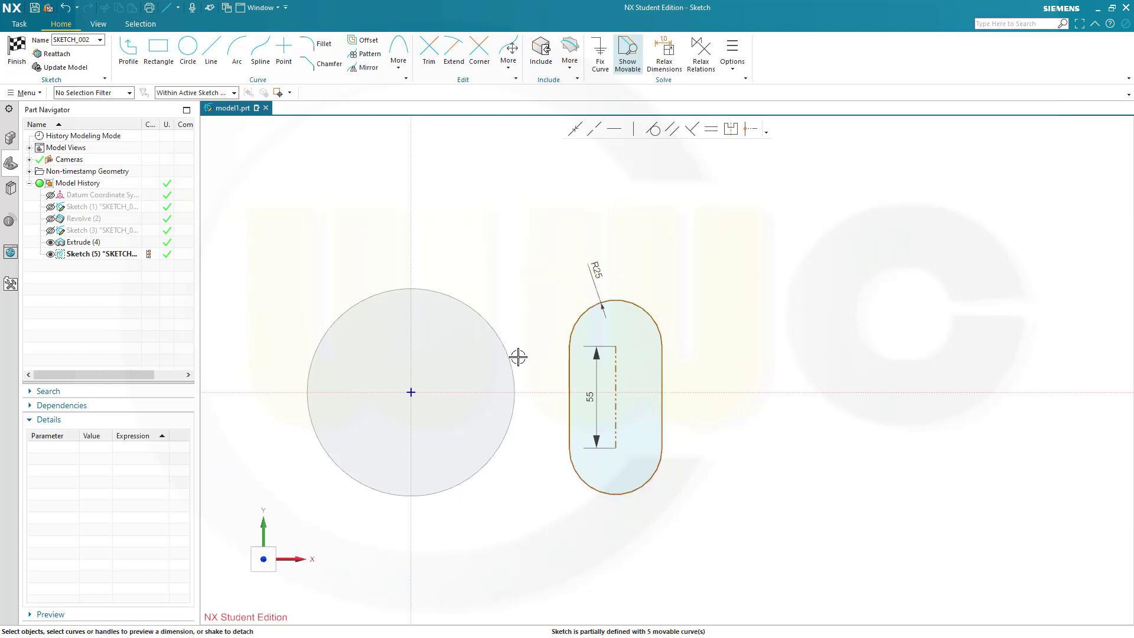
# Attempt a dimension from the circle centre to the centreline midpoint, then cancel it
pyautogui.click(614, 387)
pyautogui.click(410, 392)
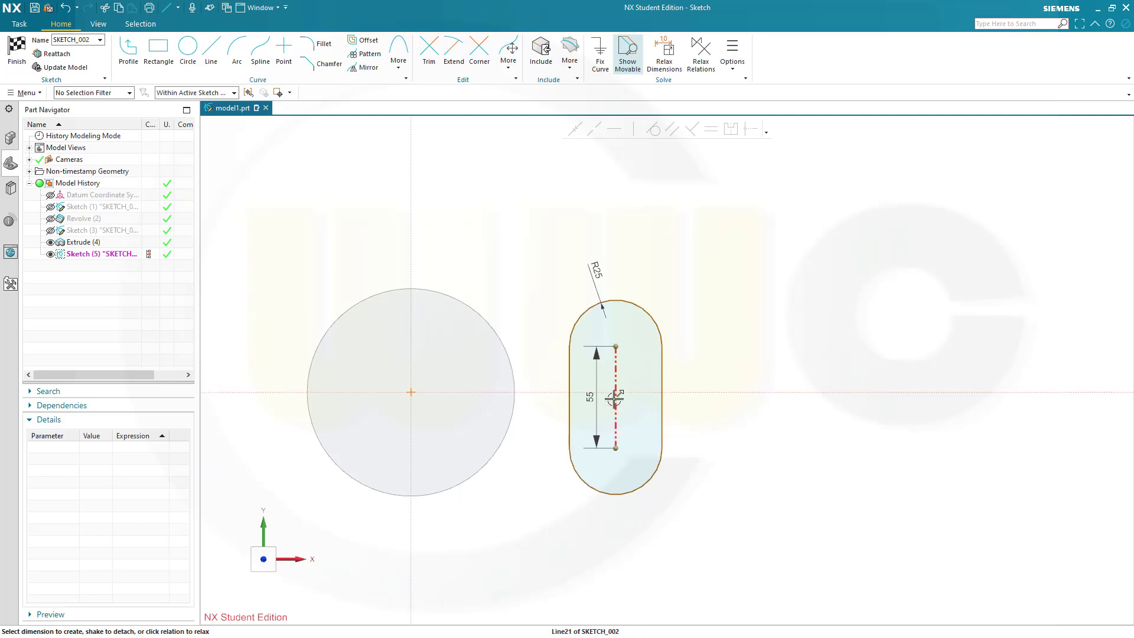
pyautogui.click(615, 398)
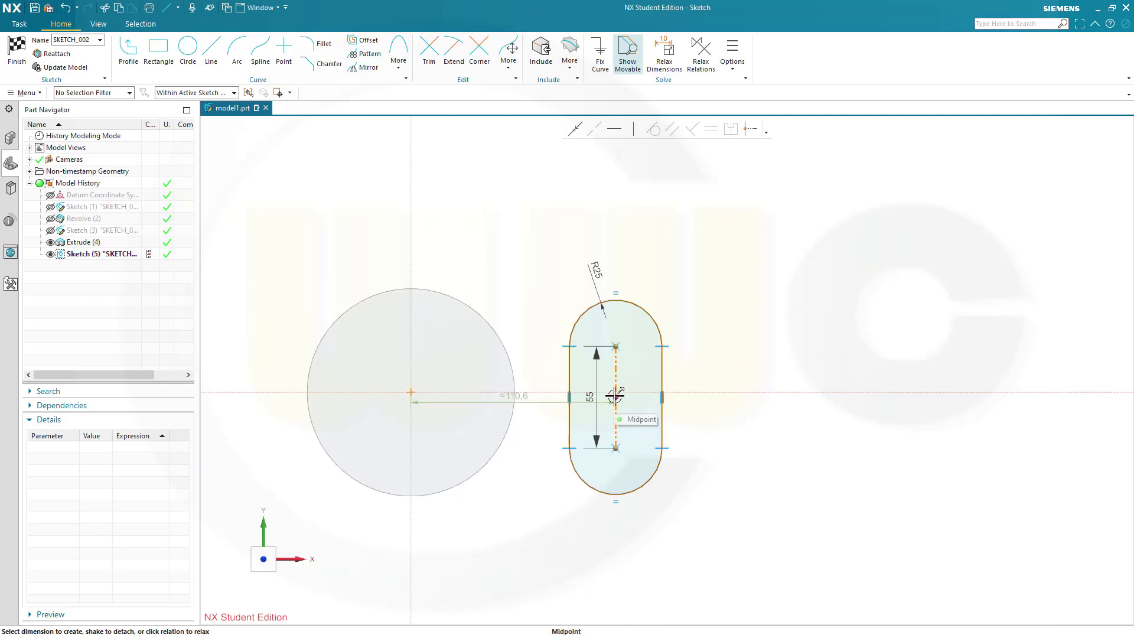
pyautogui.click(615, 398)
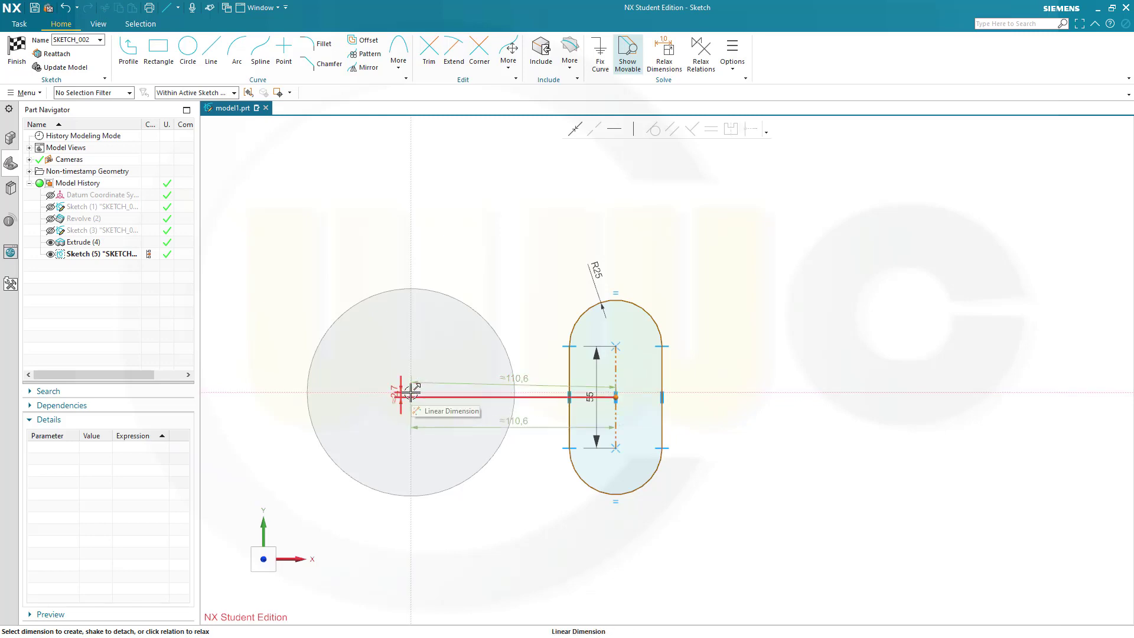
pyautogui.scroll(2, 409, 393)
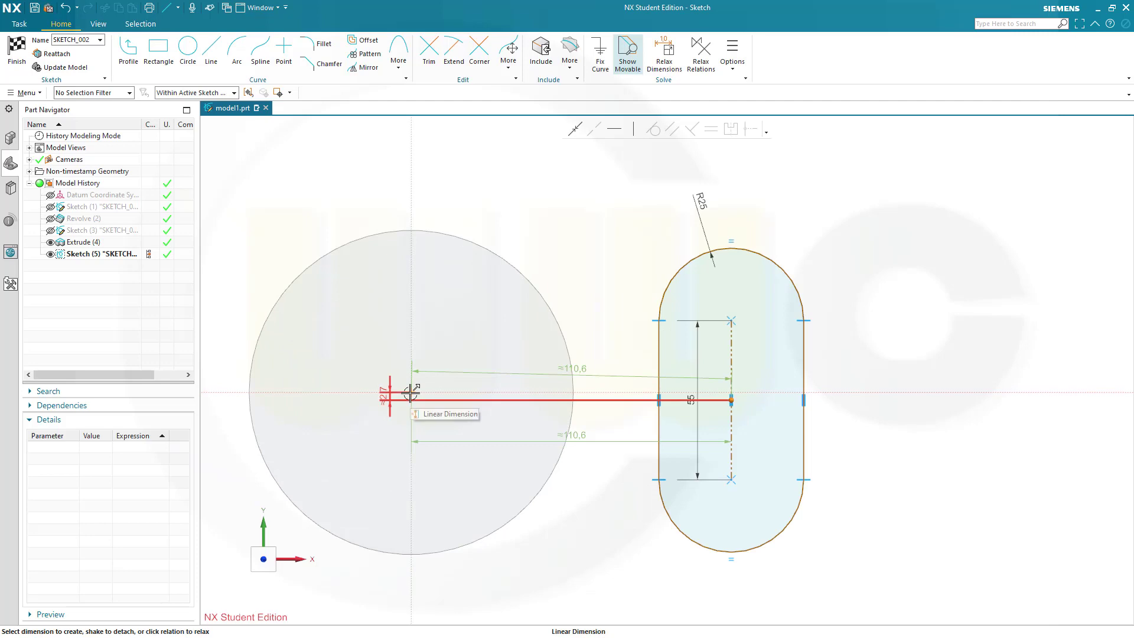
pyautogui.click(413, 391)
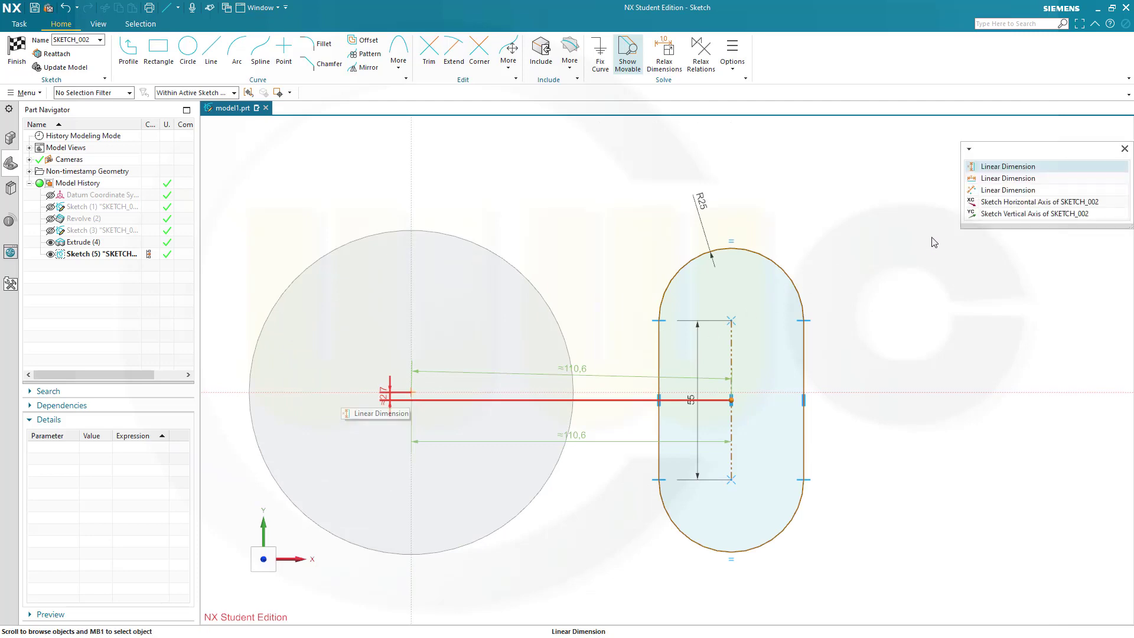
pyautogui.press('Escape')
pyautogui.press('Escape')
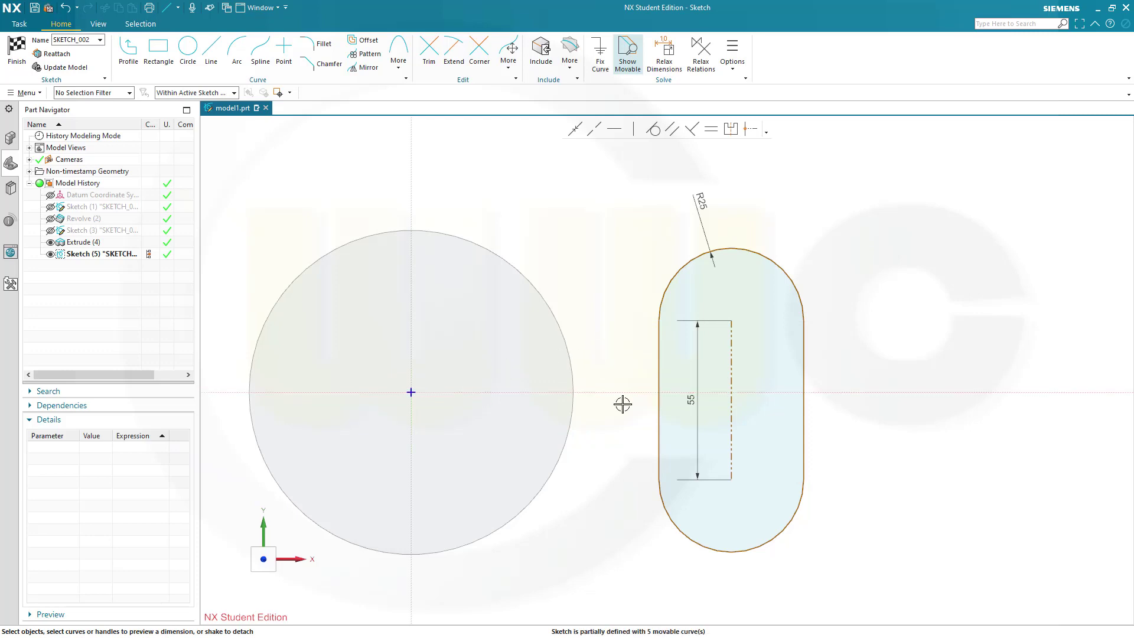
# Make the centreline midpoint coincident with the sketch origin and finish the sketch
pyautogui.click(729, 399)
pyautogui.click(731, 400)
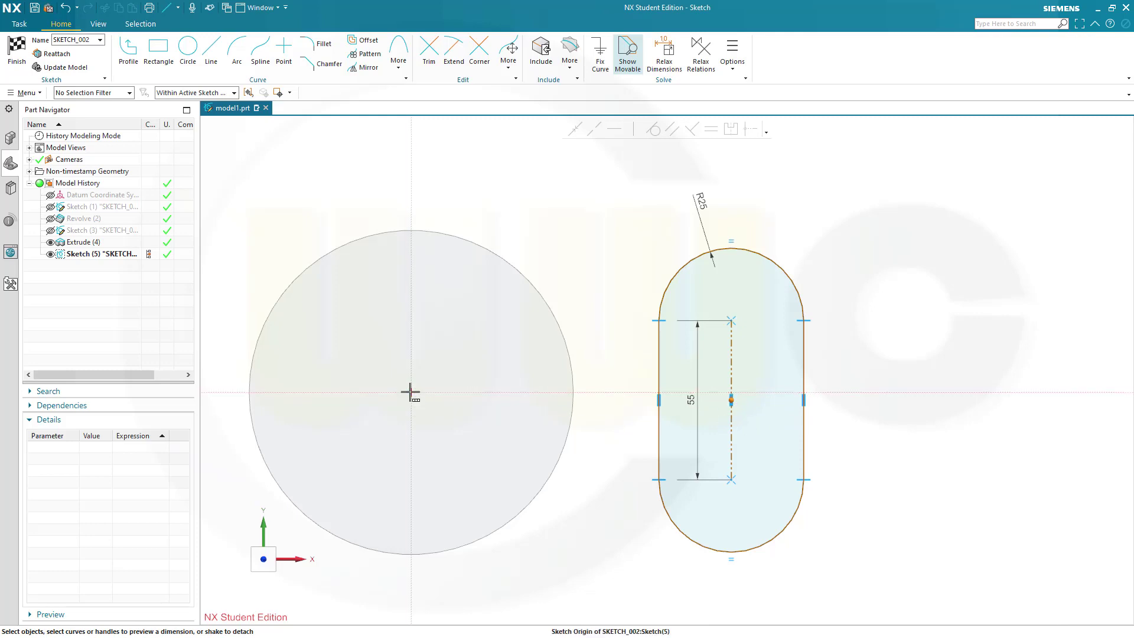
pyautogui.click(410, 392)
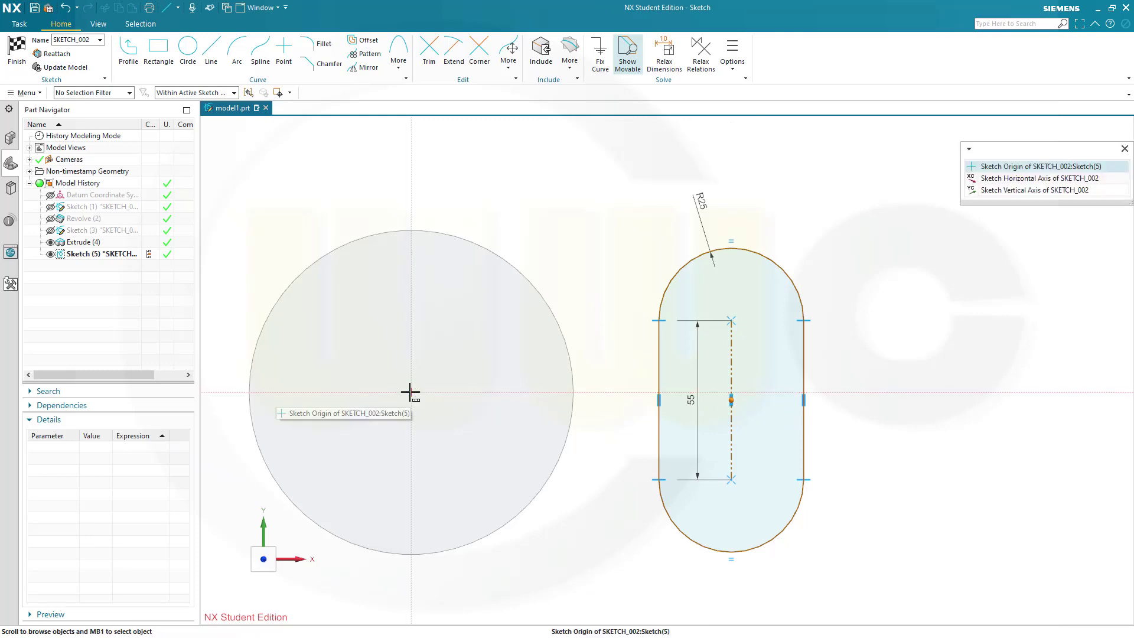
pyautogui.click(987, 167)
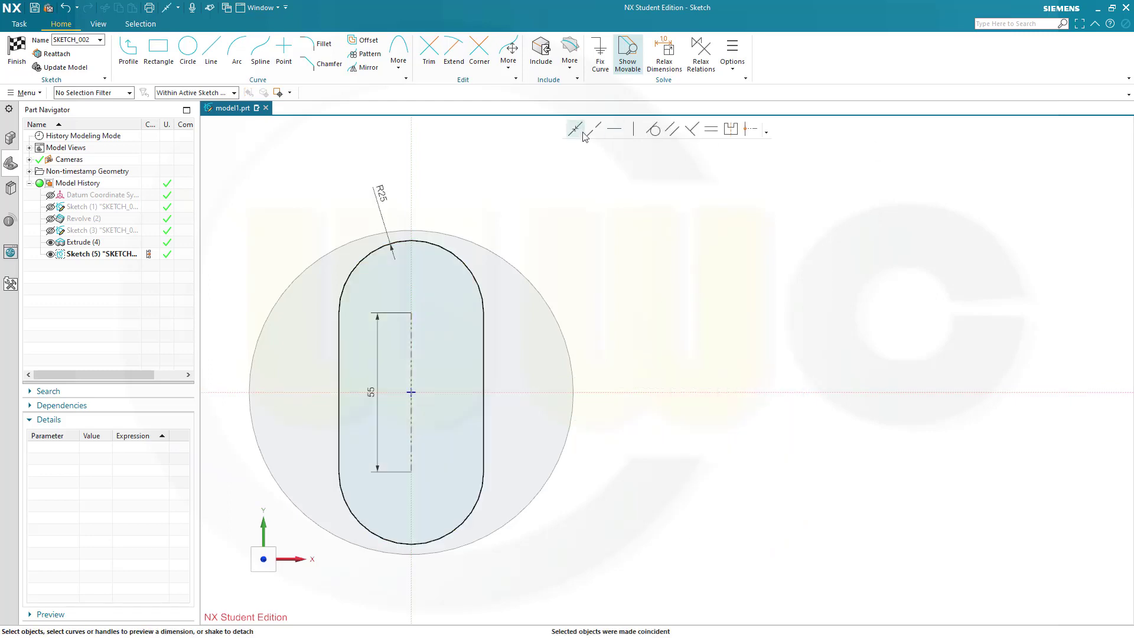
pyautogui.click(575, 130)
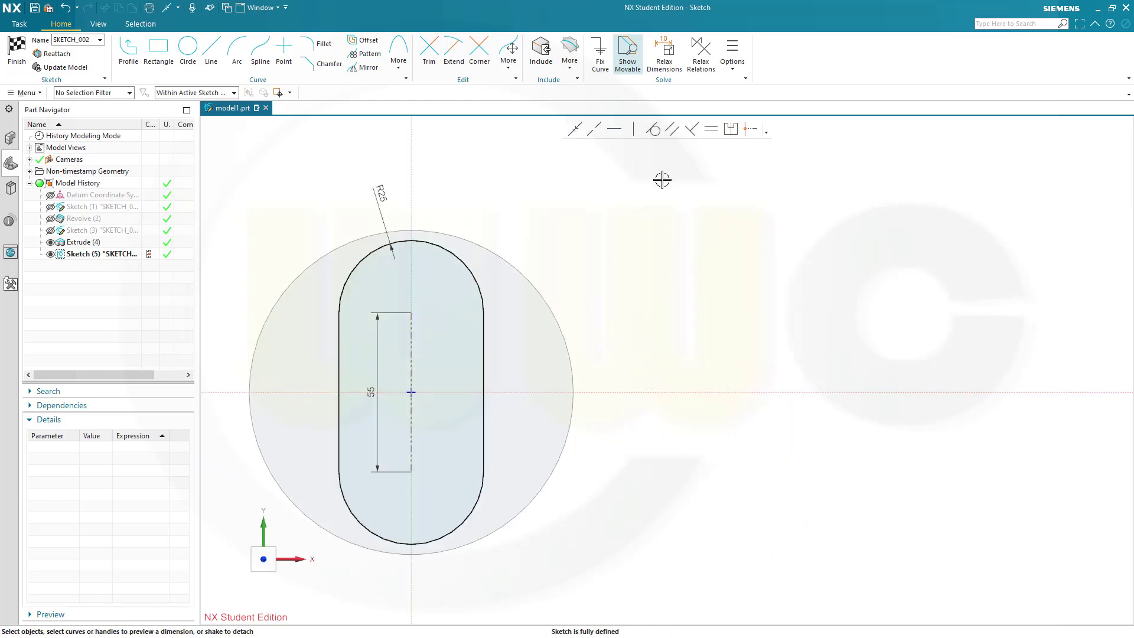
pyautogui.click(16, 49)
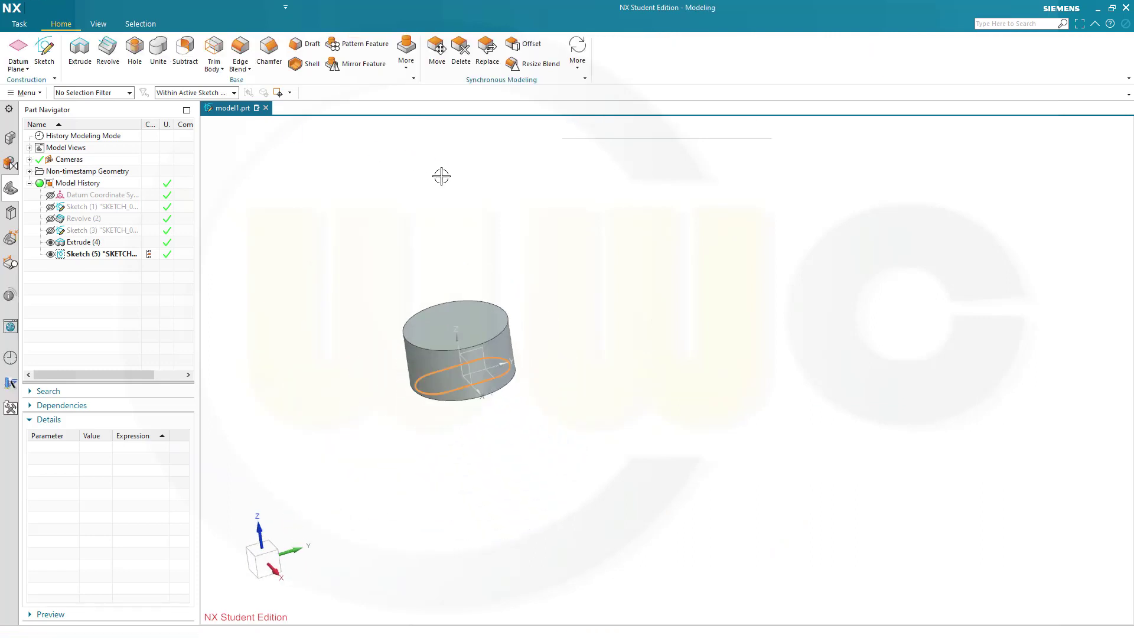
# Extrude the slot sketch 60 mm with Boolean Unite onto the cylinder
pyautogui.click(80, 50)
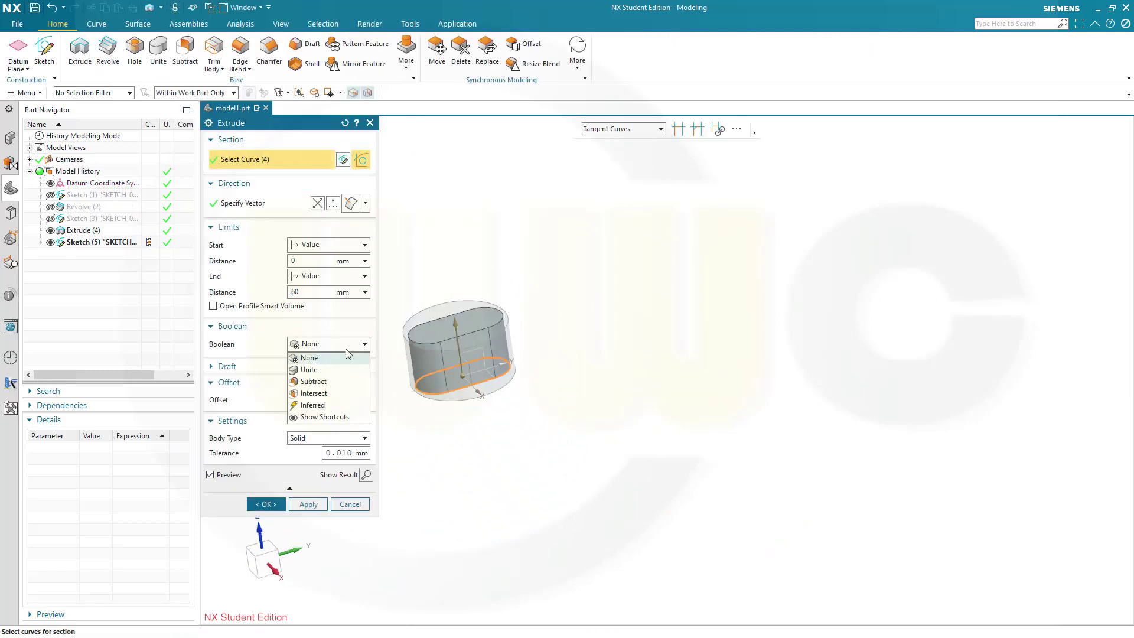
pyautogui.click(319, 371)
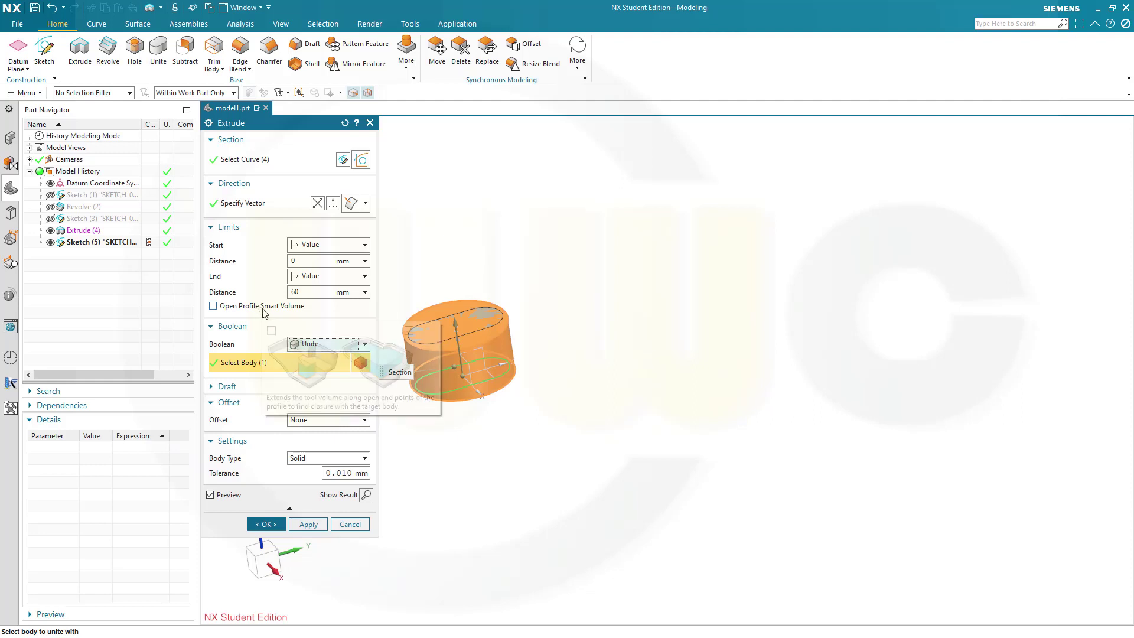
pyautogui.click(308, 290)
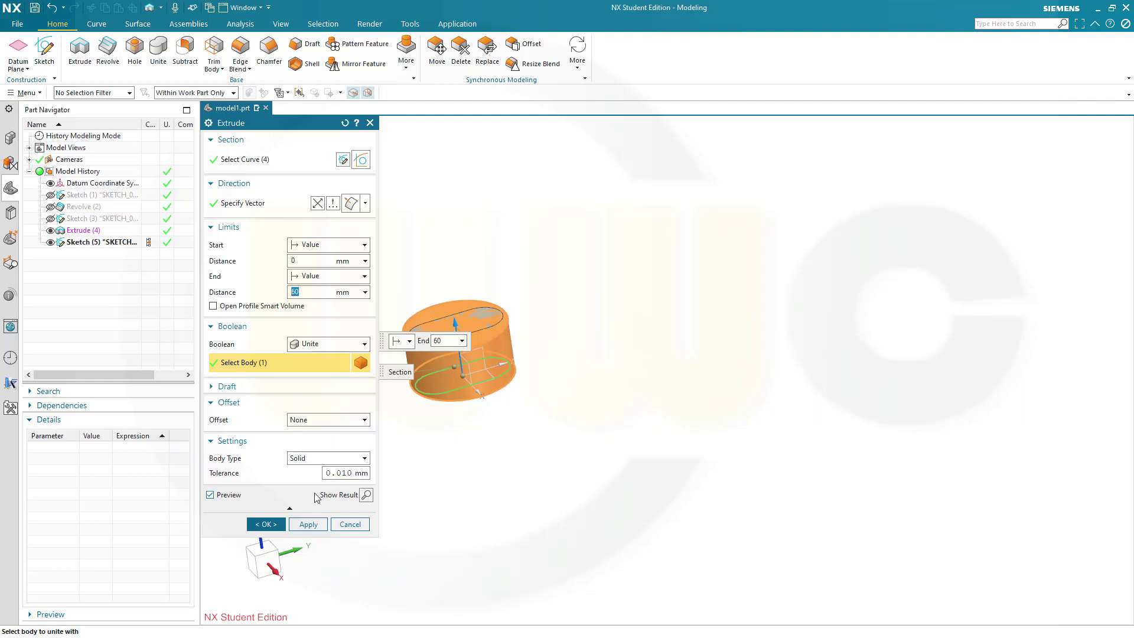
pyautogui.click(265, 524)
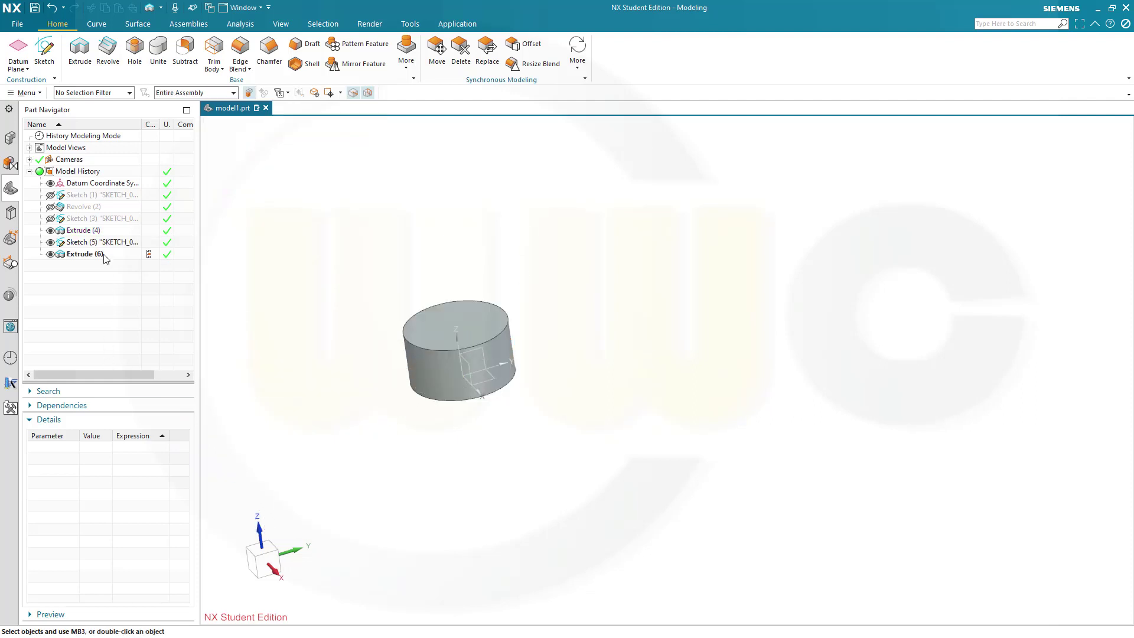
# Edit Extrude (4) to shorten the original cylinder to a 15 mm end distance
pyautogui.doubleClick(80, 232)
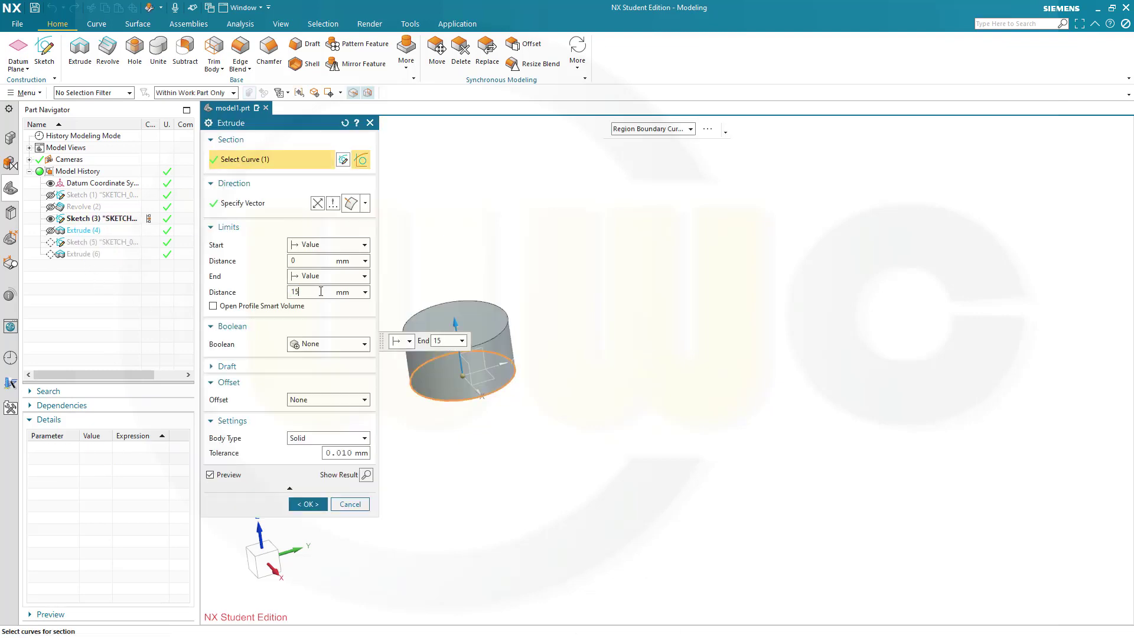
pyautogui.press('Return')
pyautogui.click(306, 503)
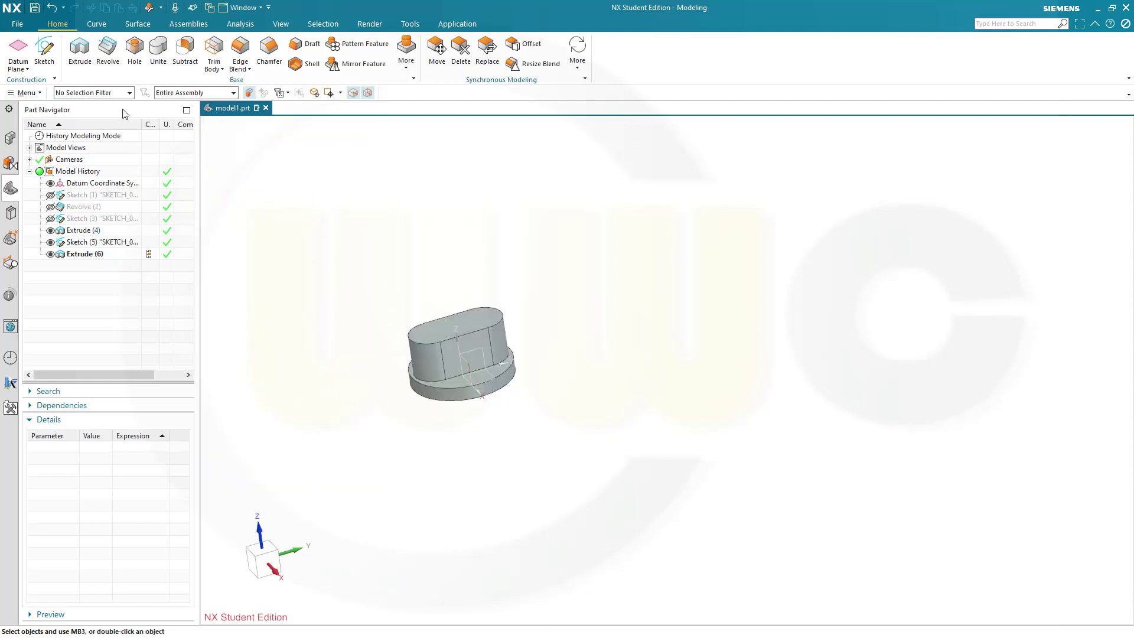
# Start a new sketch on the Right datum plane
pyautogui.click(45, 54)
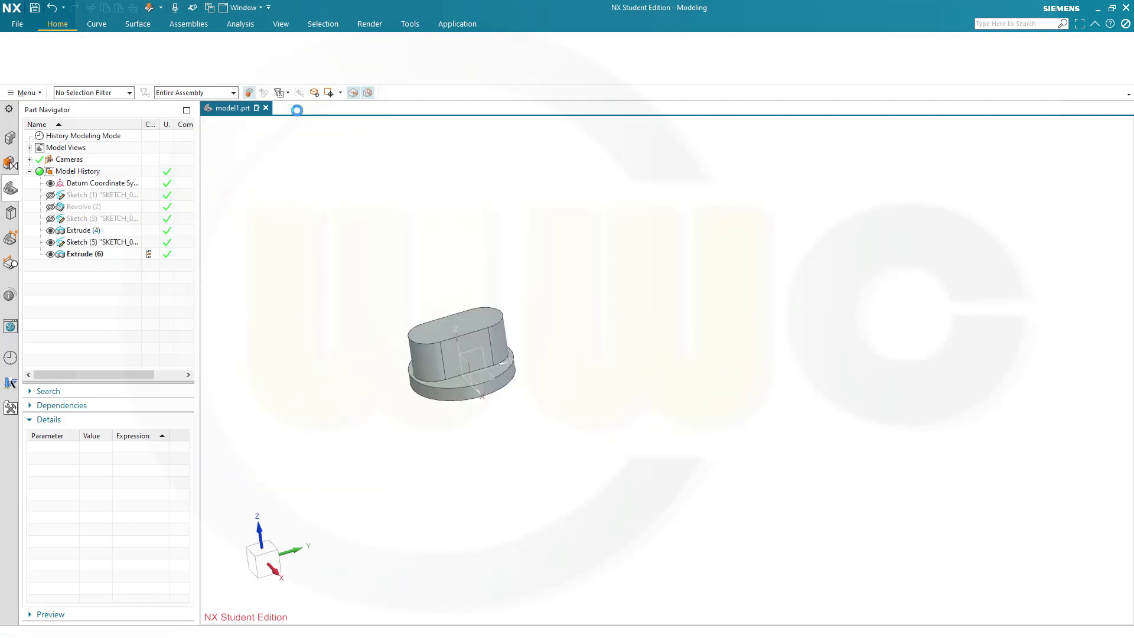
pyautogui.click(481, 348)
pyautogui.click(307, 331)
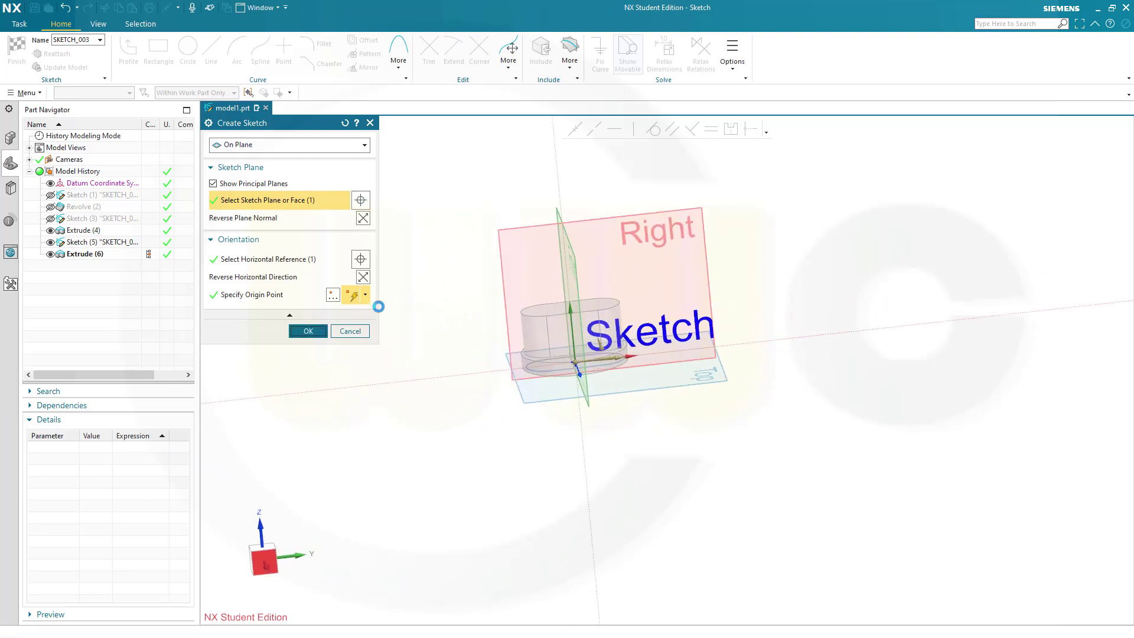
pyautogui.keyDown('shift'); pyautogui.moveTo(843, 263); pyautogui.dragTo(750, 335, button='middle'); pyautogui.keyUp('shift')
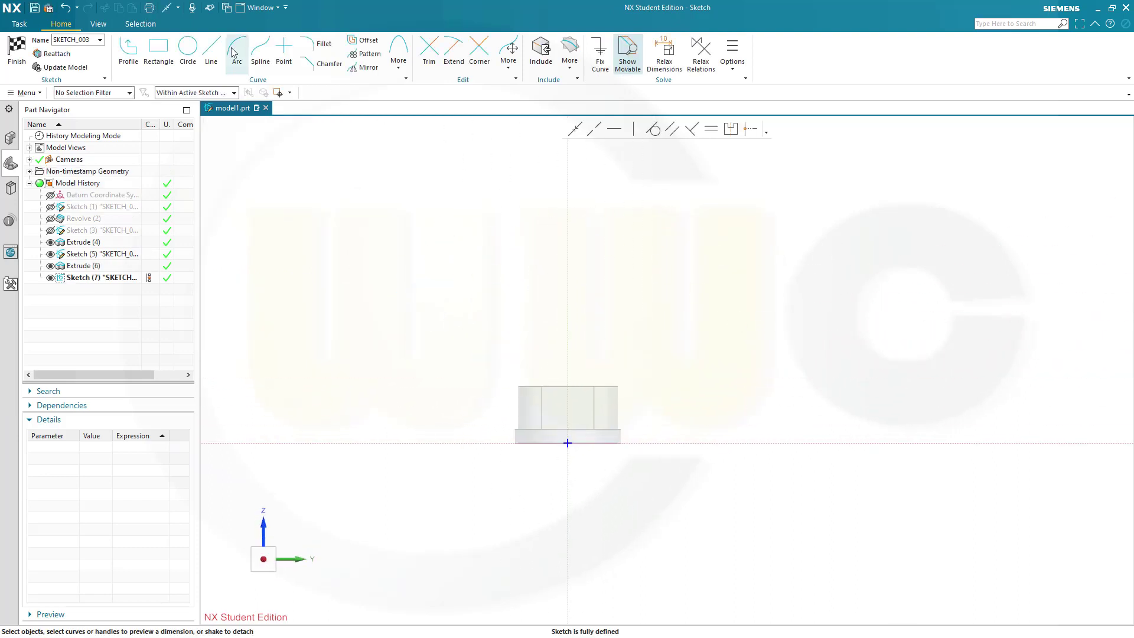
# Draw a 15 mm diameter circle above the part
pyautogui.click(188, 49)
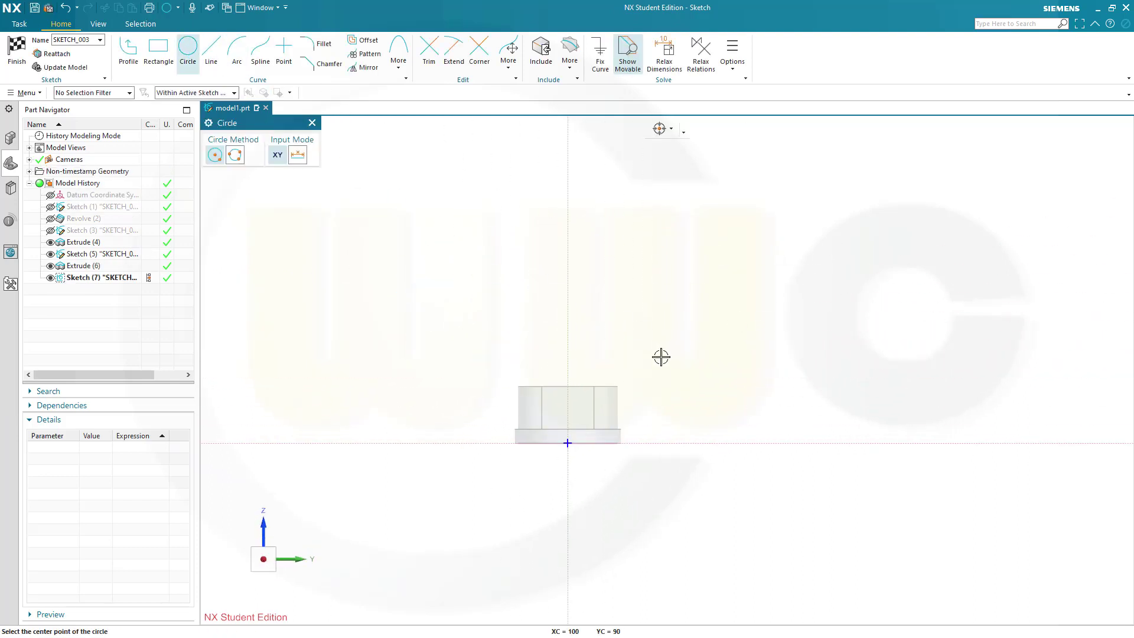
pyautogui.click(661, 357)
pyautogui.write('15')
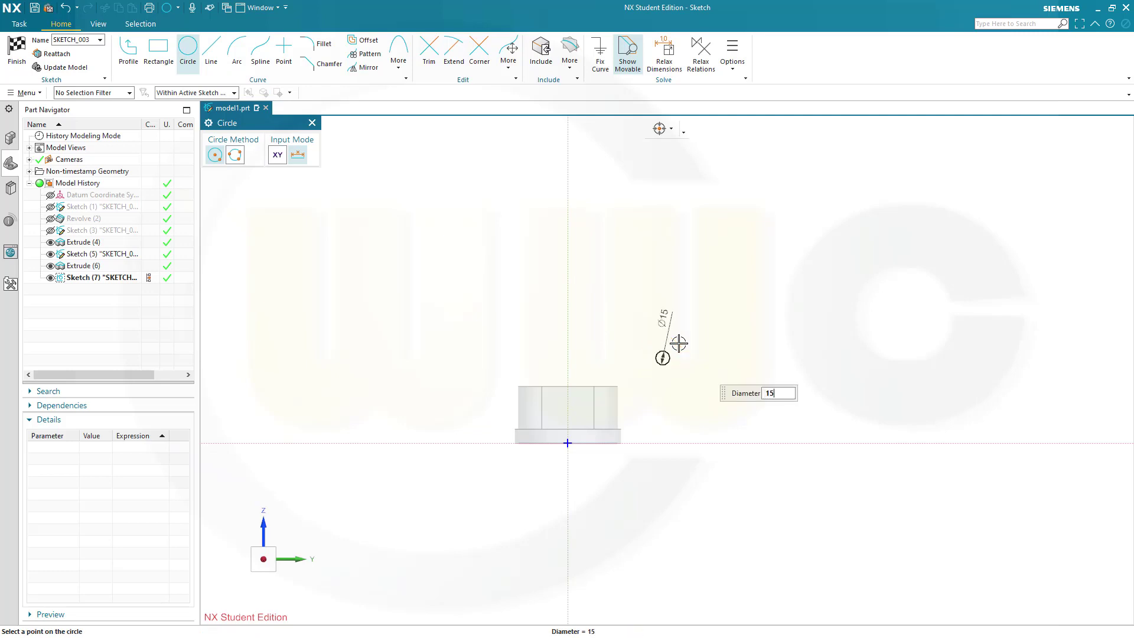
pyautogui.press('Return')
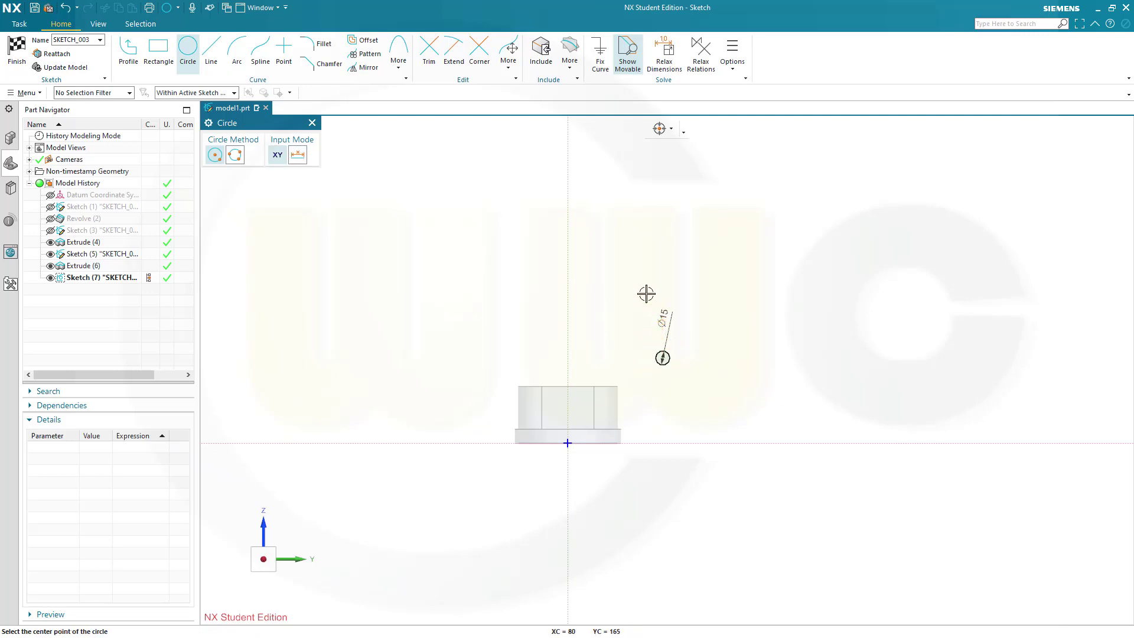
pyautogui.scroll(2, 661, 359)
pyautogui.press('Escape')
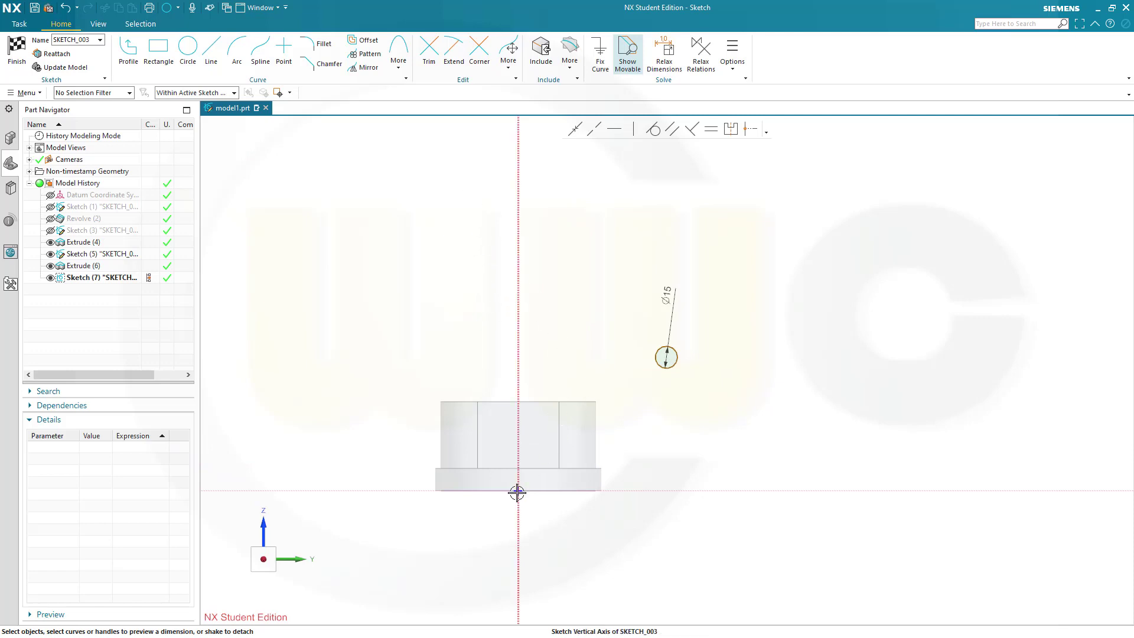
# Dimension the circle centre 33 mm above the sketch origin
pyautogui.click(518, 493)
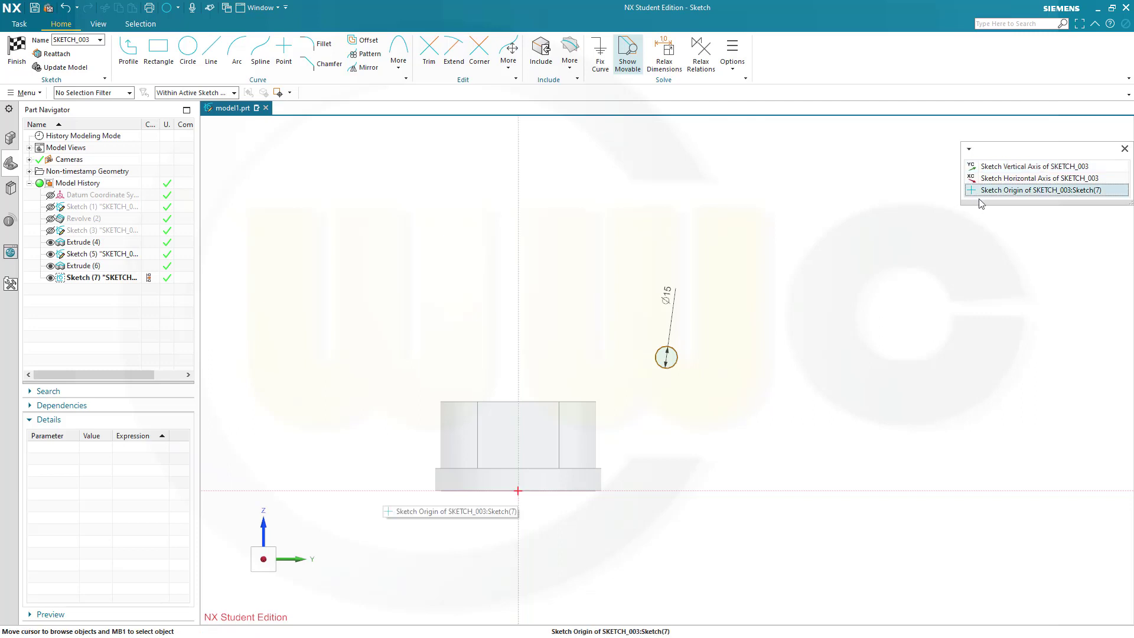
pyautogui.click(997, 191)
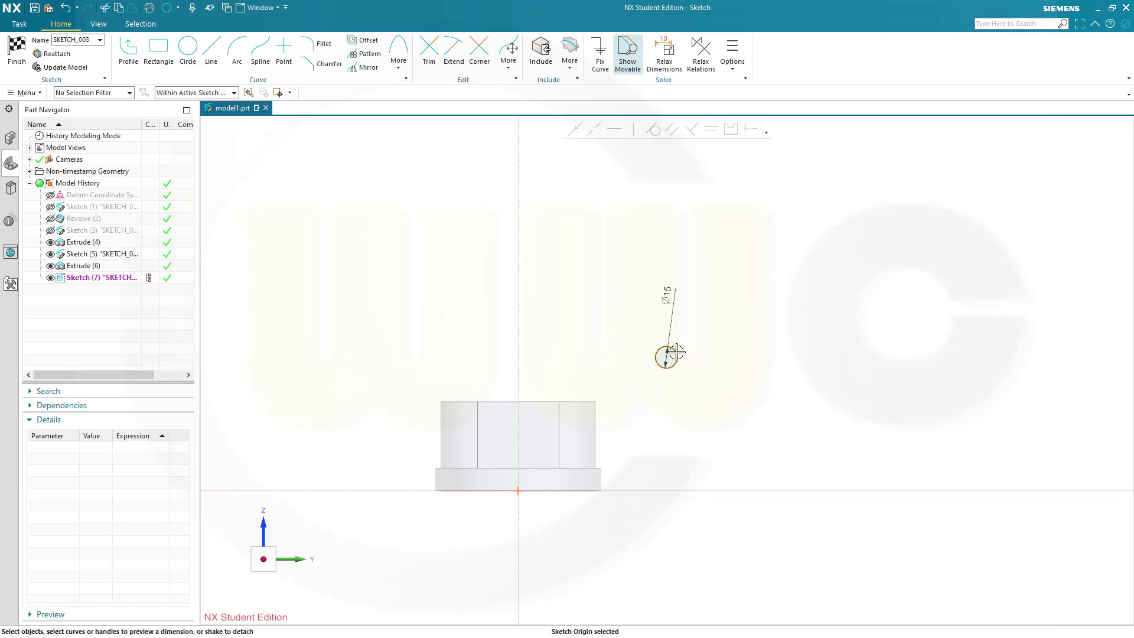
pyautogui.scroll(1, 667, 357)
pyautogui.scroll(1, 663, 358)
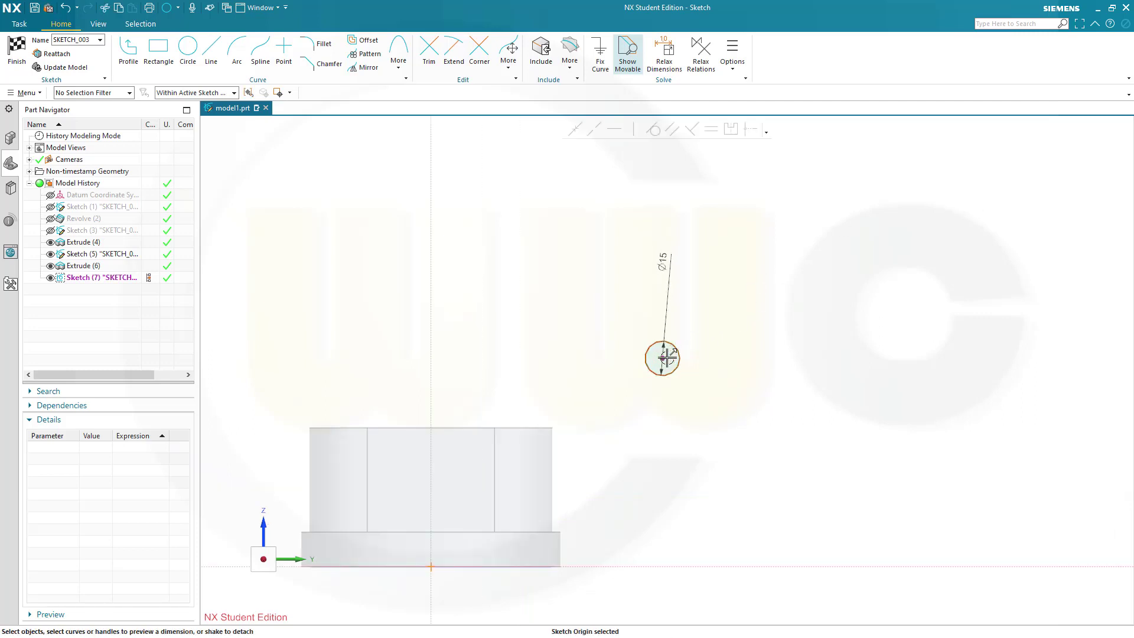
pyautogui.click(663, 358)
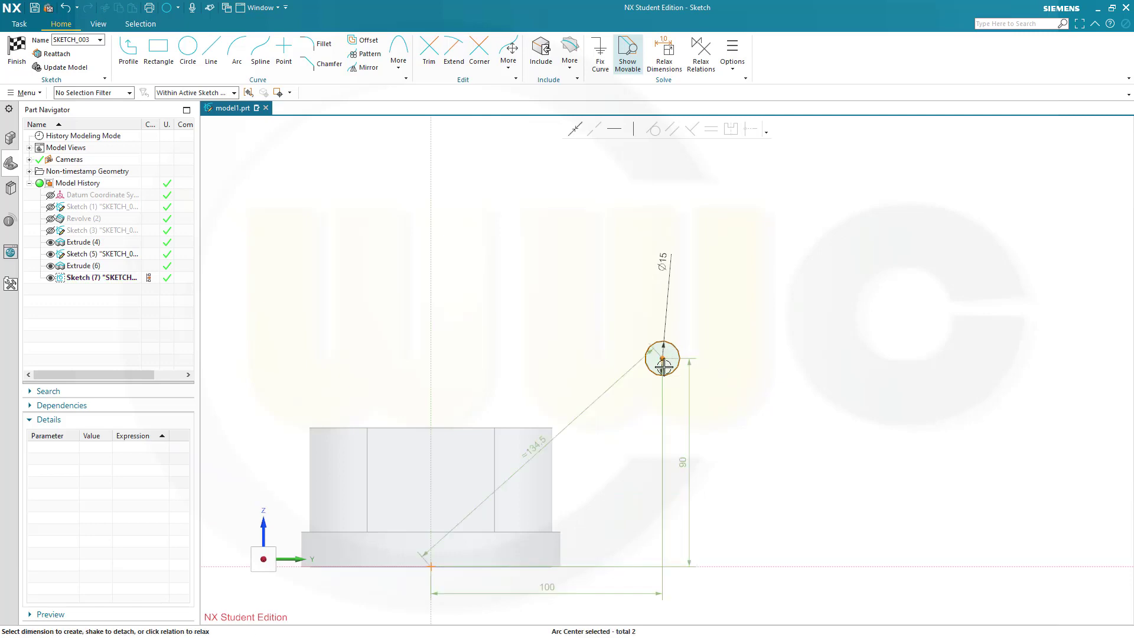
pyautogui.click(682, 462)
pyautogui.write('33')
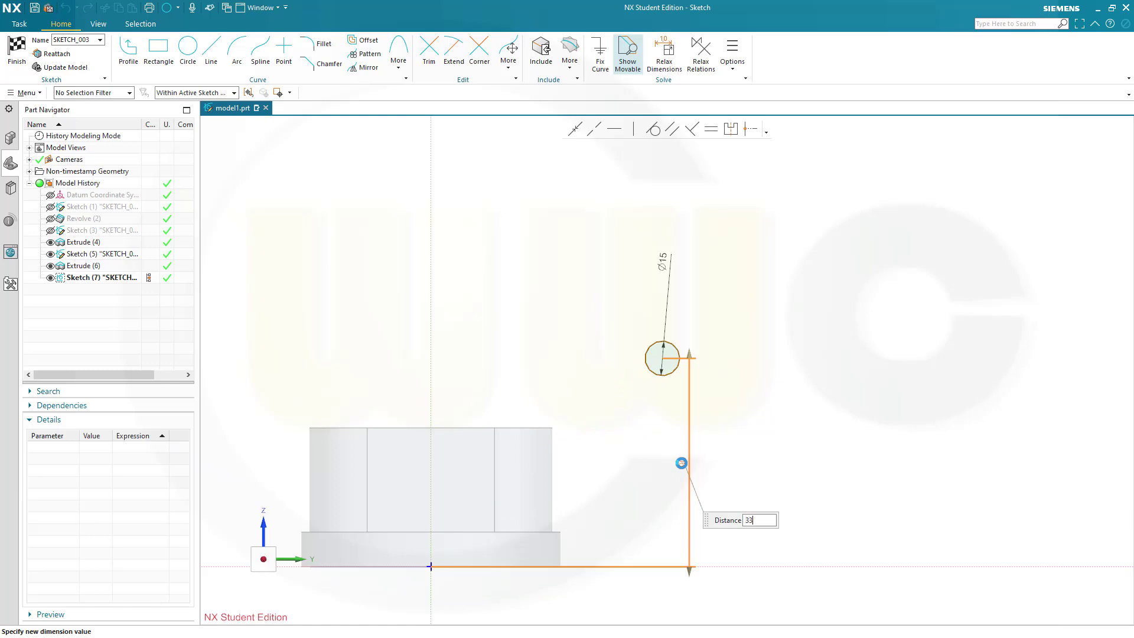
pyautogui.press('Return')
pyautogui.press('Escape')
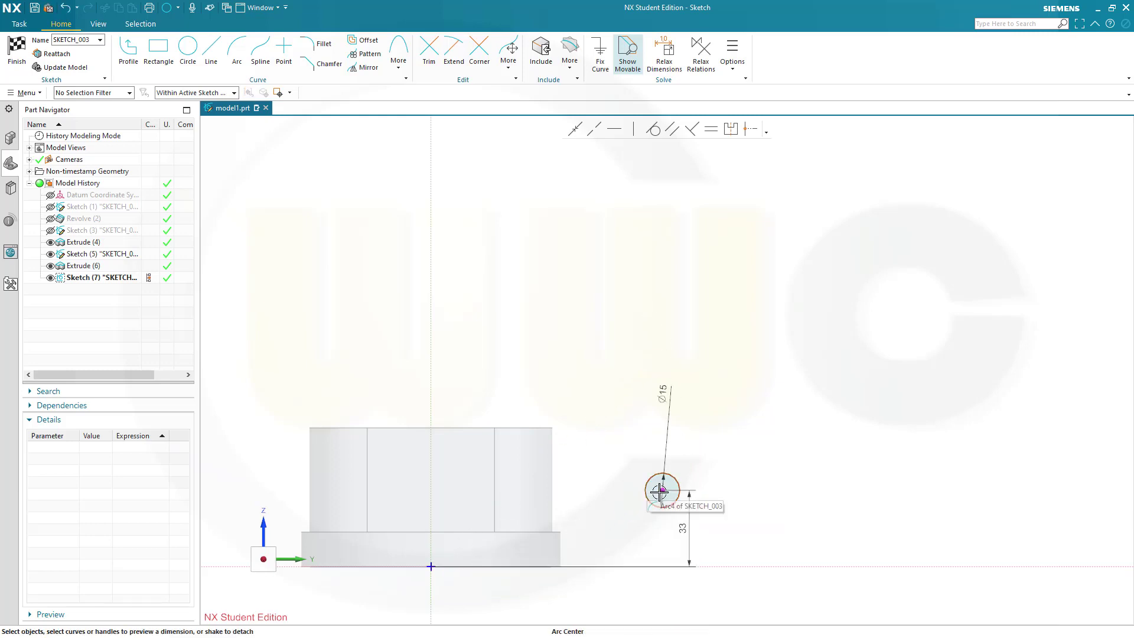
# Align the circle centre vertically with the origin to fully define the sketch
pyautogui.click(664, 485)
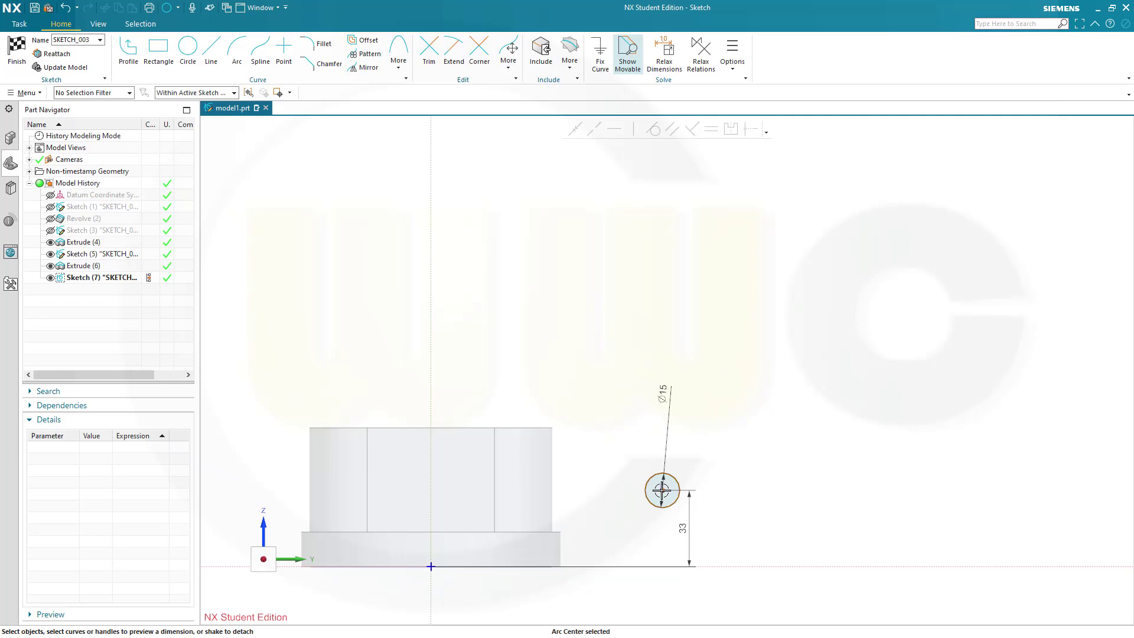
pyautogui.click(431, 566)
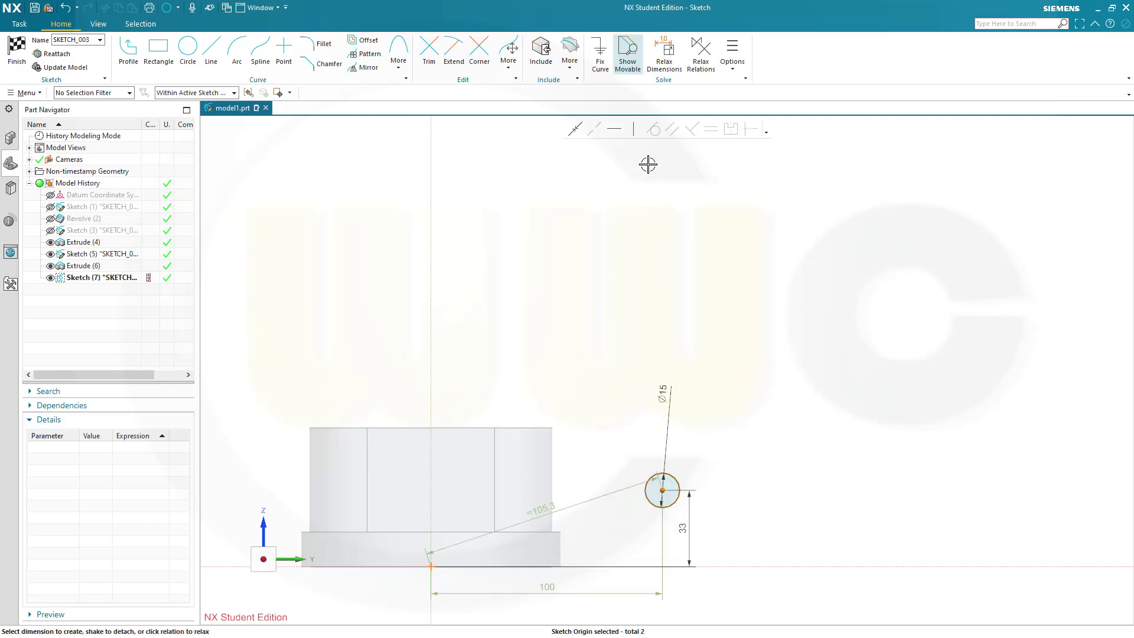
pyautogui.click(634, 130)
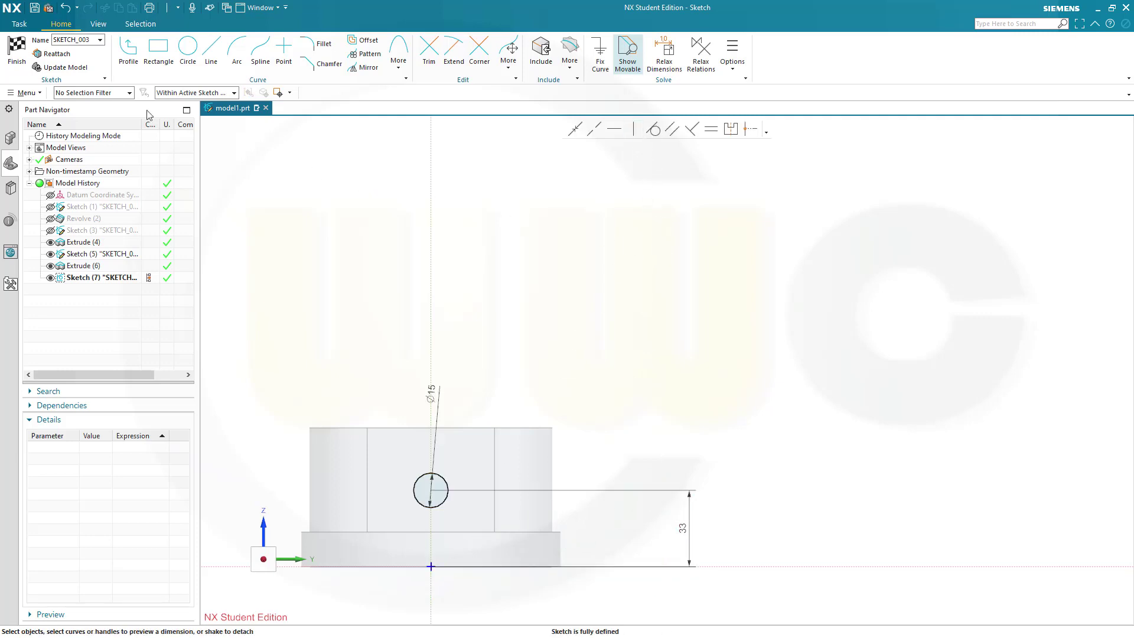
# Finish the sketch and extrude the pin circle as a 140 mm symmetric value united with the body
pyautogui.click(16, 52)
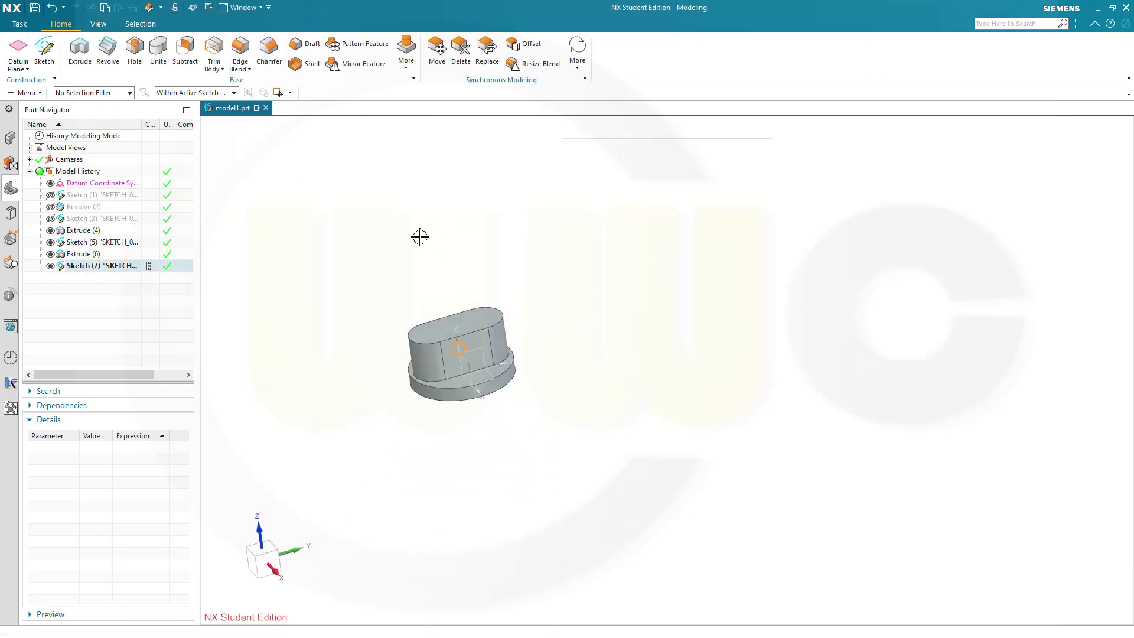
pyautogui.click(80, 52)
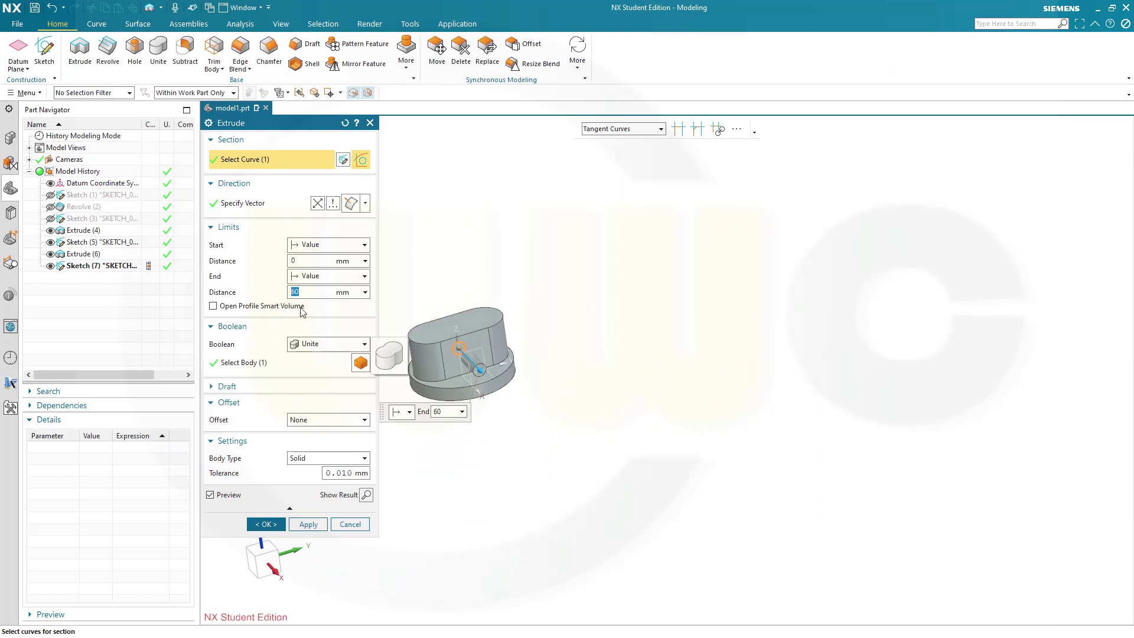
pyautogui.click(366, 245)
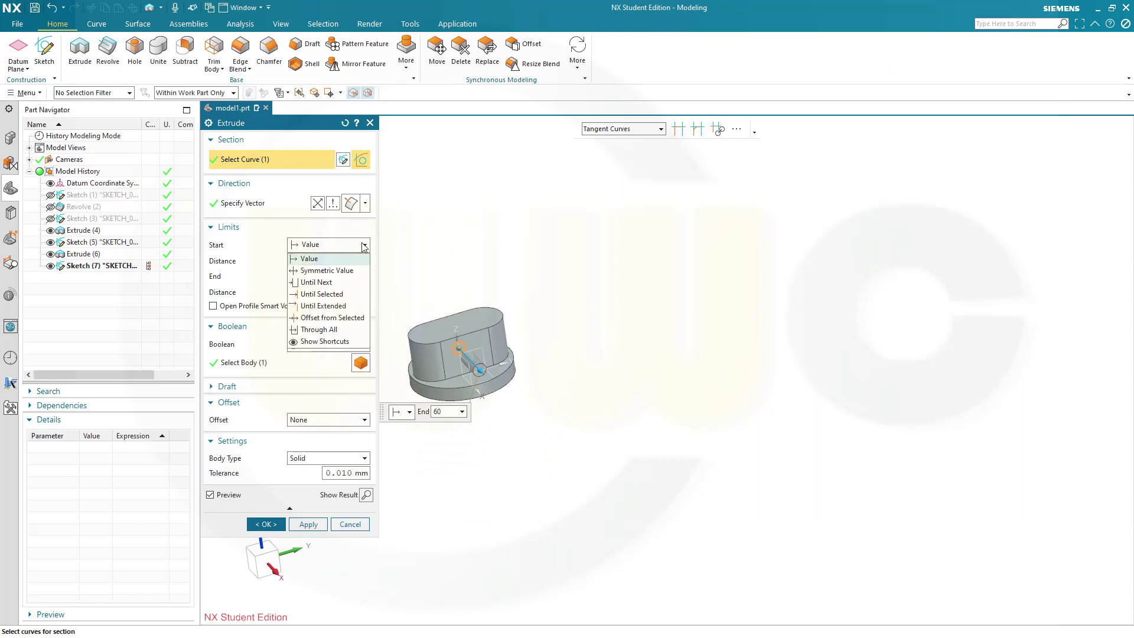
pyautogui.click(336, 273)
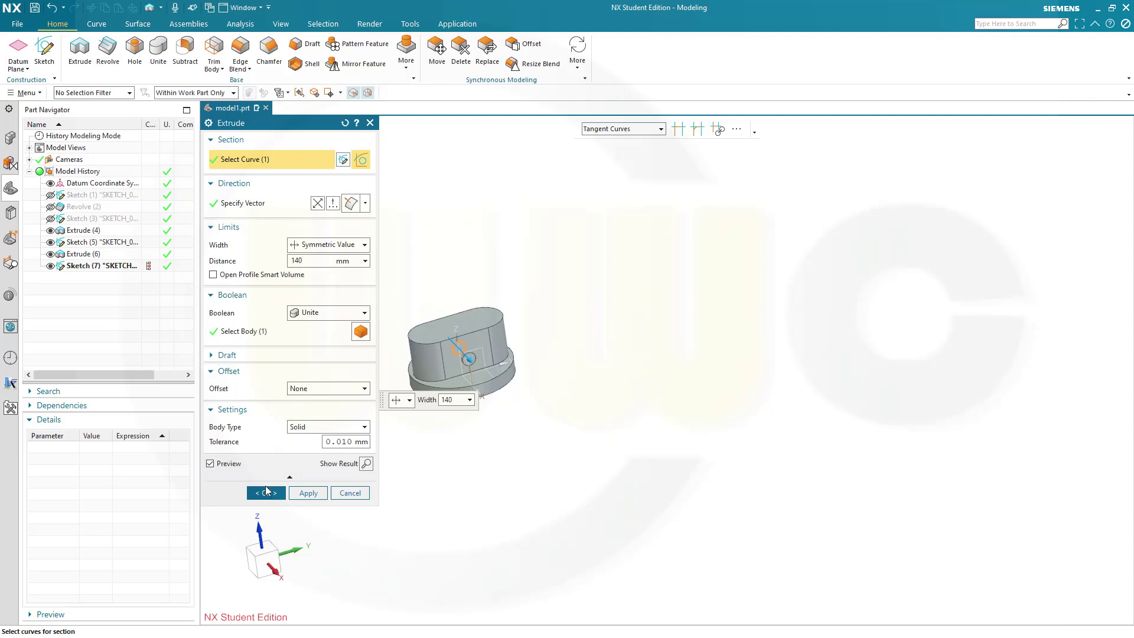
pyautogui.click(268, 493)
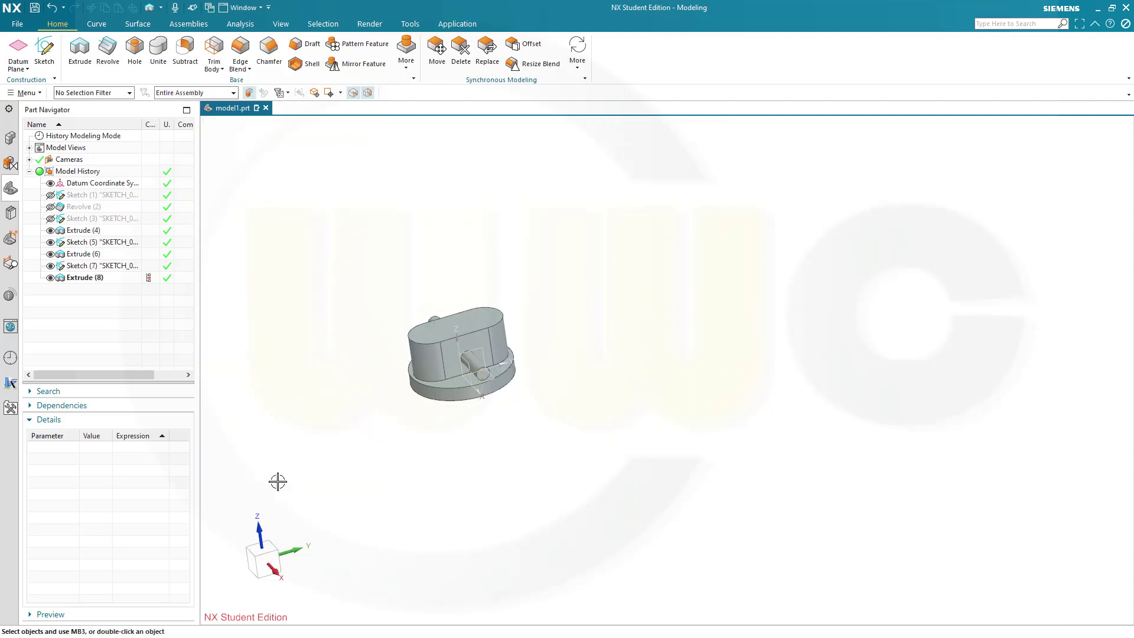
pyautogui.moveTo(367, 348); pyautogui.dragTo(519, 355, button='middle')
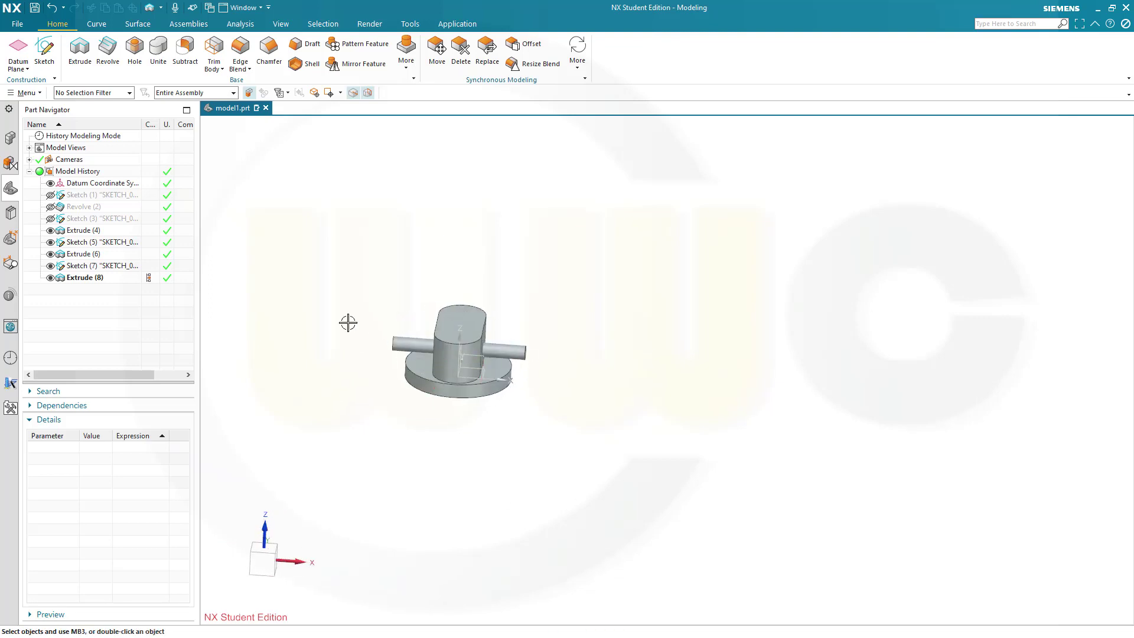
# Use Show and Hide to reveal all hidden solid bodies, restoring the piston body
pyautogui.keyDown('shift'); pyautogui.moveTo(346, 322); pyautogui.dragTo(484, 350, button='middle'); pyautogui.keyUp('shift')
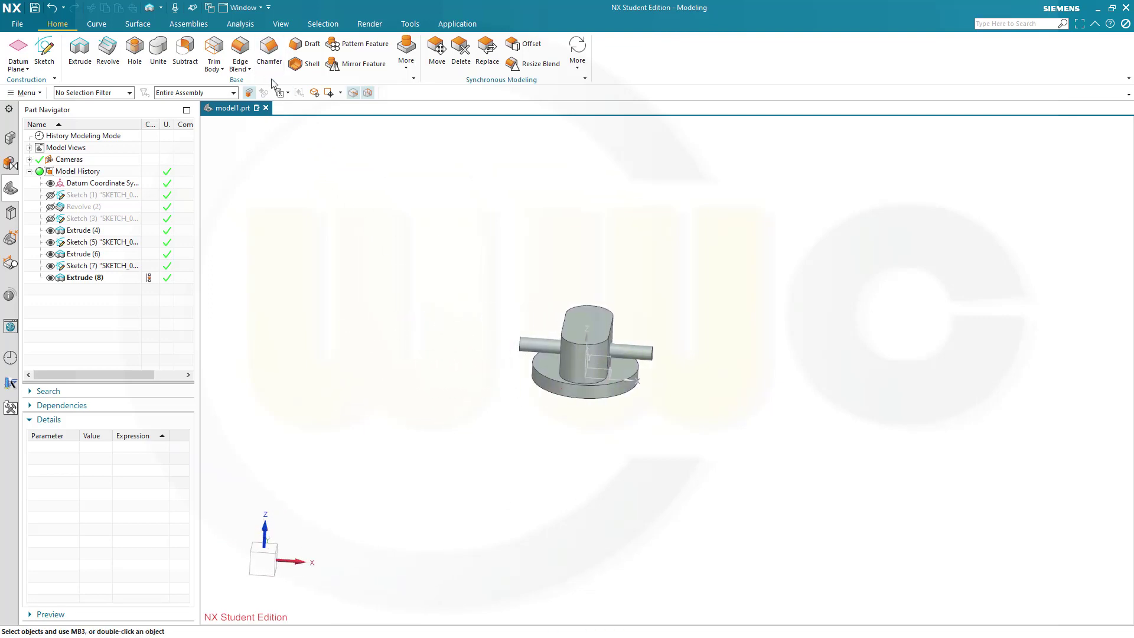
pyautogui.click(282, 25)
pyautogui.click(369, 55)
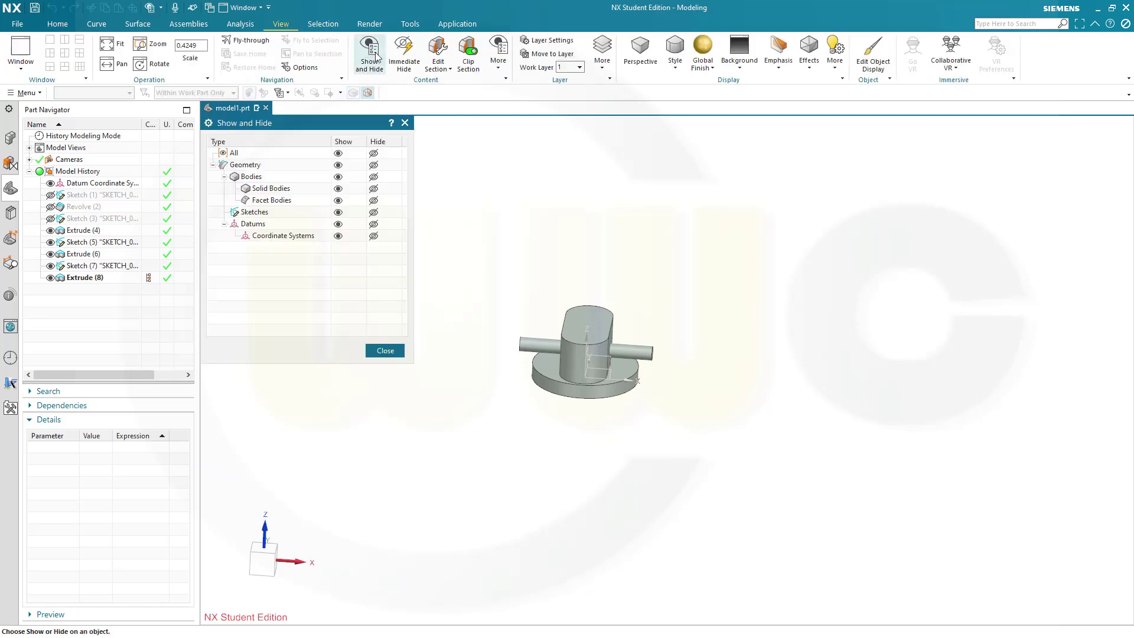
pyautogui.click(338, 187)
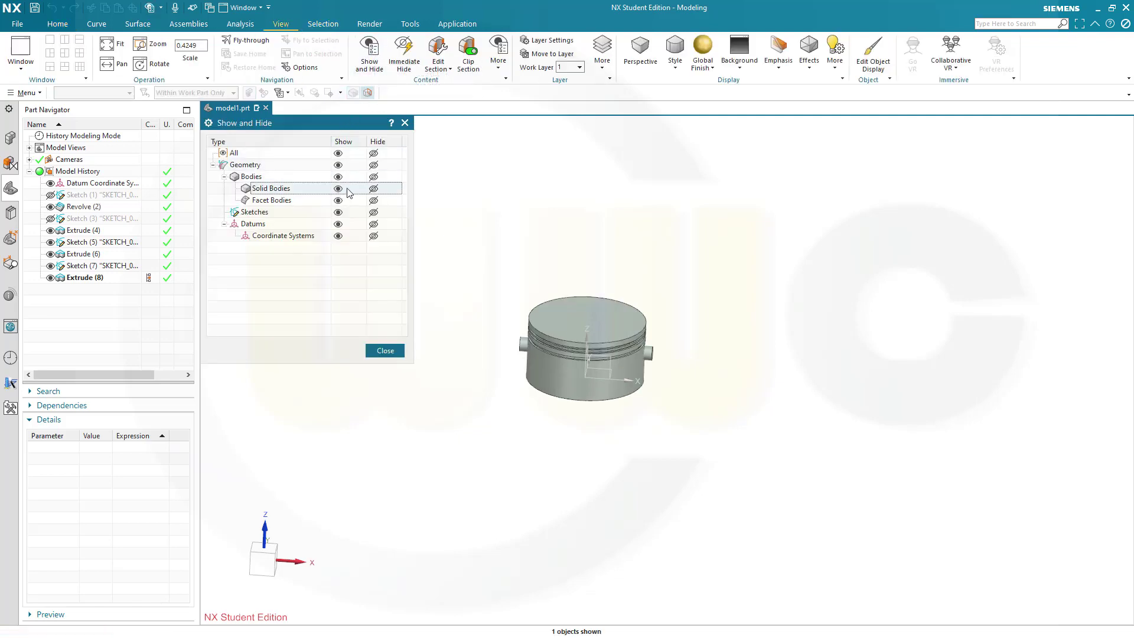
pyautogui.click(384, 353)
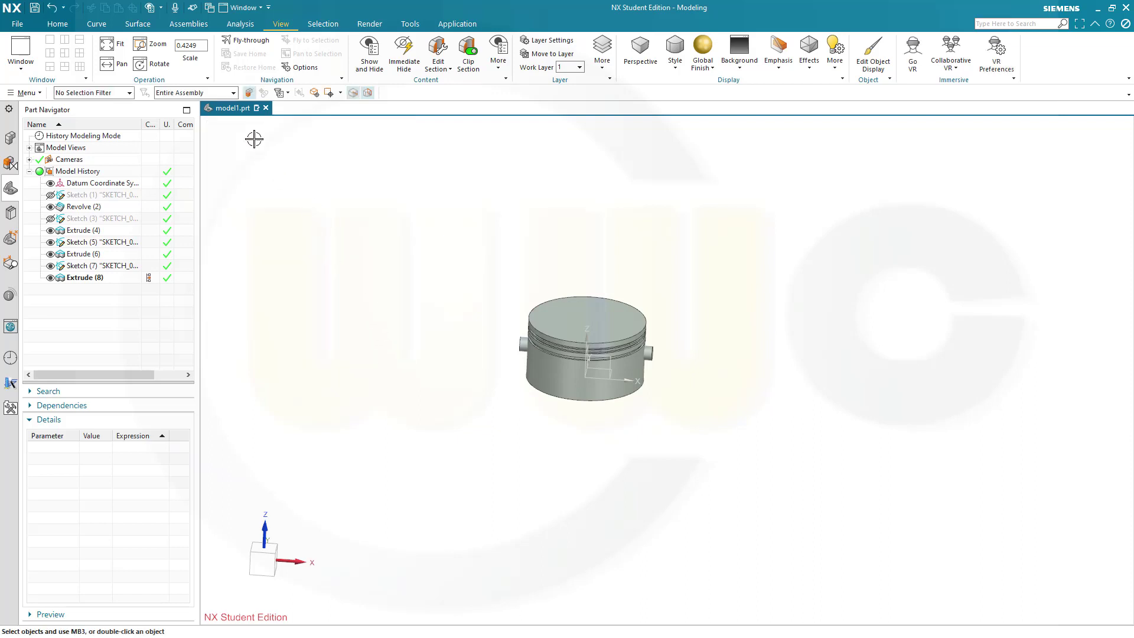
# Subtract the united slot-and-pin body from the piston as target, creating Subtract (9)
pyautogui.click(58, 25)
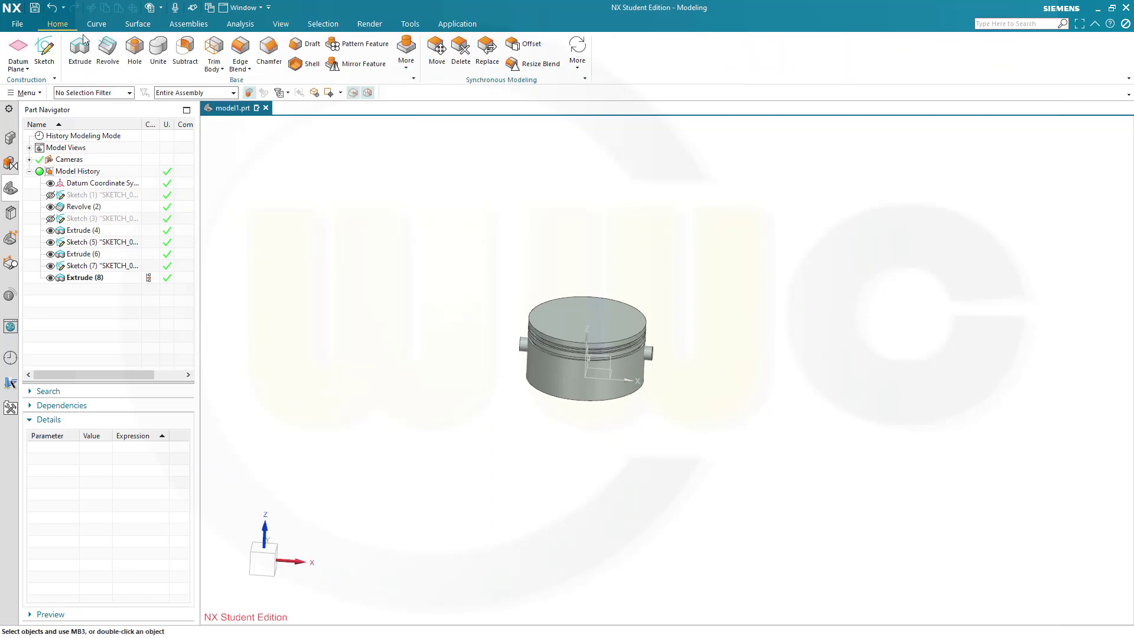
pyautogui.click(186, 52)
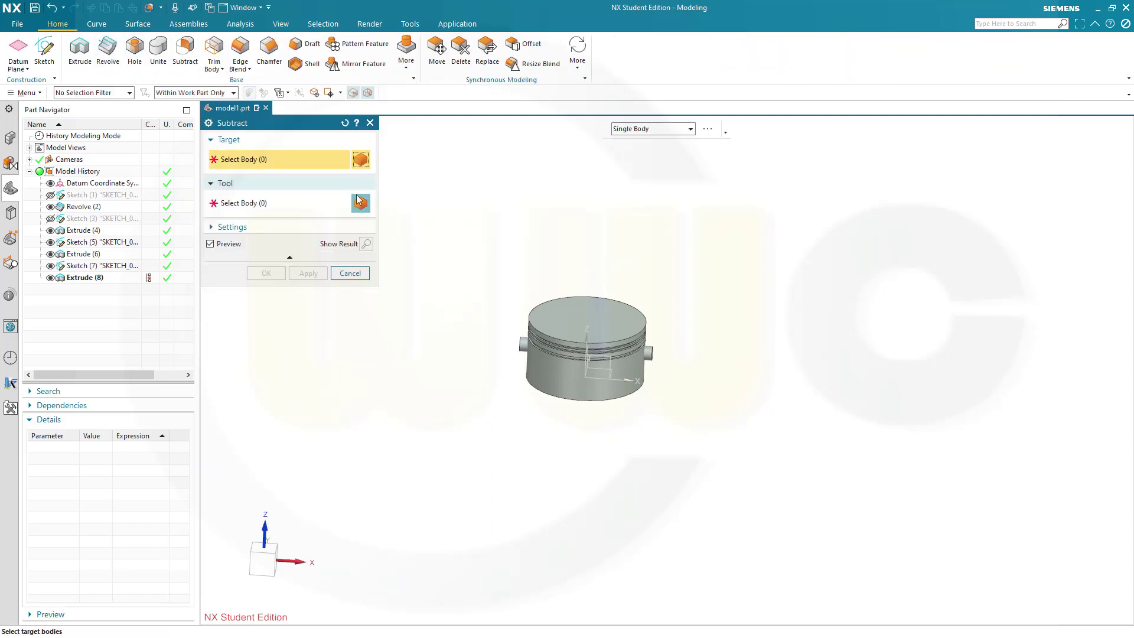
pyautogui.click(577, 301)
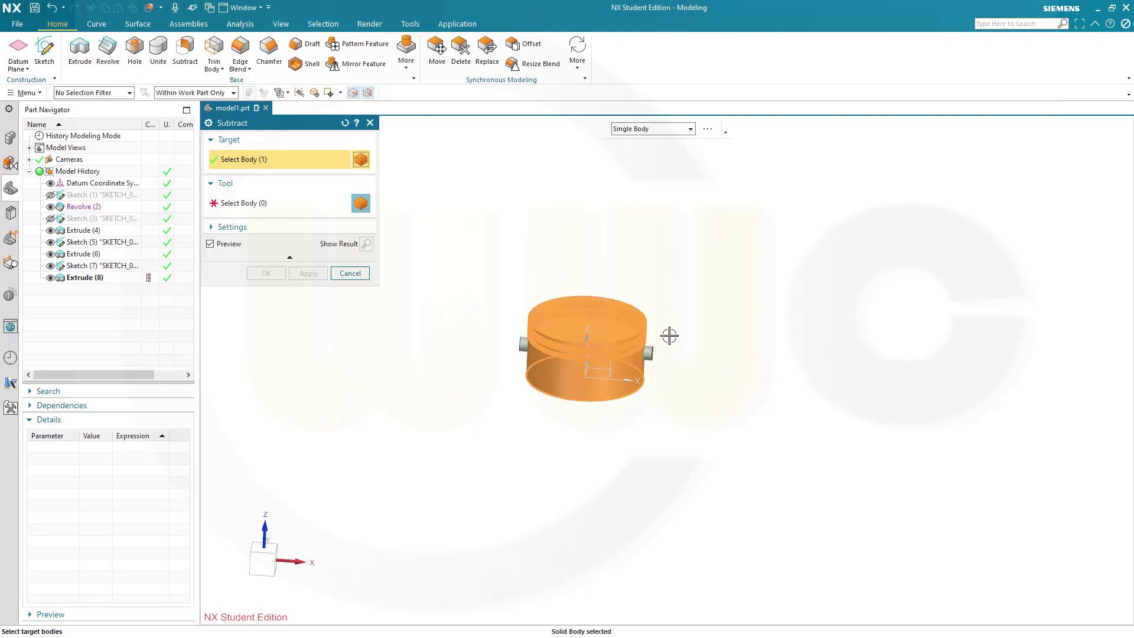
pyautogui.click(284, 204)
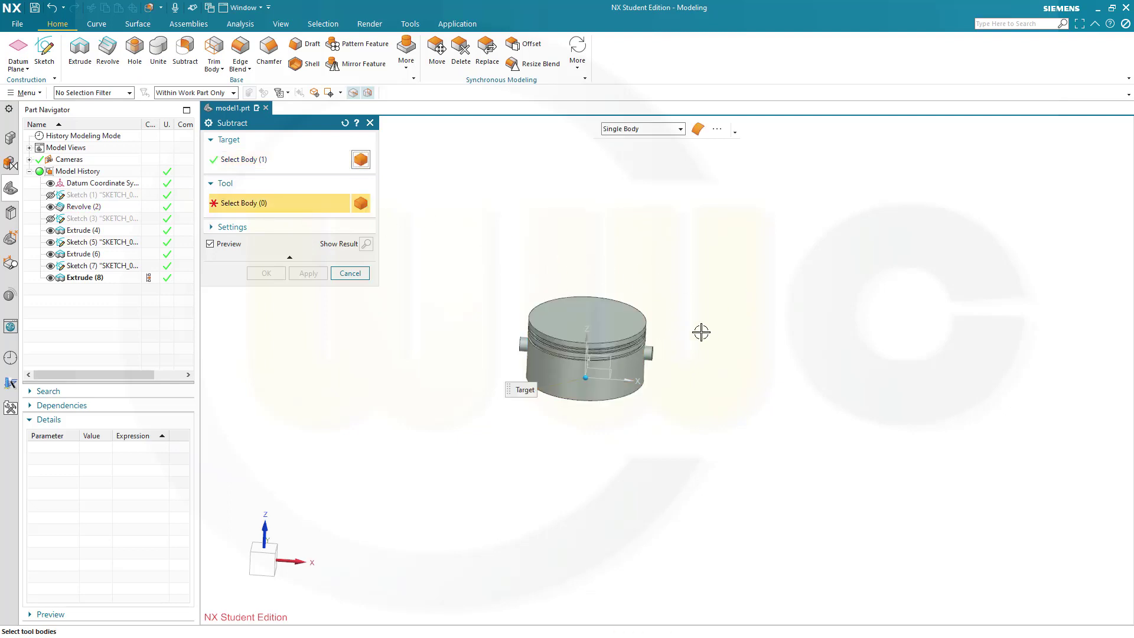
pyautogui.click(656, 351)
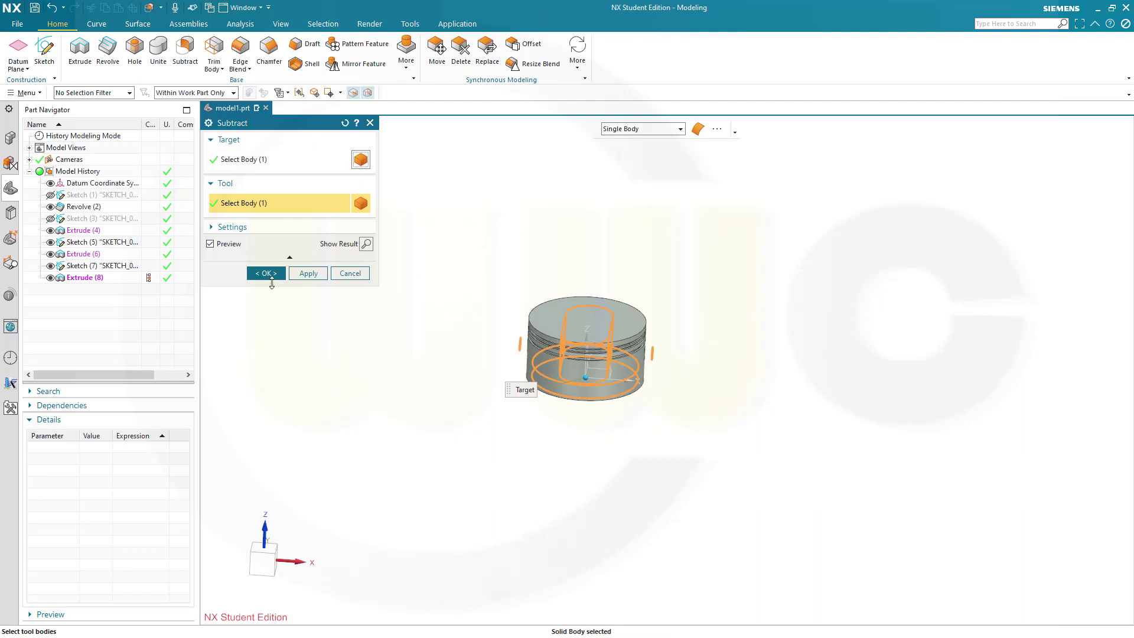
pyautogui.click(268, 274)
pyautogui.moveTo(503, 316); pyautogui.dragTo(506, 186, button='middle')
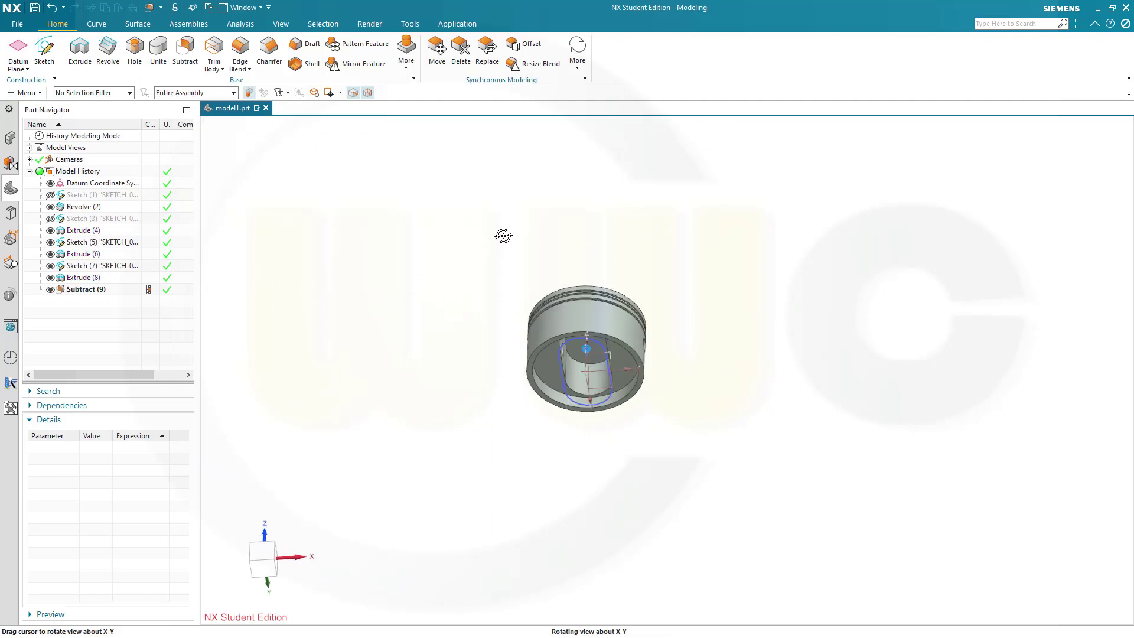
# Hide Sketch (7) and Sketch (5), then orbit to inspect the finished piston
pyautogui.click(51, 267)
pyautogui.click(51, 242)
pyautogui.moveTo(336, 265); pyautogui.dragTo(390, 289, button='middle')
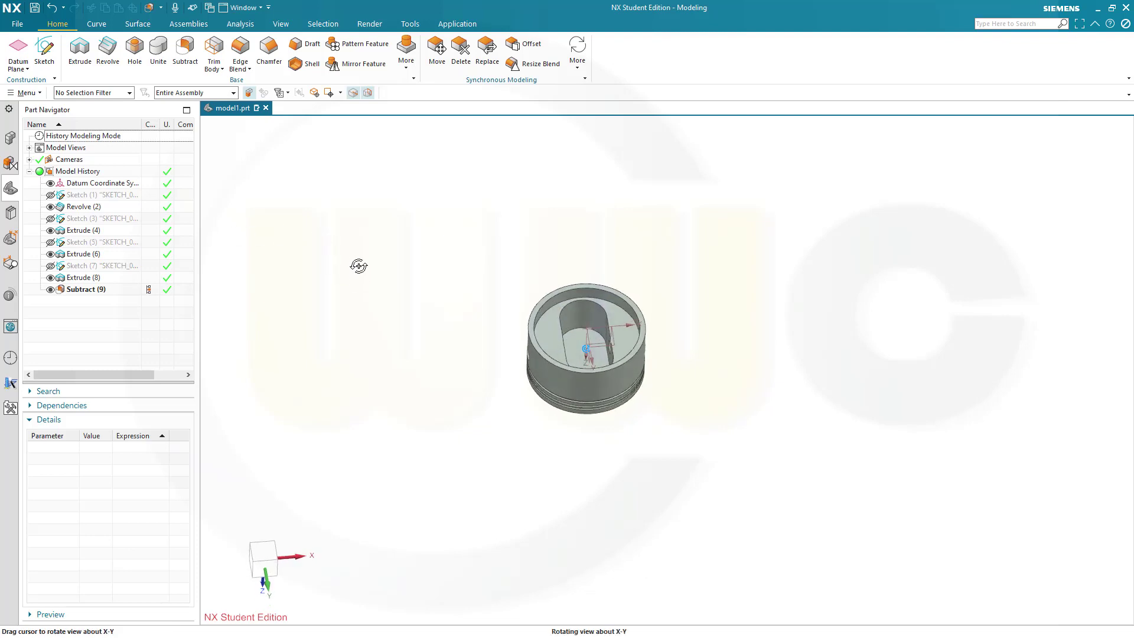
pyautogui.scroll(2, 472, 305)
pyautogui.scroll(2, 514, 310)
pyautogui.moveTo(537, 317)
pyautogui.mouseDown(button='middle')
pyautogui.moveTo(748, 378)
pyautogui.moveTo(601, 452)
pyautogui.moveTo(577, 419)
pyautogui.mouseUp(button='middle')
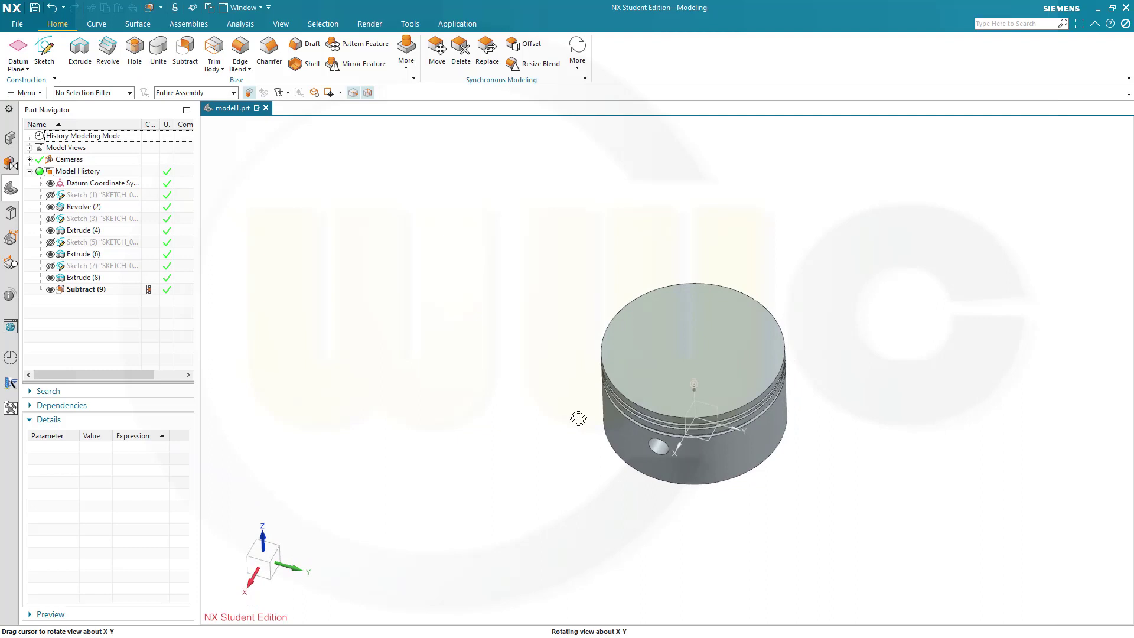
pyautogui.moveTo(578, 419); pyautogui.dragTo(588, 416, button='middle')
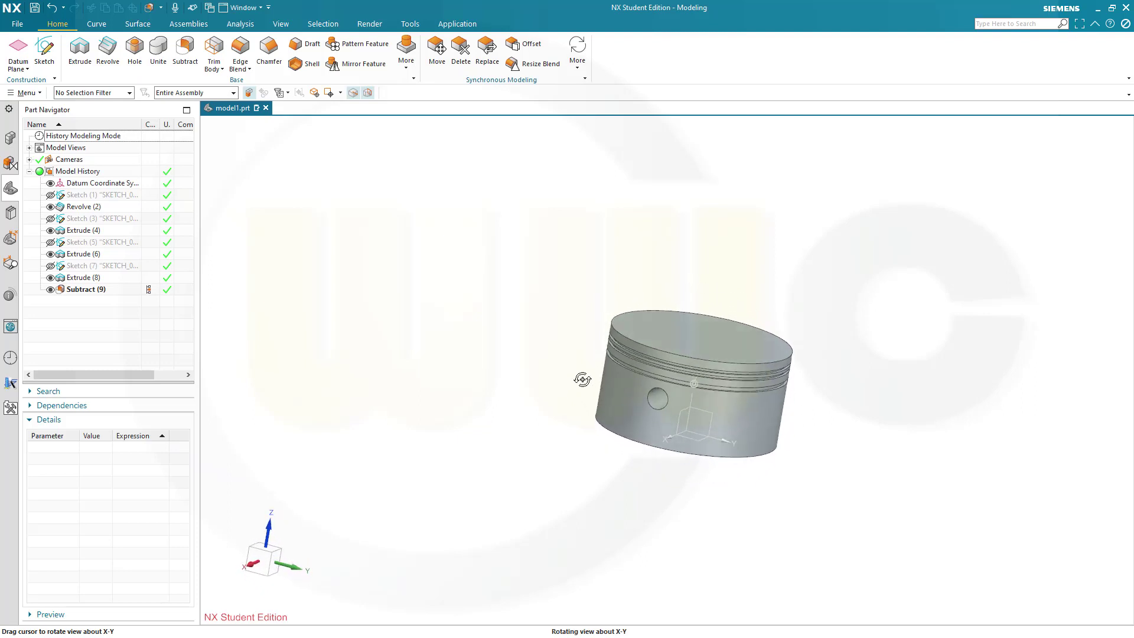
pyautogui.moveTo(588, 415)
pyautogui.mouseDown(button='middle')
pyautogui.moveTo(579, 352)
pyautogui.moveTo(559, 408)
pyautogui.mouseUp(button='middle')
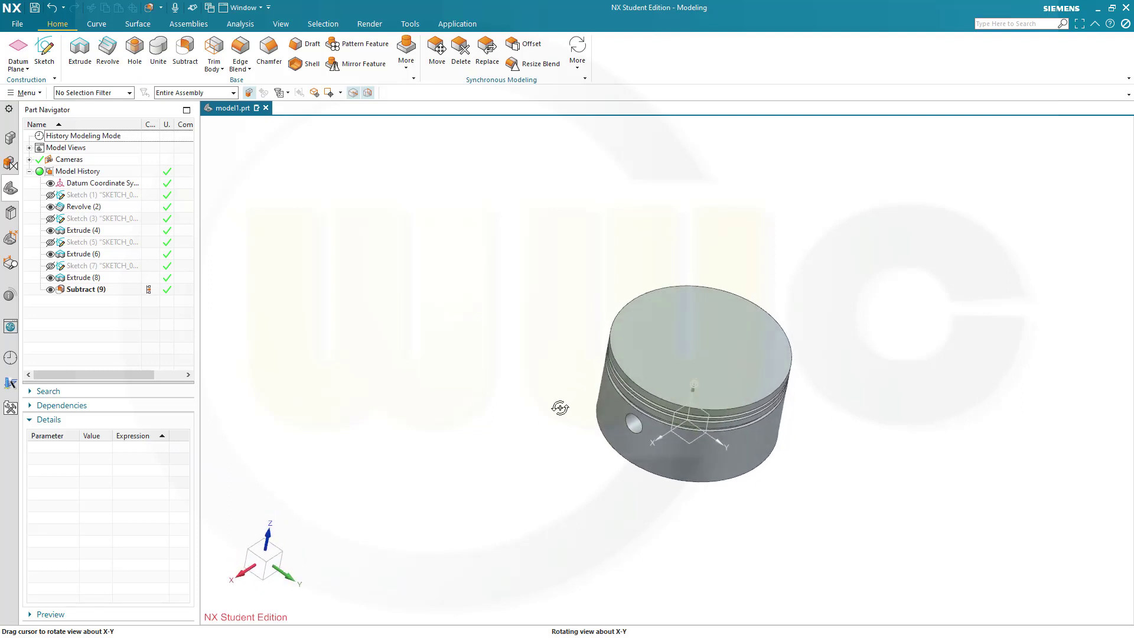